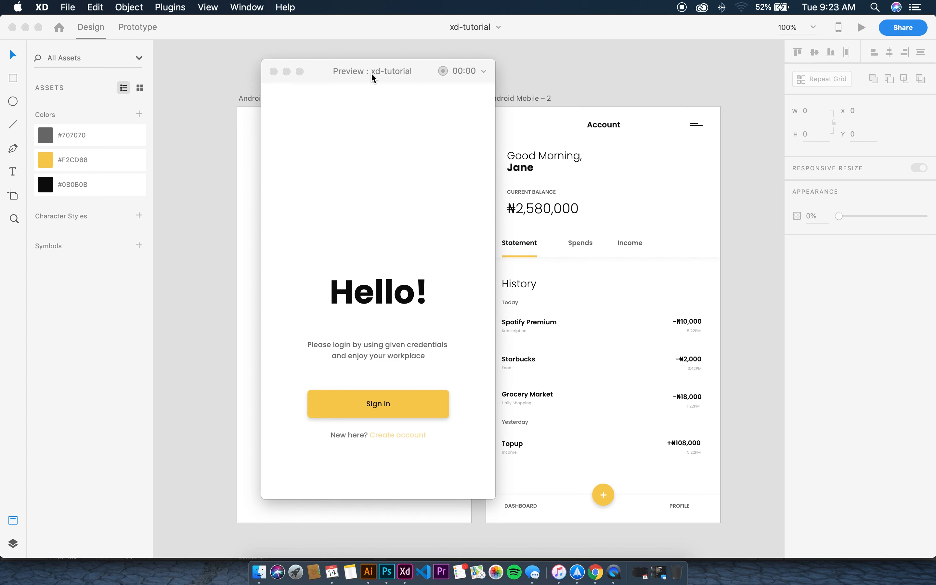
# In Preview, sign in from the Hello! screen to reach the Account screen with balance and history
pyautogui.click(370, 73)
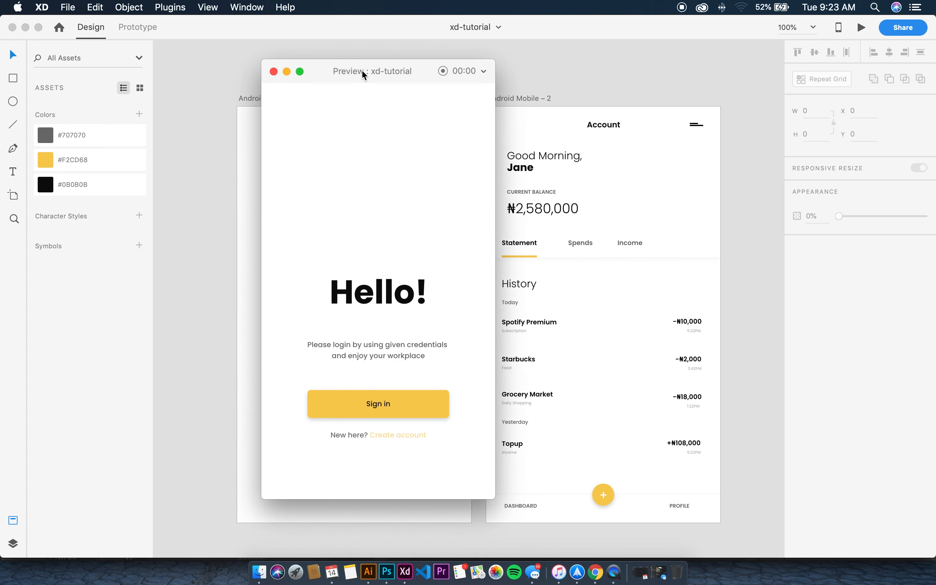
pyautogui.moveTo(362, 72); pyautogui.dragTo(359, 61)
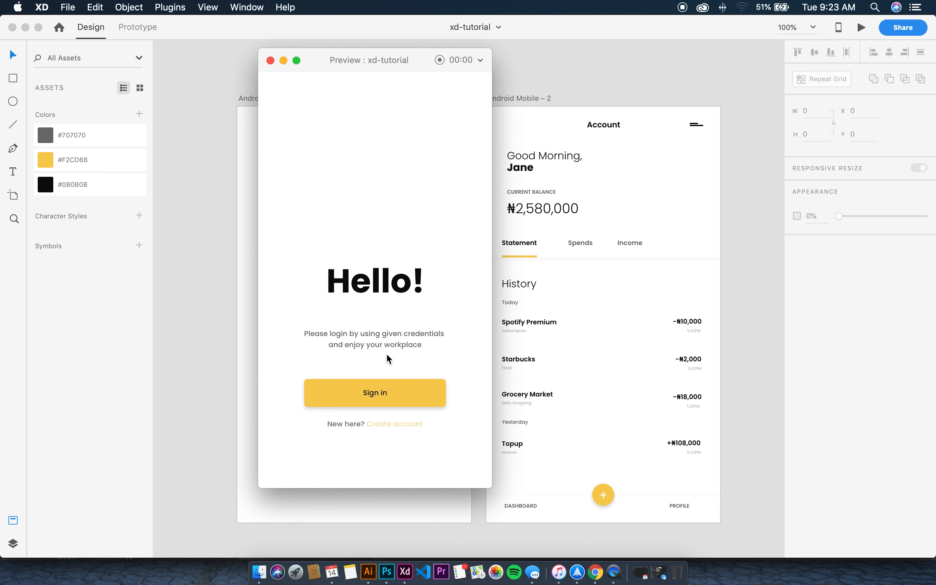
pyautogui.click(384, 390)
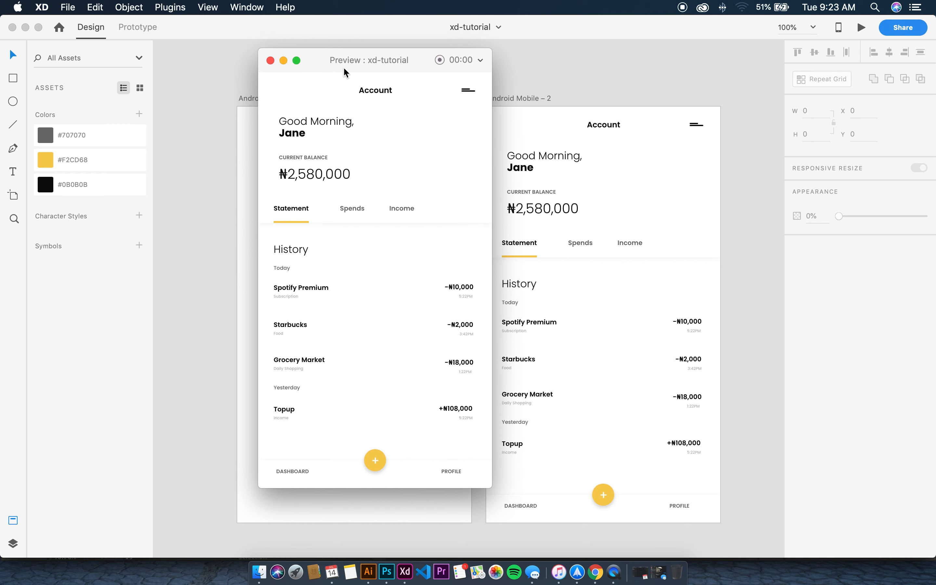
pyautogui.moveTo(328, 58); pyautogui.dragTo(342, 48)
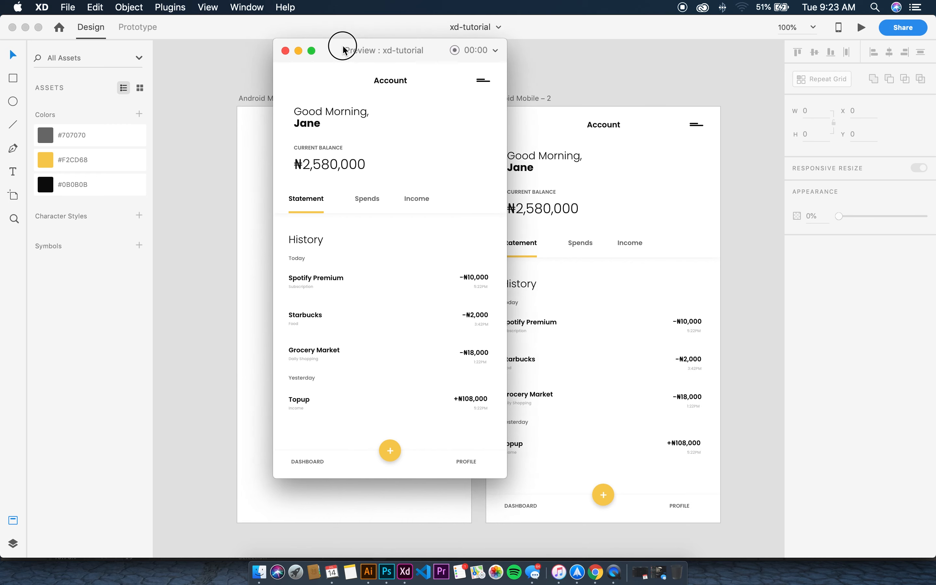
# Close the preview and use File > New to reach the Home screen's device presets
pyautogui.click(286, 50)
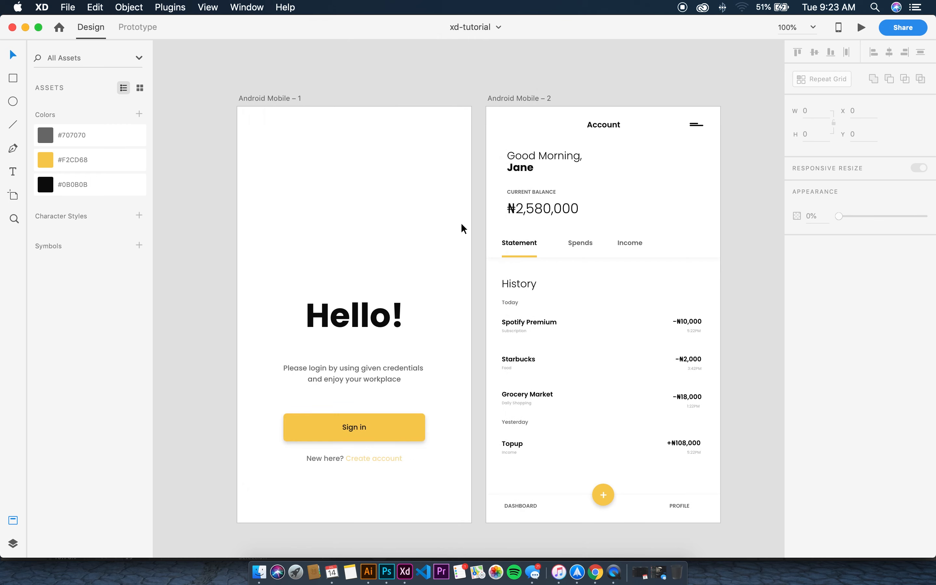
pyautogui.scroll(-3, 461, 223)
pyautogui.scroll(3, 458, 222)
pyautogui.scroll(-2, 458, 221)
pyautogui.scroll(1, 458, 221)
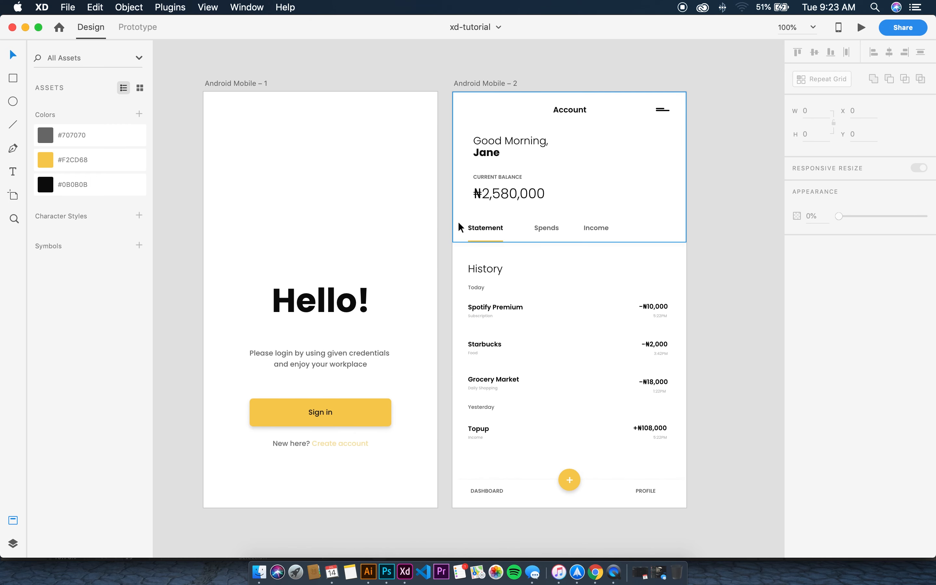
pyautogui.scroll(-2, 365, 186)
pyautogui.scroll(2, 365, 186)
pyautogui.scroll(-2, 355, 180)
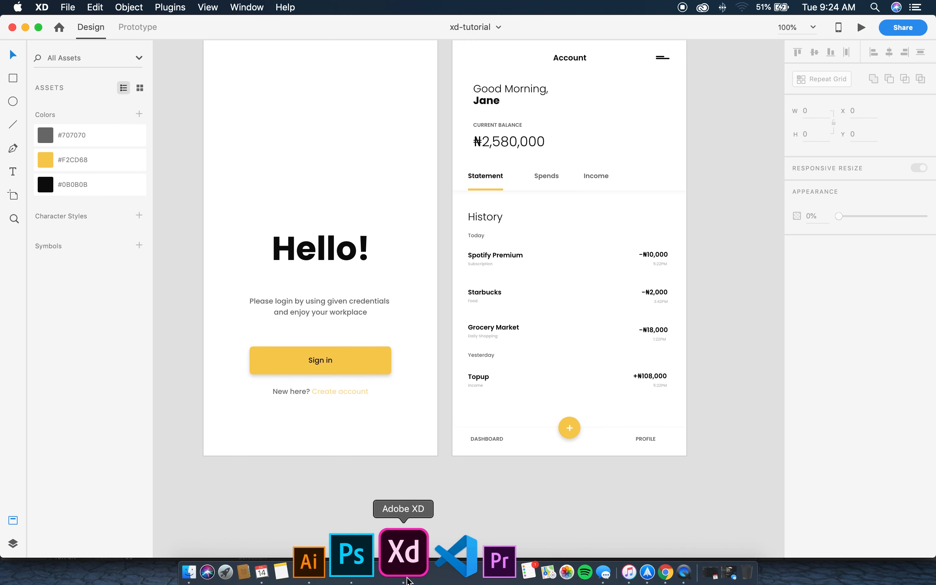
pyautogui.click(68, 6)
pyautogui.click(77, 24)
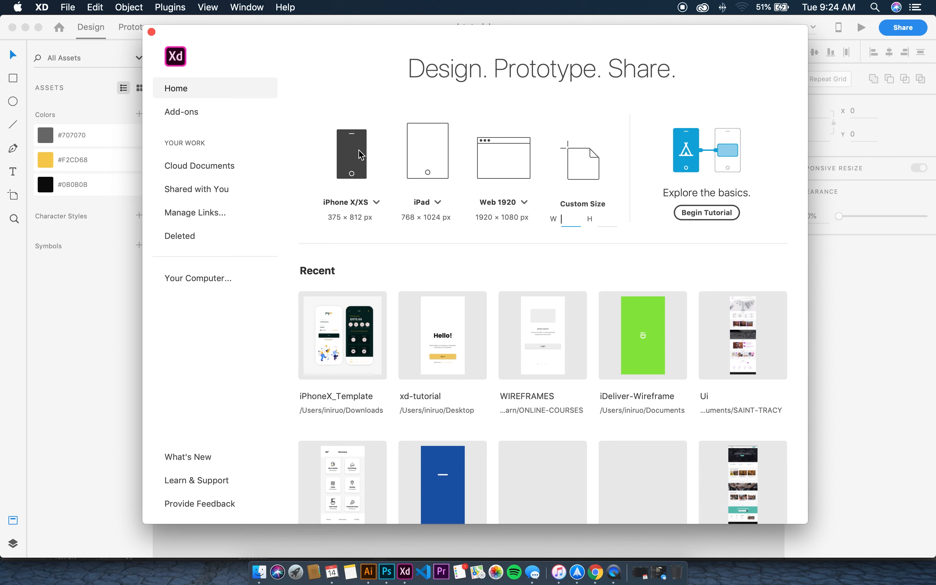
# Create an iPhone X/XS (375×812) document and delete its iPhone X/XS – 1 artboard
pyautogui.click(352, 155)
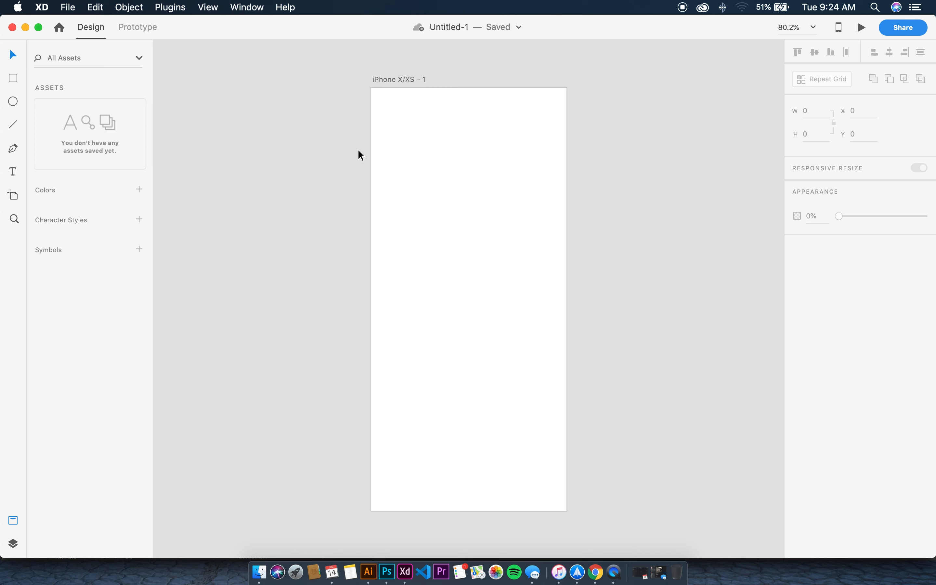
pyautogui.click(412, 79)
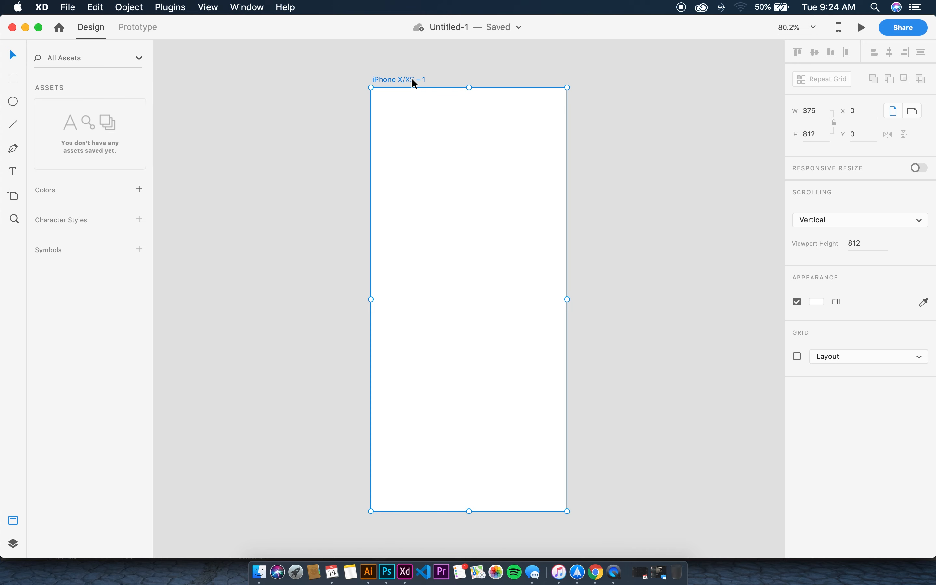
pyautogui.click(303, 92)
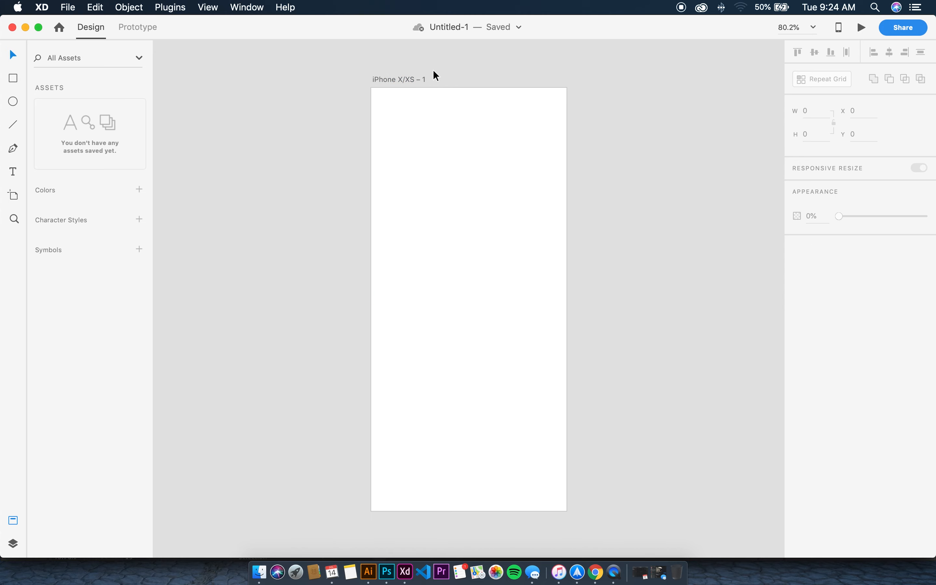
pyautogui.rightClick(401, 79)
pyautogui.click(378, 79)
pyautogui.rightClick(397, 77)
pyautogui.rightClick(332, 80)
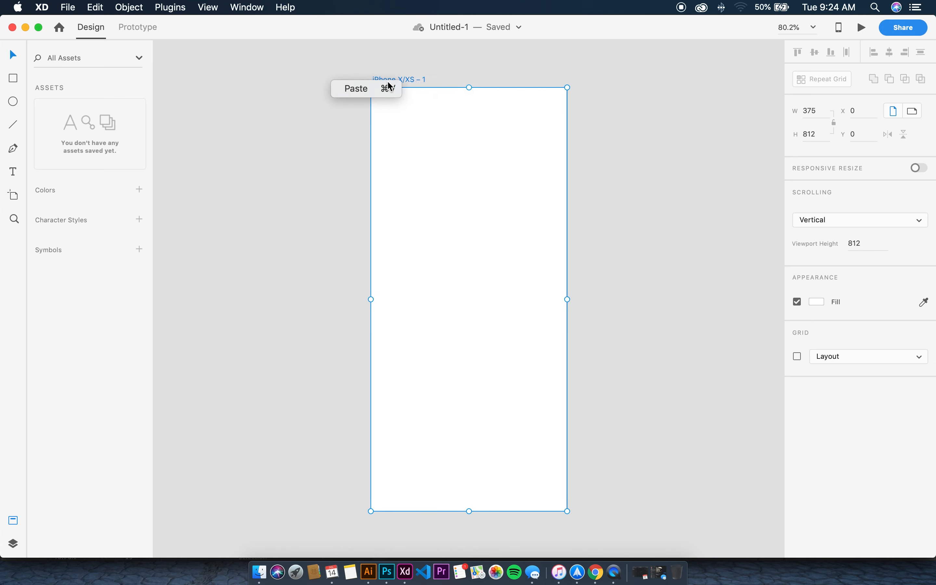
pyautogui.click(436, 60)
pyautogui.click(403, 79)
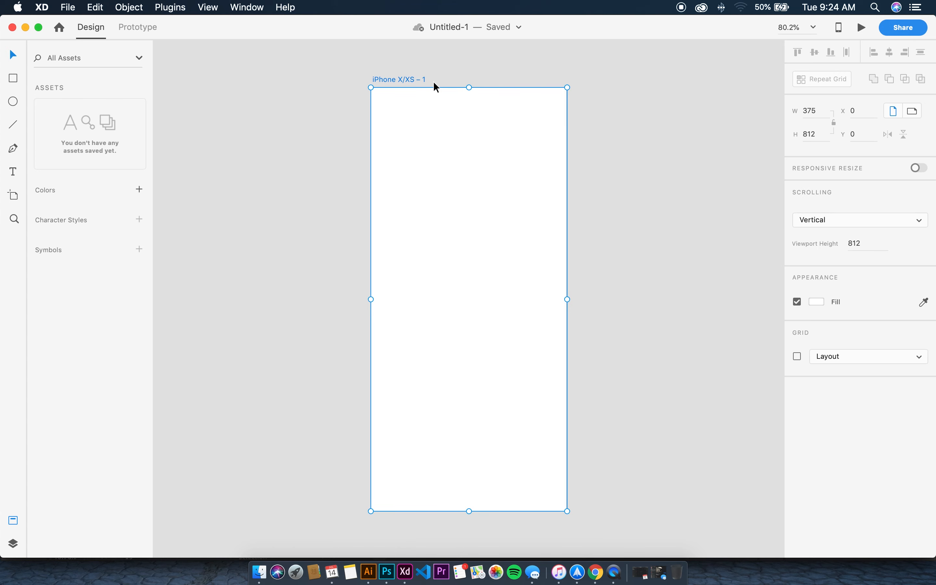
pyautogui.press('Delete')
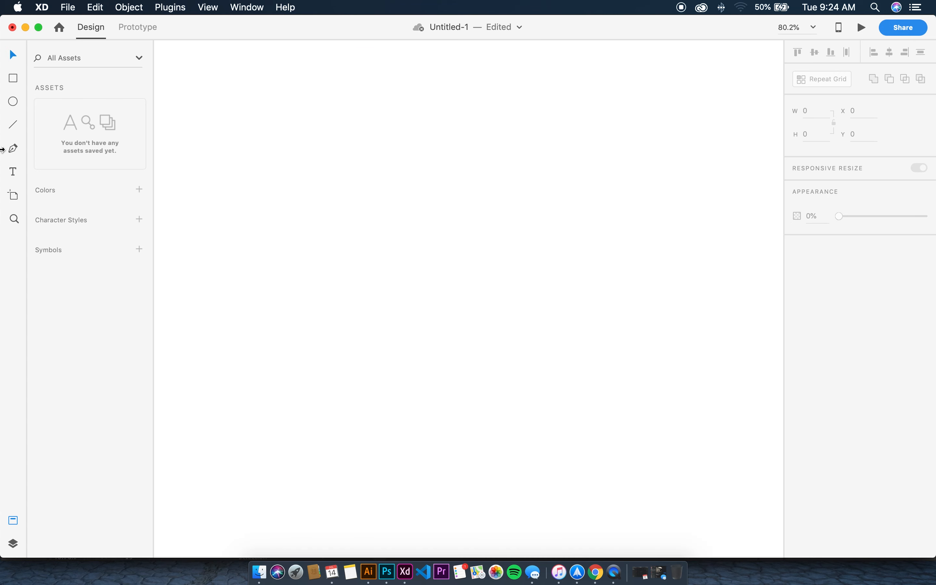
# Add a 360×640 Android Mobile – 1 artboard and drag it further left on the canvas
pyautogui.click(14, 195)
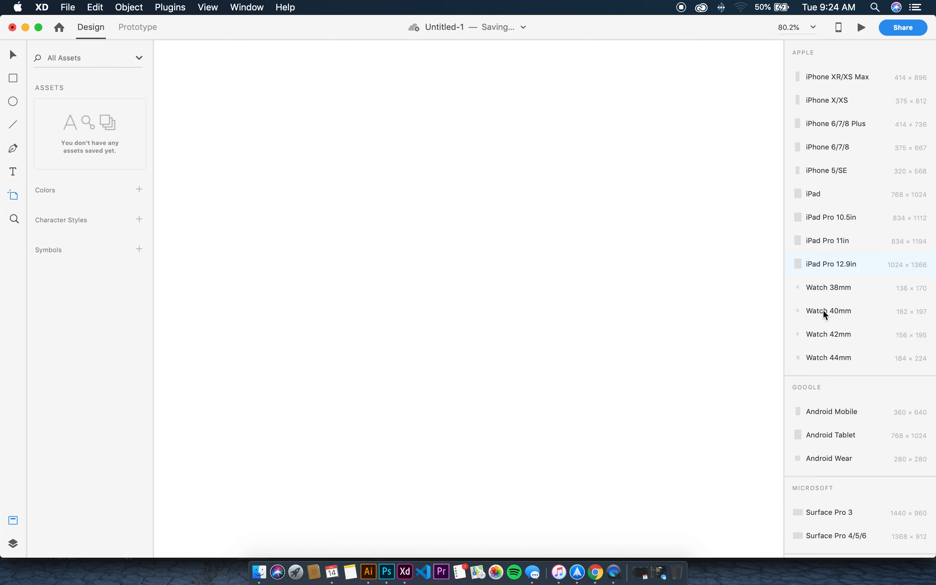
pyautogui.scroll(-1, 840, 362)
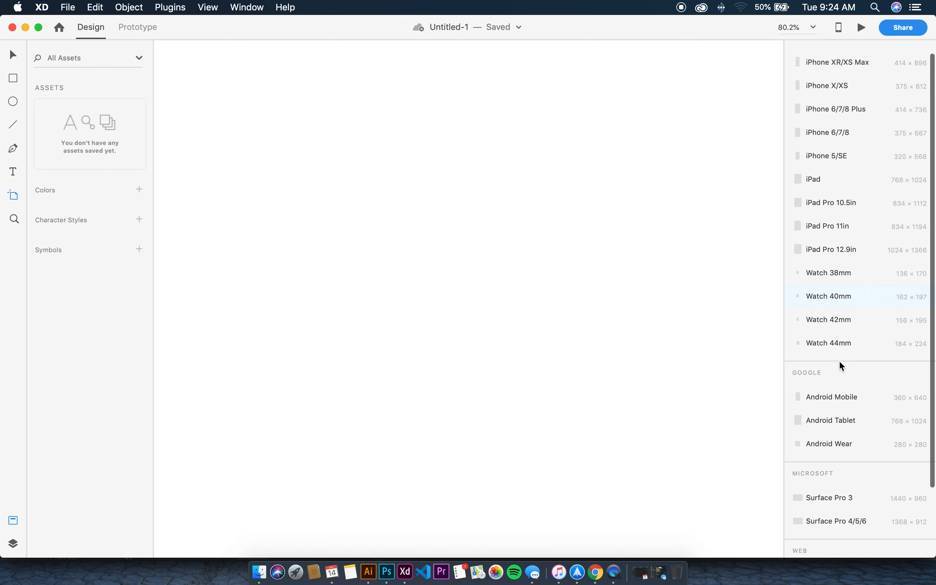
pyautogui.click(842, 399)
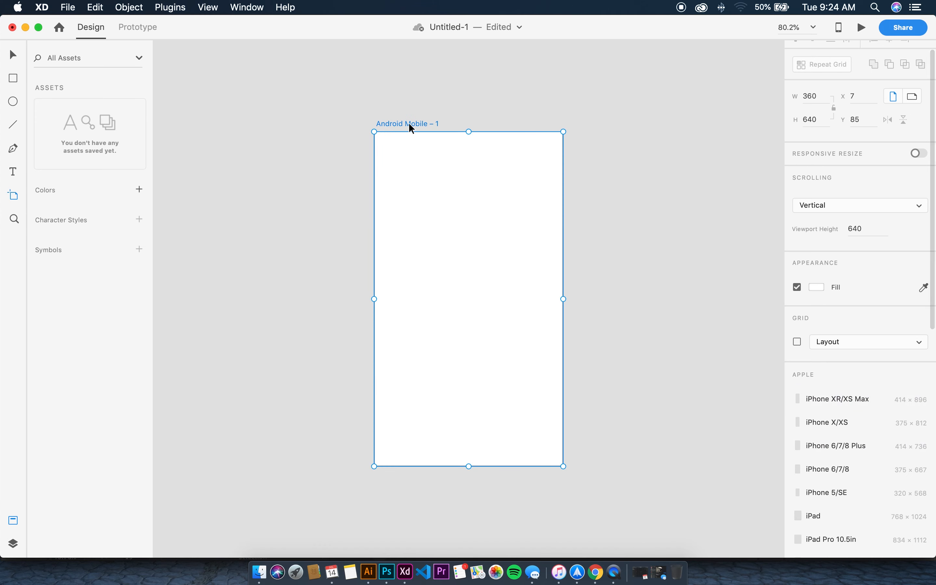
pyautogui.moveTo(411, 128); pyautogui.dragTo(371, 122)
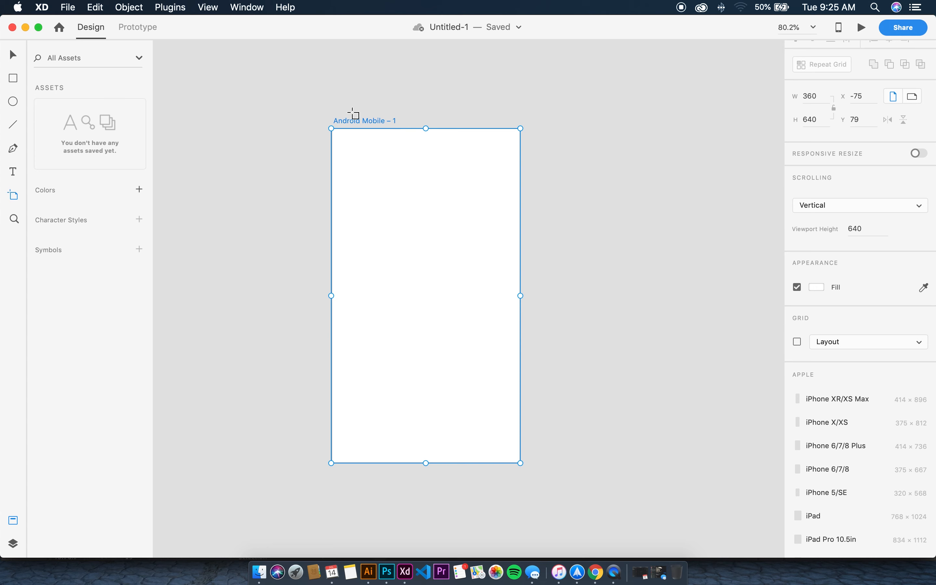
pyautogui.click(12, 172)
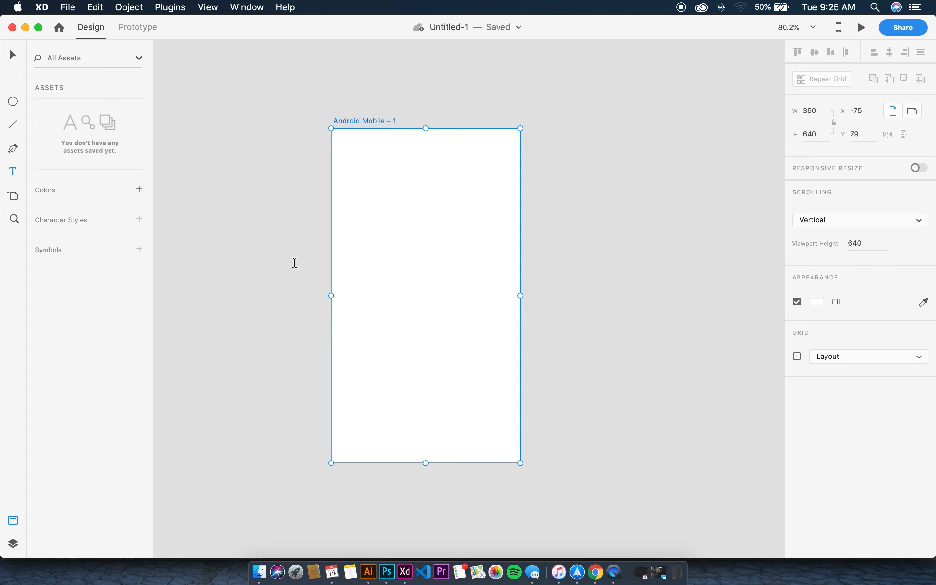
# Type a 'Hello!' heading on the artboard and move it right
pyautogui.click(380, 302)
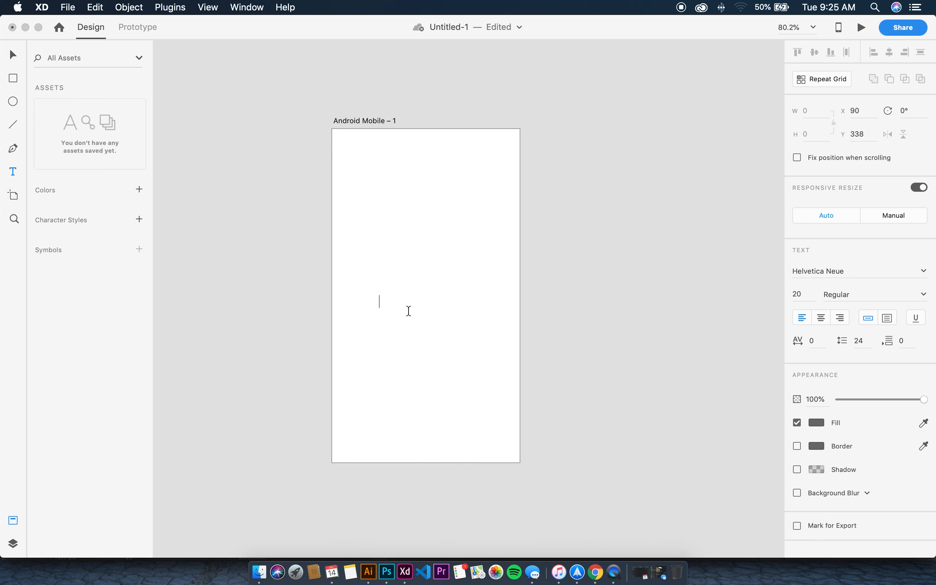
pyautogui.write('Hello!')
pyautogui.click(16, 54)
pyautogui.moveTo(393, 306); pyautogui.dragTo(429, 303)
# Set the Hello! heading's font to Poppins Bold
pyautogui.doubleClick(428, 302)
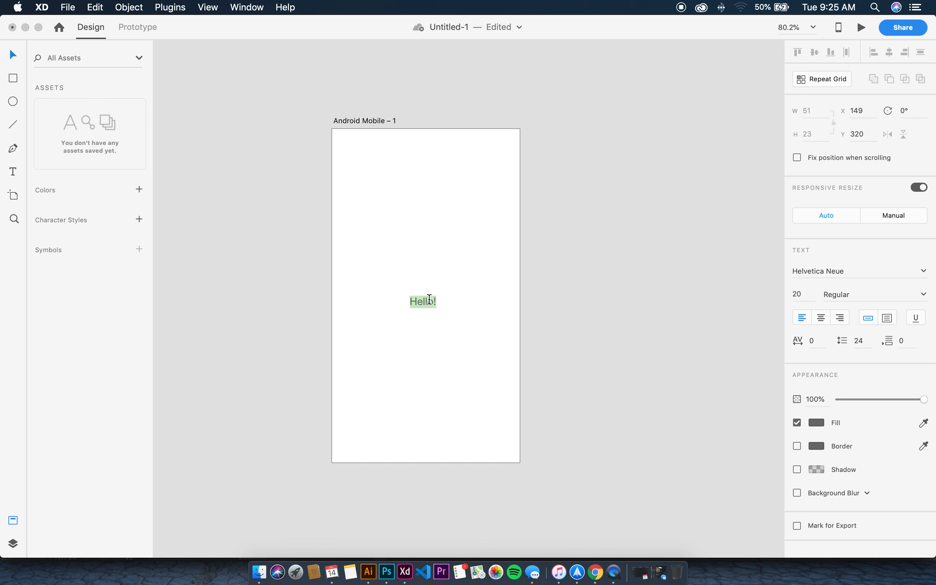
pyautogui.click(875, 268)
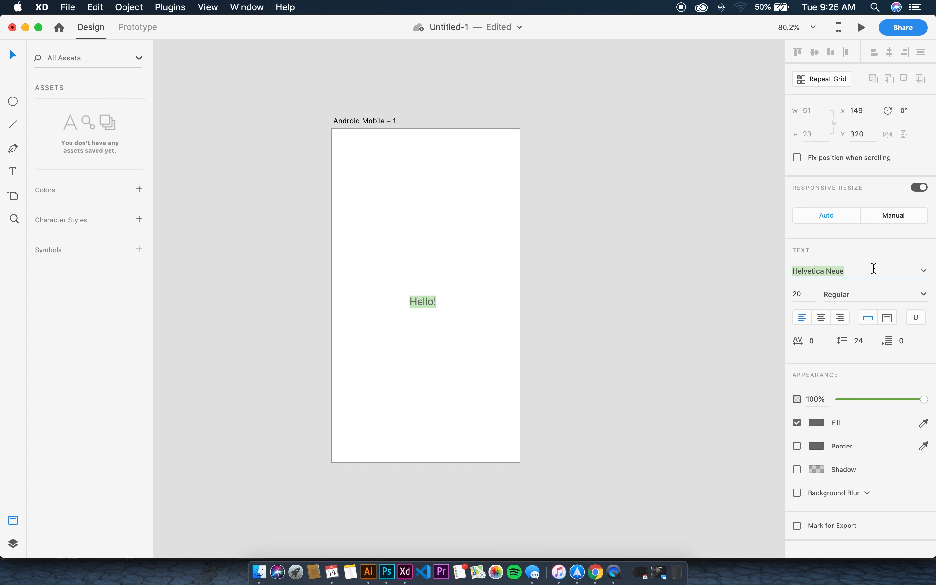
pyautogui.write('Poppins')
pyautogui.press('Return')
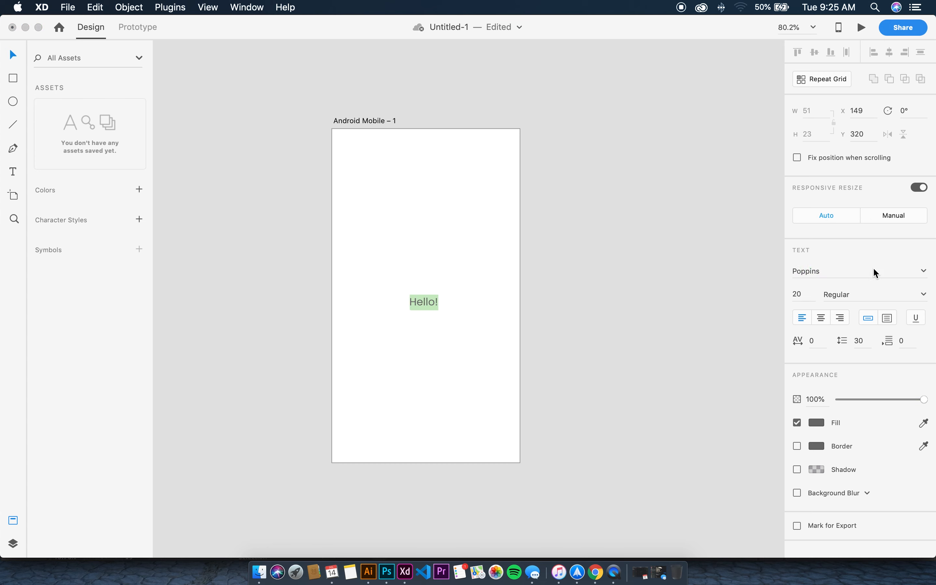
pyautogui.click(896, 294)
pyautogui.click(925, 296)
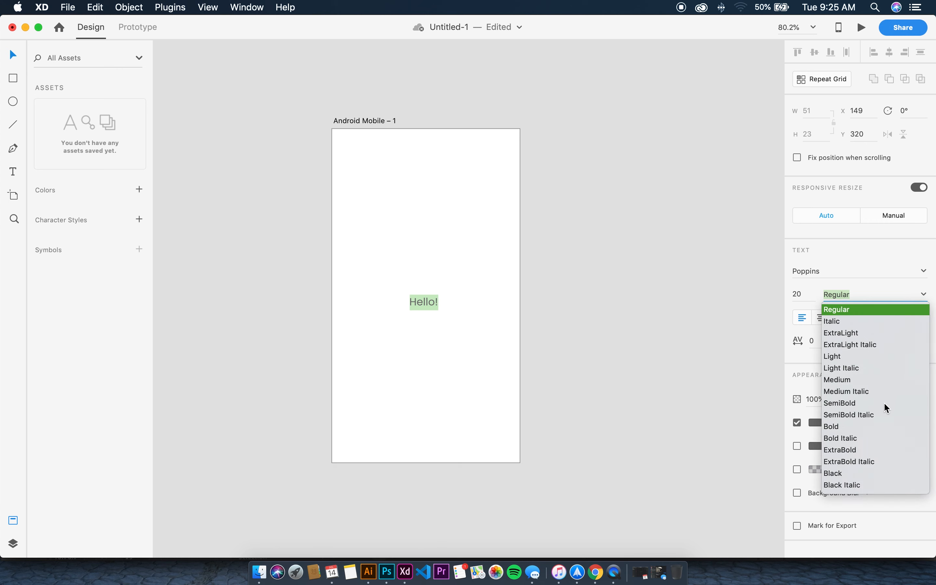
pyautogui.click(860, 426)
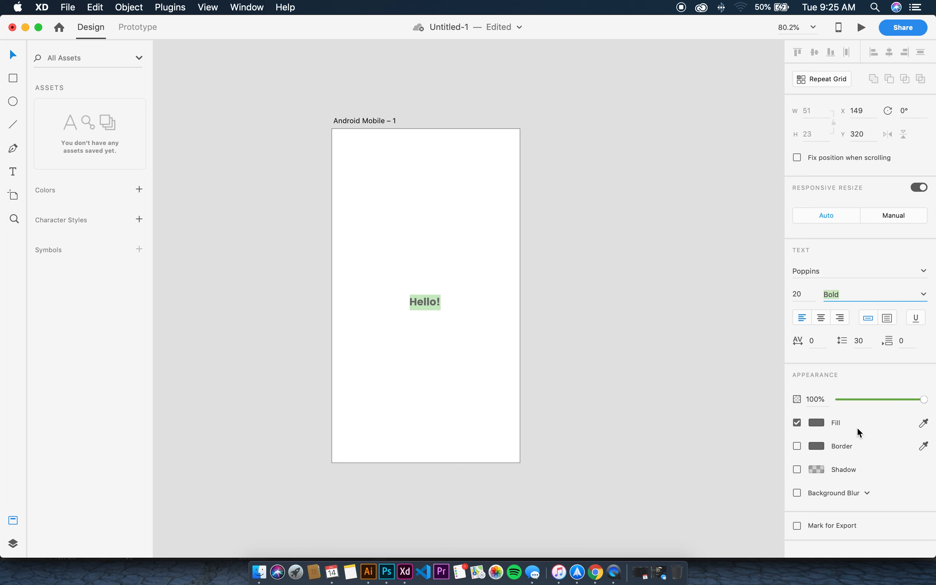
# Set Hello! to font size 50 and centre it horizontally on the artboard
pyautogui.doubleClick(428, 302)
pyautogui.press('super+a')
pyautogui.click(808, 296)
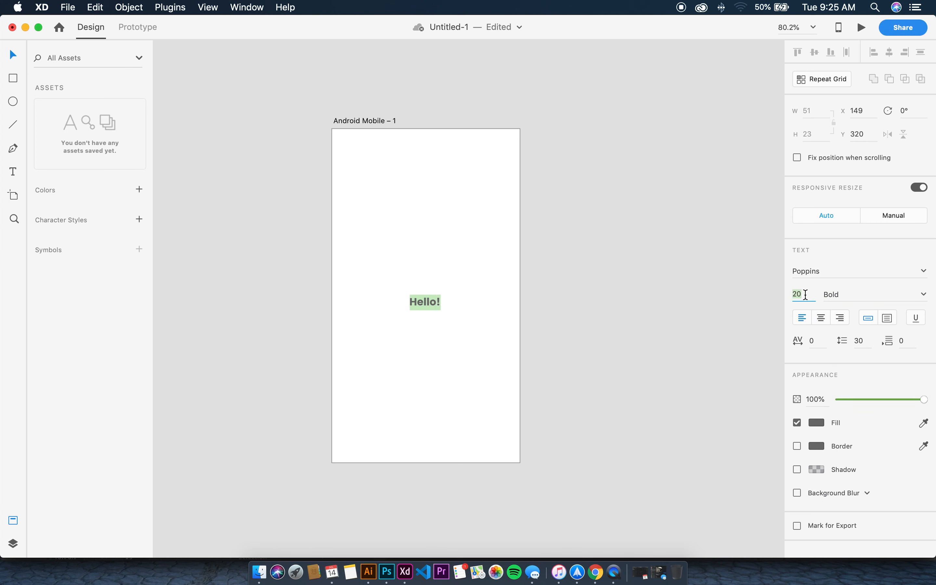
pyautogui.write('50')
pyautogui.press('Return')
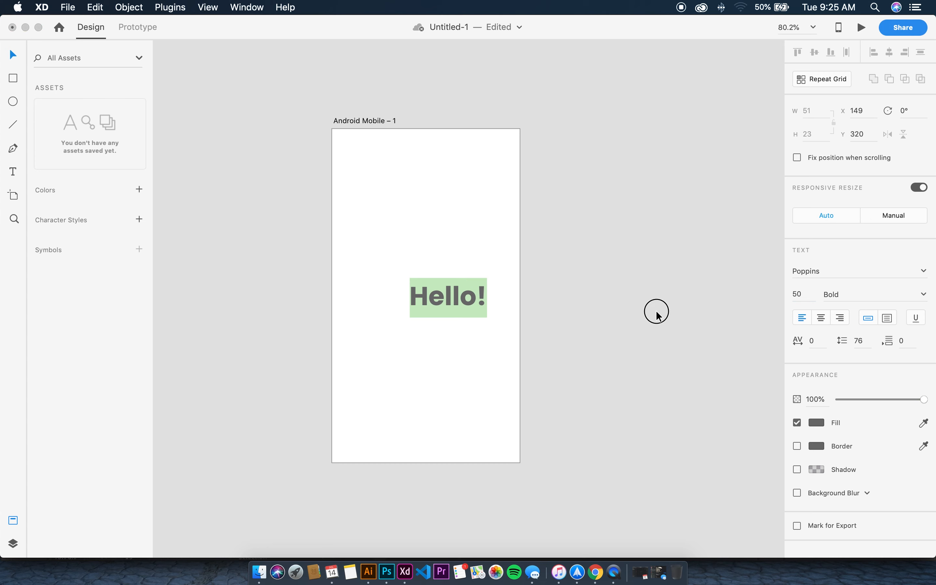
pyautogui.press('Escape')
pyautogui.moveTo(474, 304); pyautogui.dragTo(454, 304)
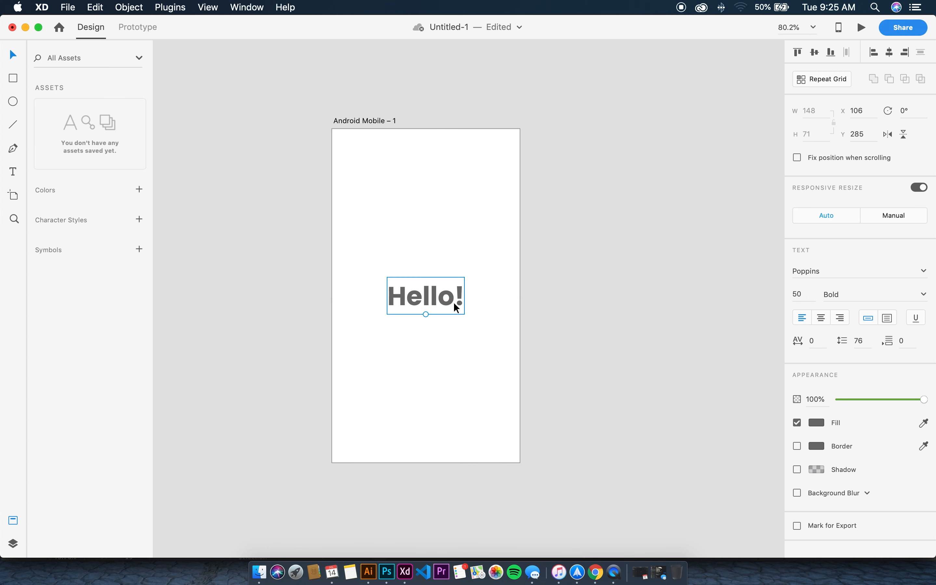
# Colour Hello! near-black (#121212) and move it up about 30 px
pyautogui.click(816, 422)
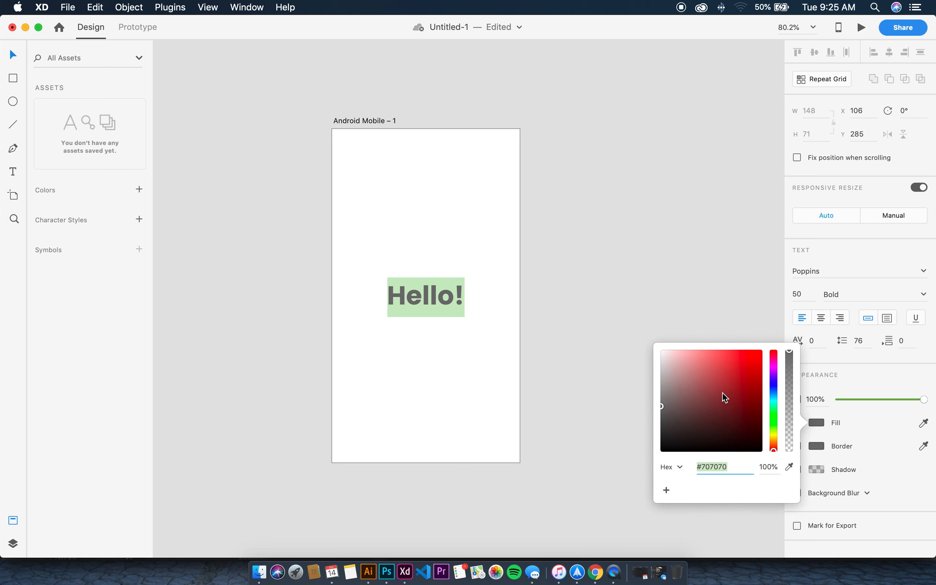
pyautogui.moveTo(723, 396); pyautogui.dragTo(657, 448)
pyautogui.click(617, 291)
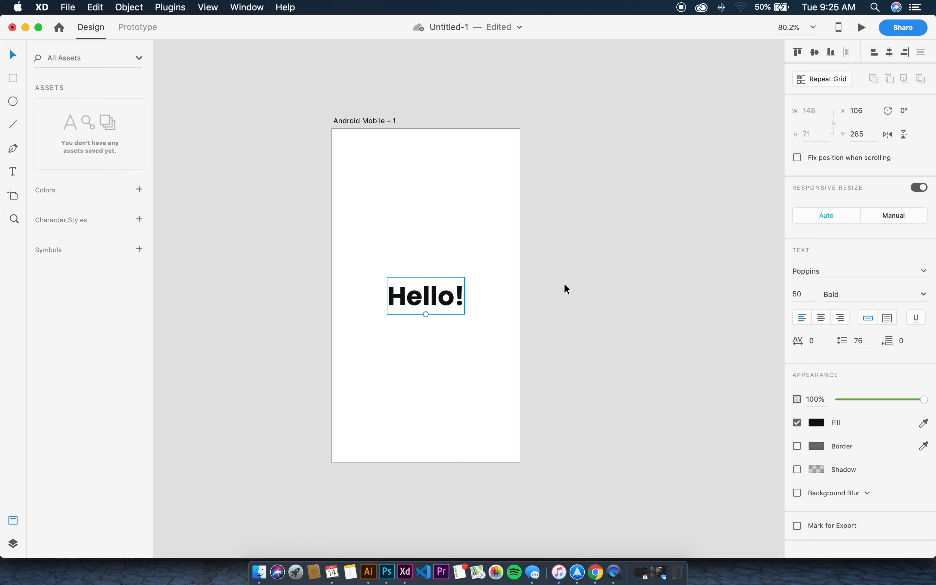
pyautogui.click(417, 304)
pyautogui.click(434, 245)
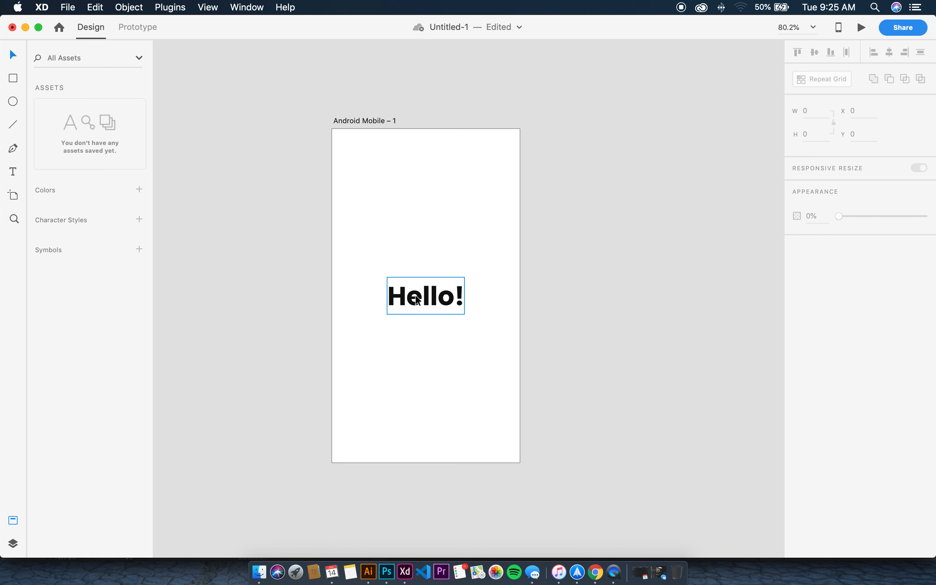
pyautogui.click(464, 305)
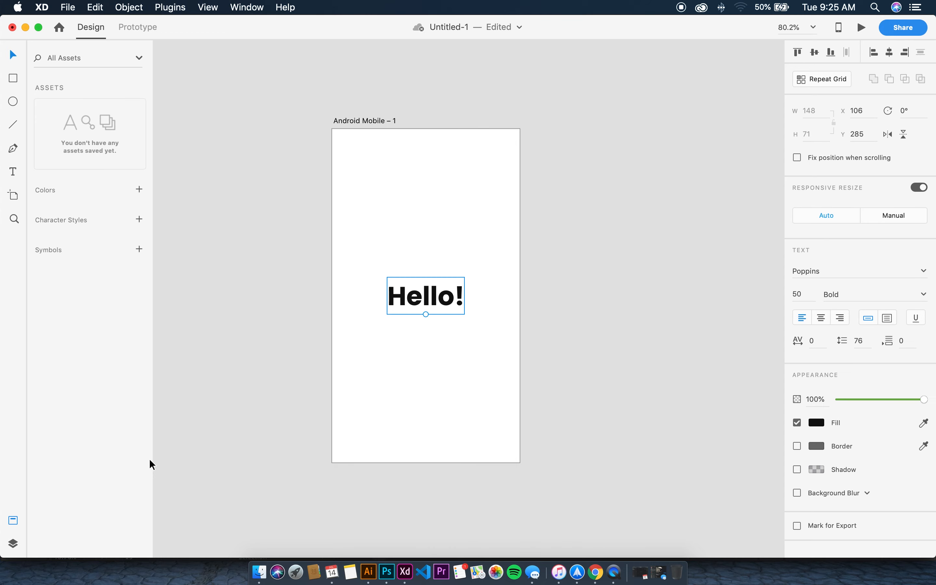
pyautogui.moveTo(447, 306); pyautogui.dragTo(448, 296)
pyautogui.click(348, 252)
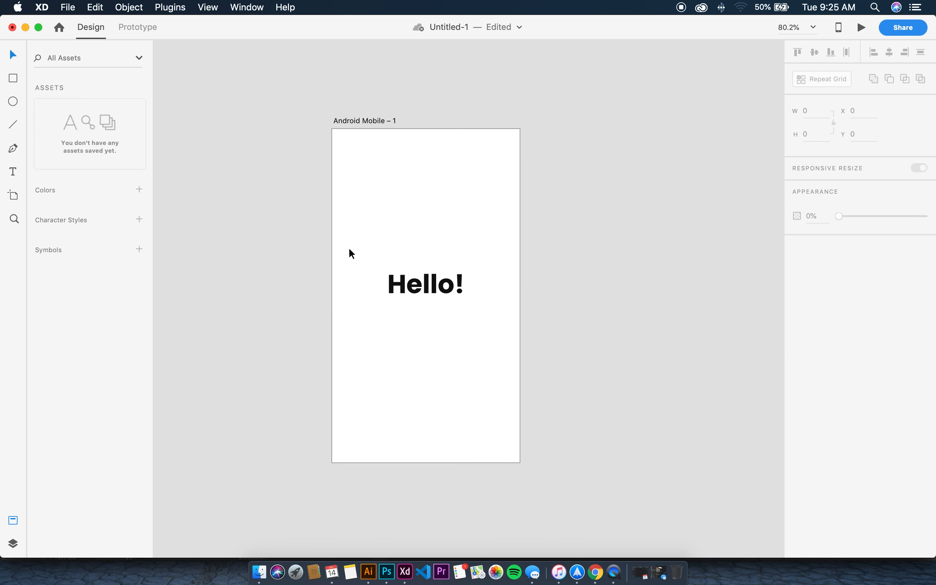
pyautogui.click(15, 173)
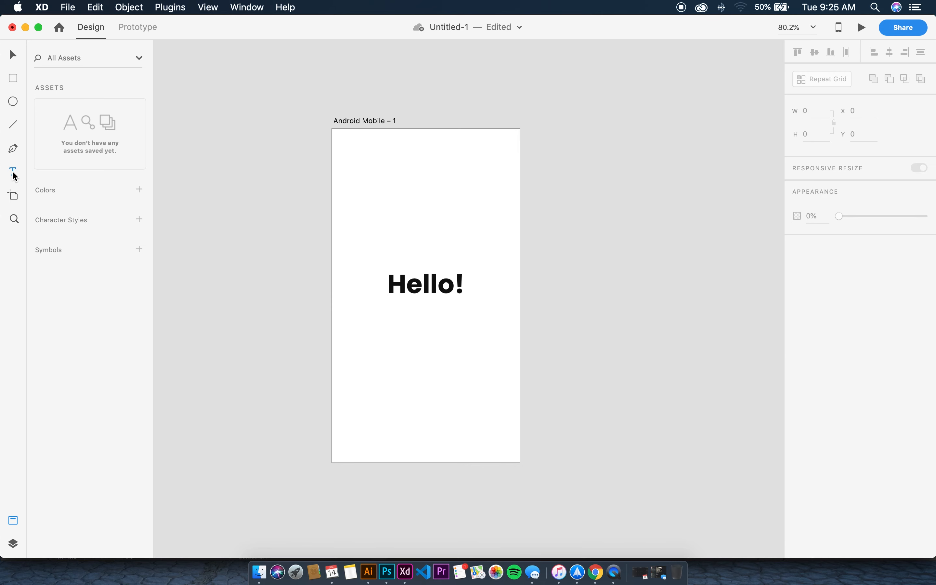
# Start a text line below Hello! reading 'Please login by using given cred…'
pyautogui.click(362, 315)
pyautogui.write('Pleas')
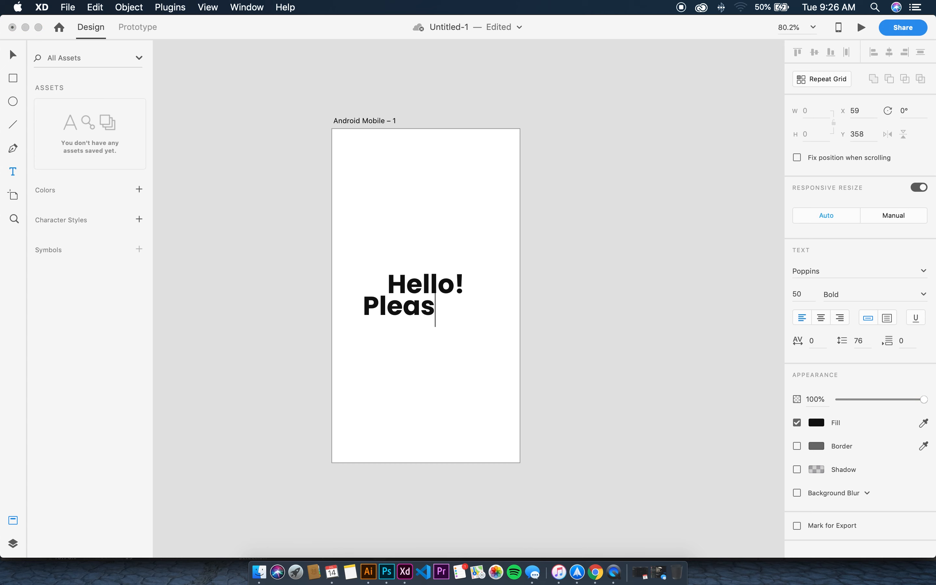
pyautogui.write('e login')
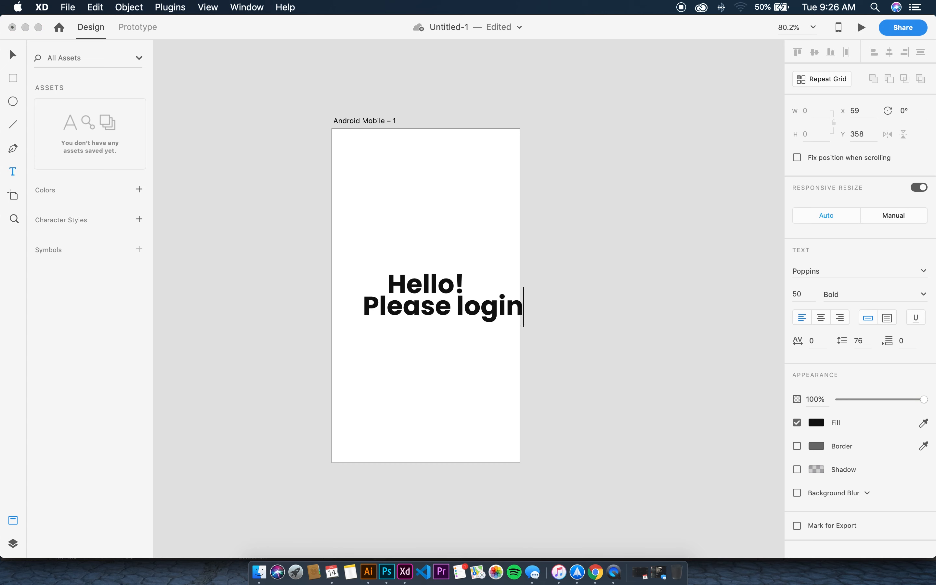
pyautogui.write(' by is')
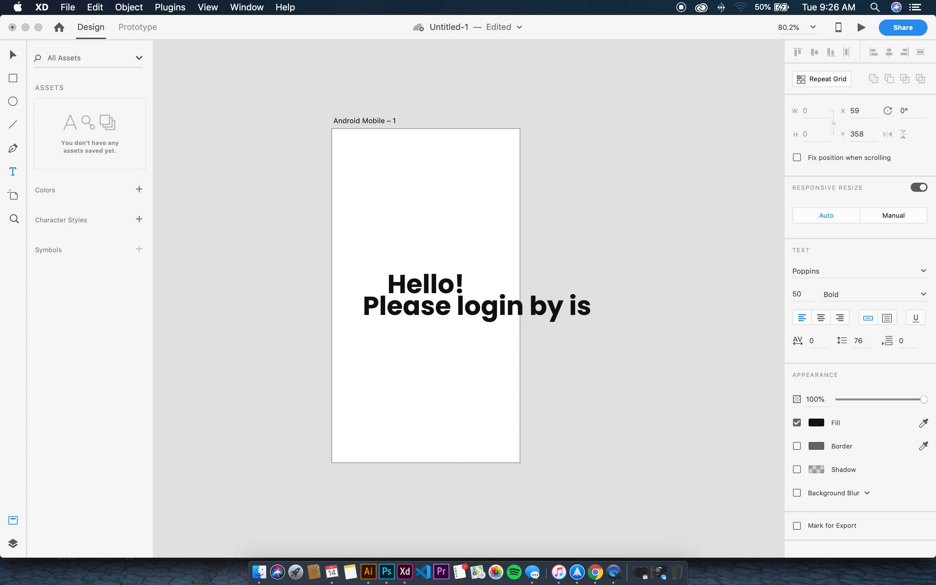
pyautogui.press('BackSpace')
pyautogui.press('BackSpace')
pyautogui.write('using y')
pyautogui.press('BackSpace')
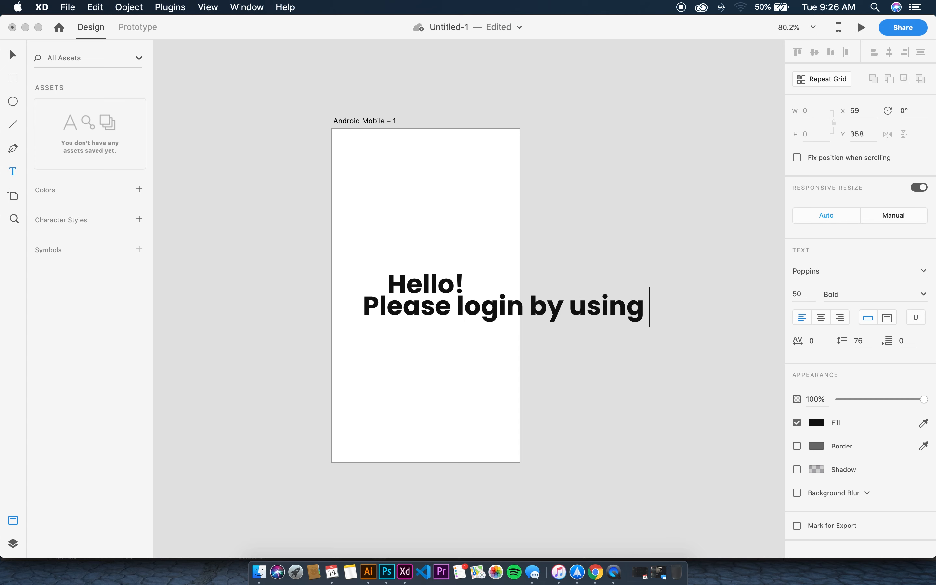
pyautogui.write('given cred')
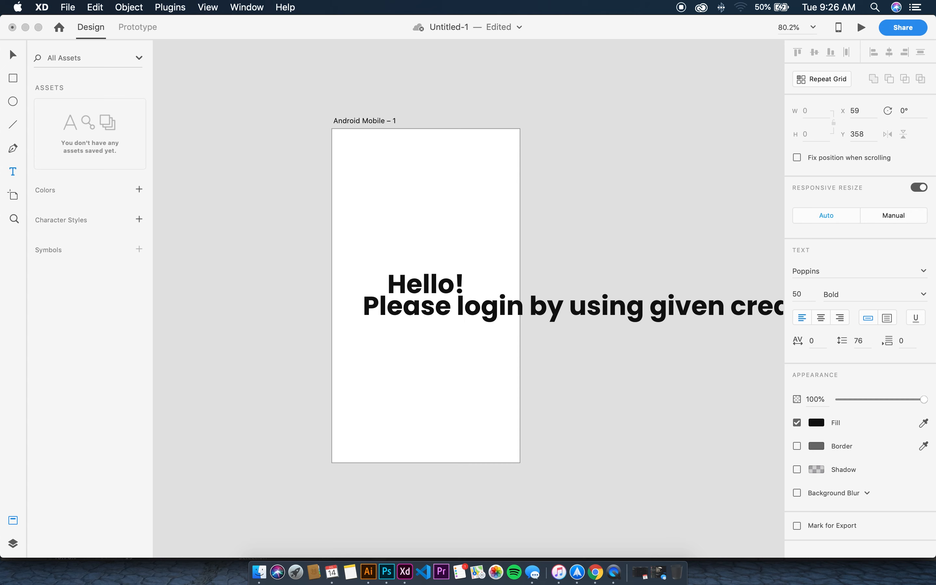
# Select all of the tagline text and set its font size to 12
pyautogui.press('super+a')
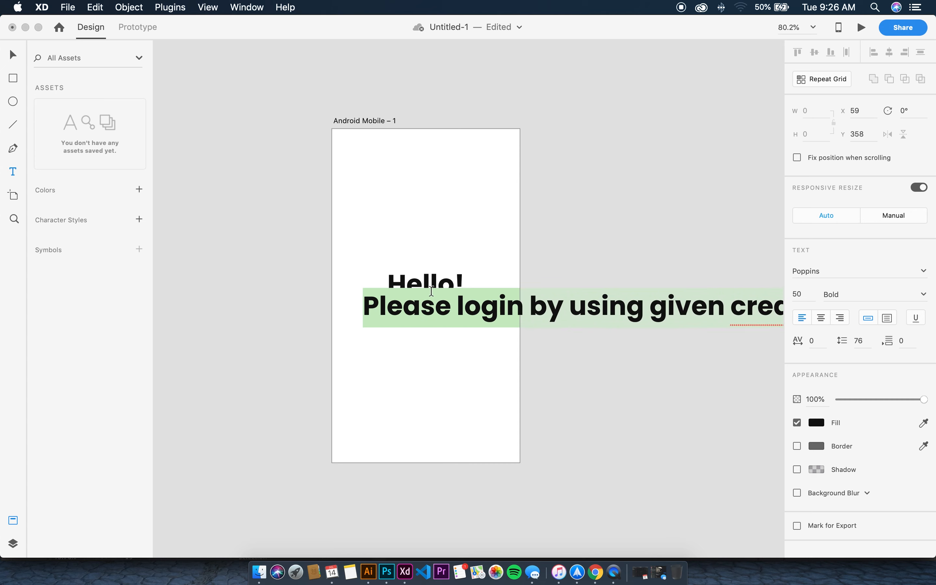
pyautogui.rightClick(445, 305)
pyautogui.rightClick(574, 305)
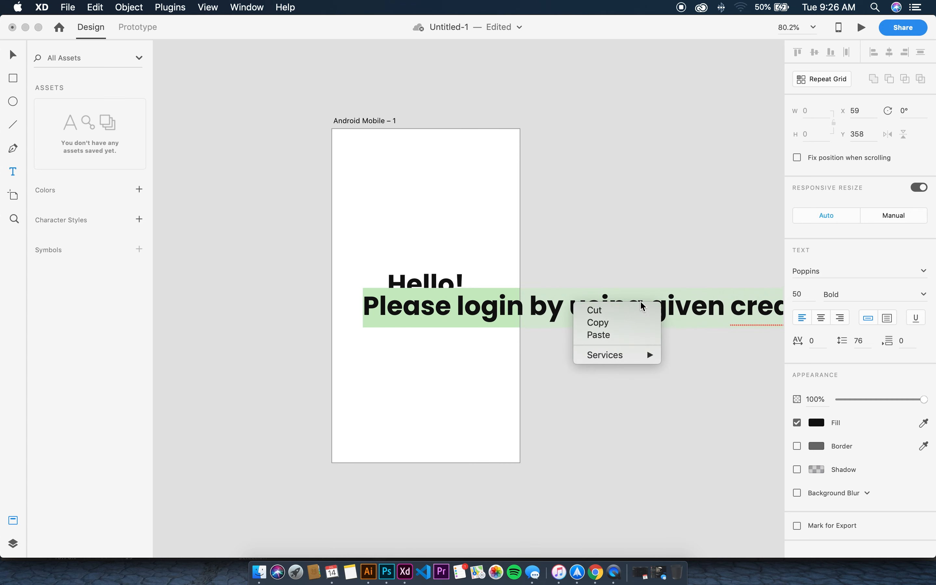
pyautogui.click(598, 323)
pyautogui.click(812, 296)
pyautogui.write('12')
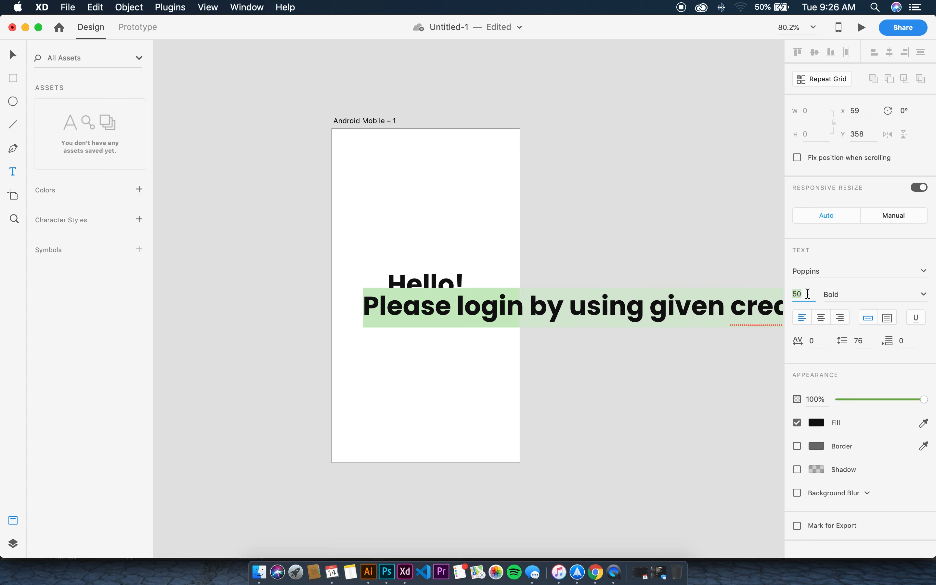
pyautogui.press('Return')
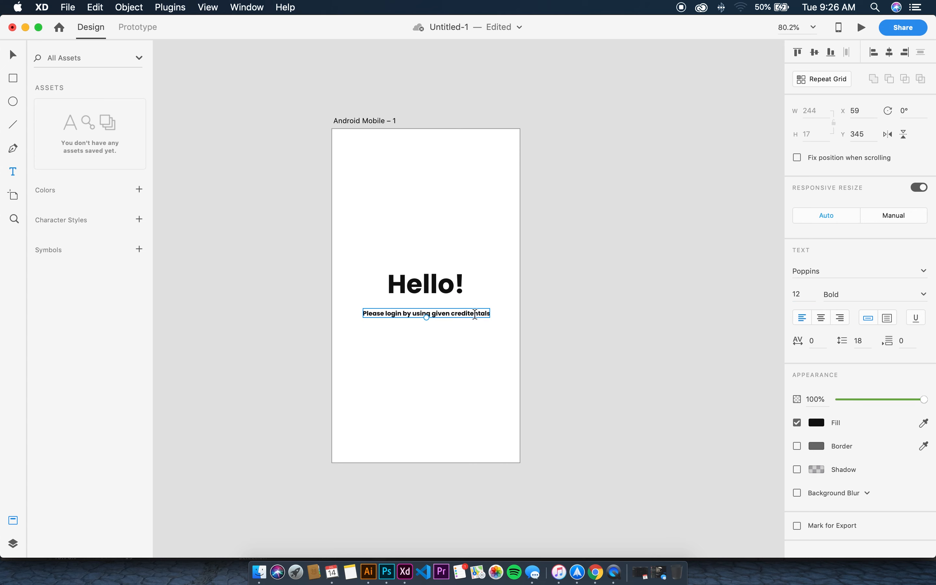
# Fix the 'credentials' typo and complete the tagline with '…and enjoy your workplace'
pyautogui.rightClick(481, 318)
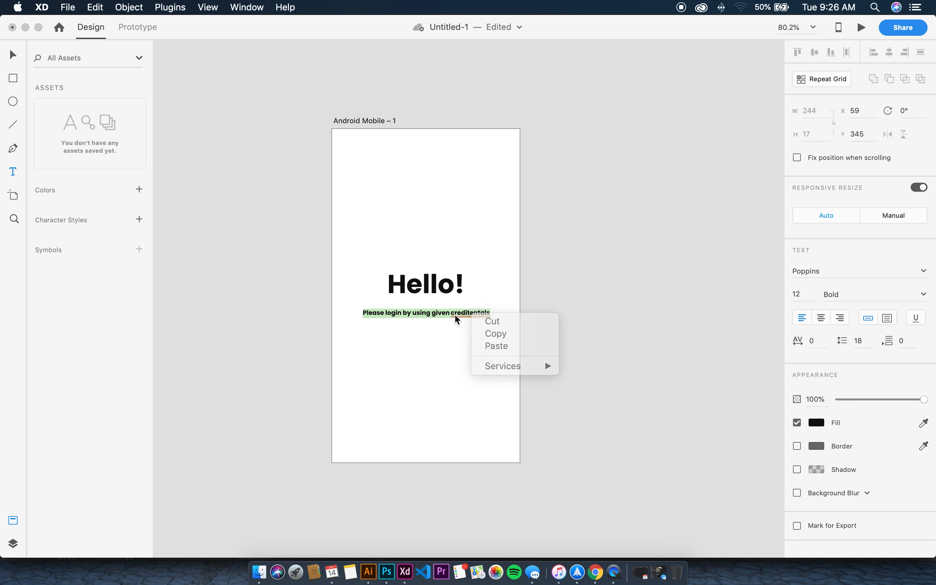
pyautogui.doubleClick(472, 313)
pyautogui.rightClick(473, 313)
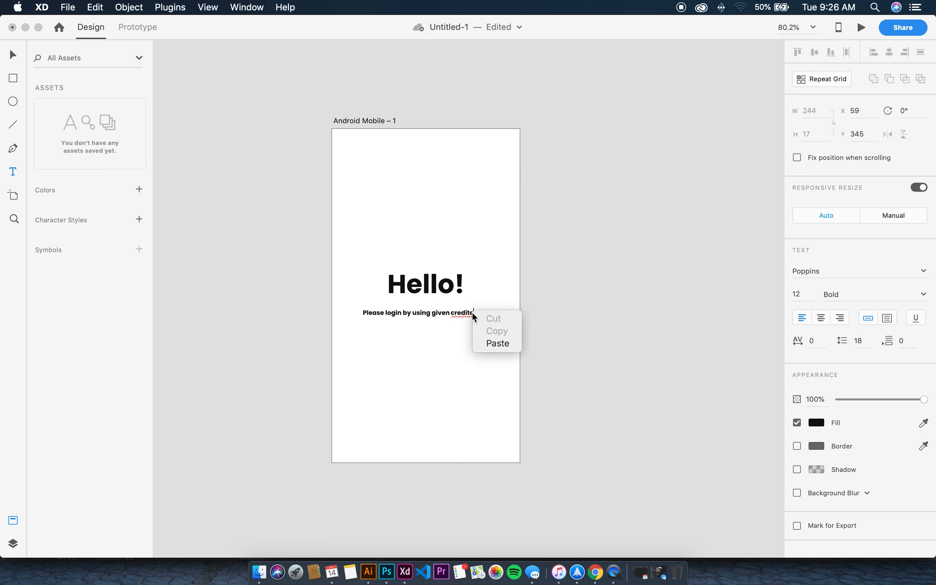
pyautogui.click(464, 313)
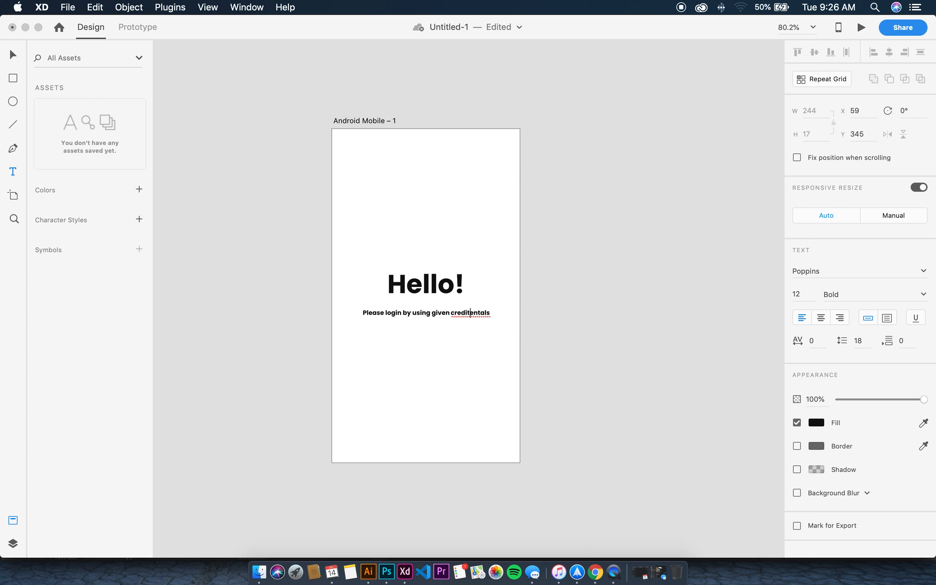
pyautogui.press('BackSpace')
pyautogui.press('BackSpace')
pyautogui.write('d enjoy your works')
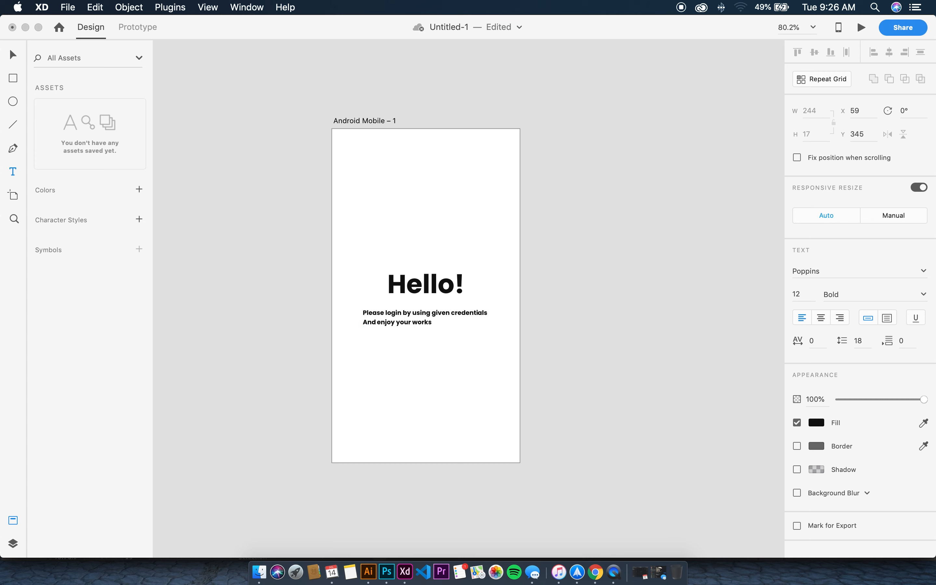
pyautogui.write('ce')
pyautogui.press('super+a')
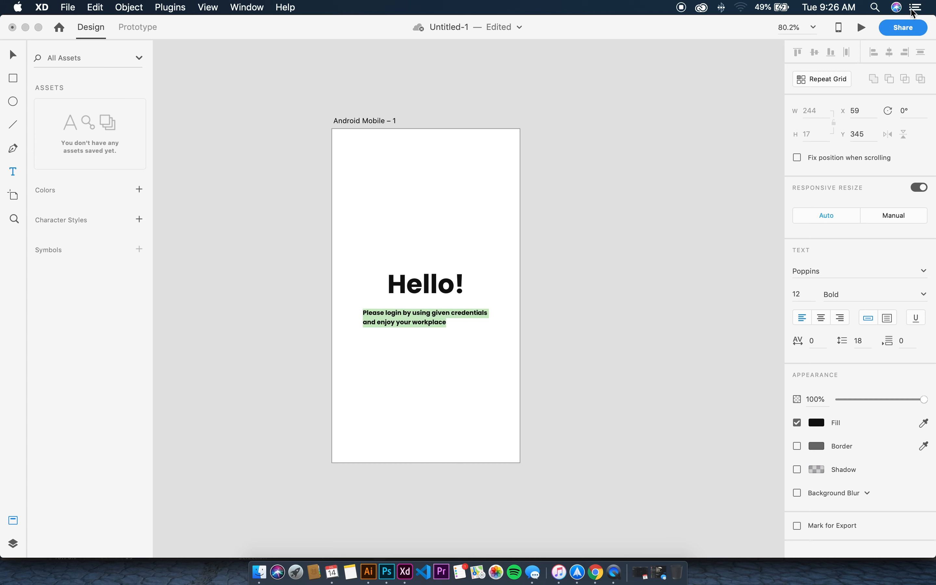
# Centre-align the tagline's lines and set its weight to Medium
pyautogui.click(822, 318)
pyautogui.click(18, 58)
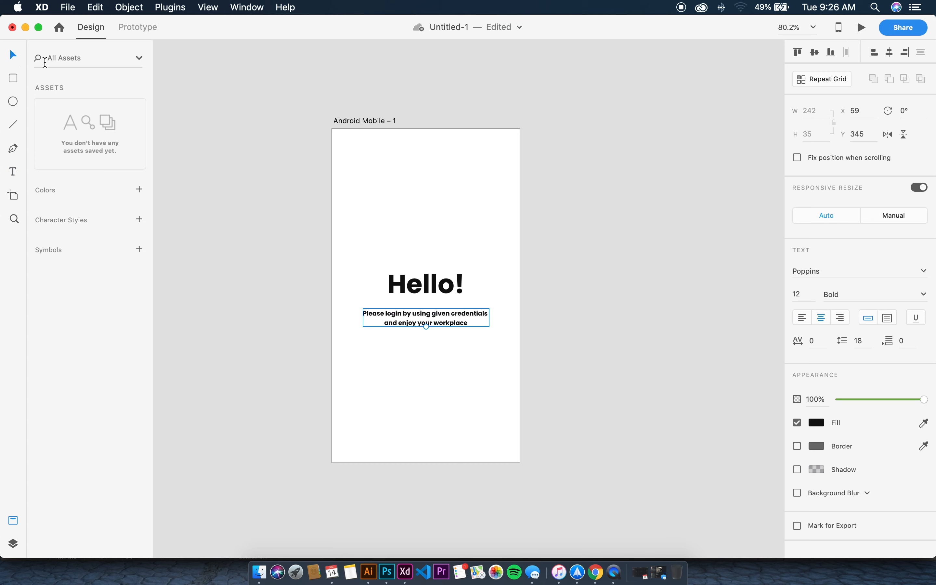
pyautogui.doubleClick(462, 314)
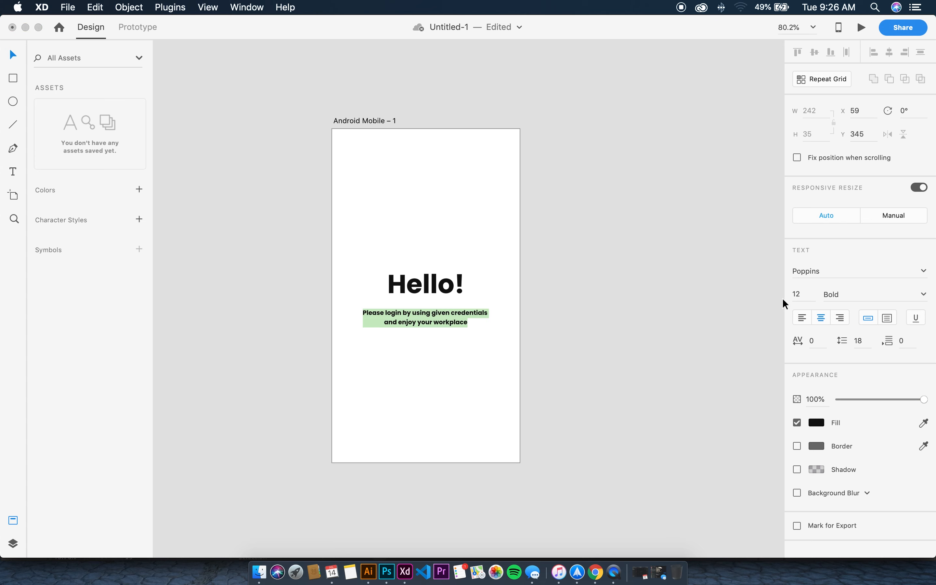
pyautogui.click(915, 294)
pyautogui.click(932, 294)
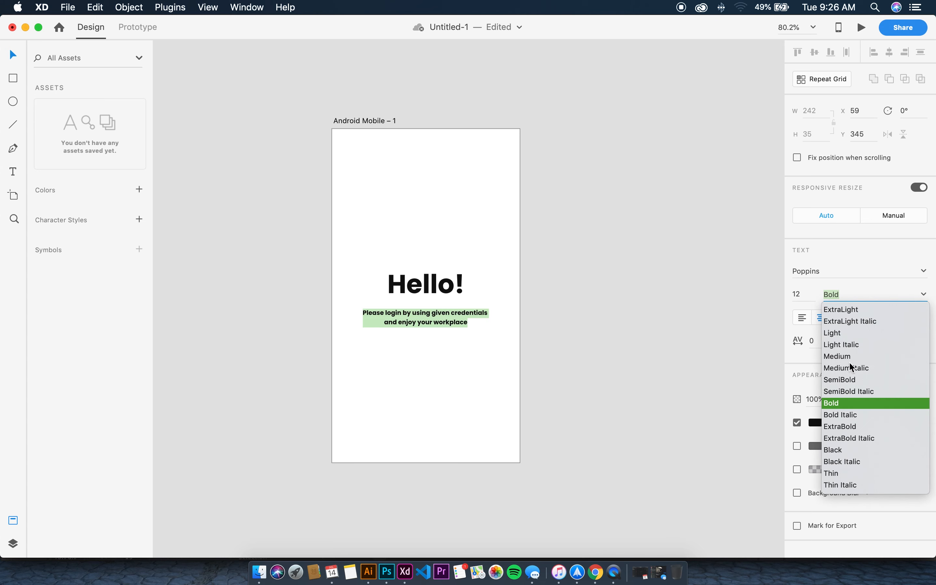
pyautogui.click(846, 356)
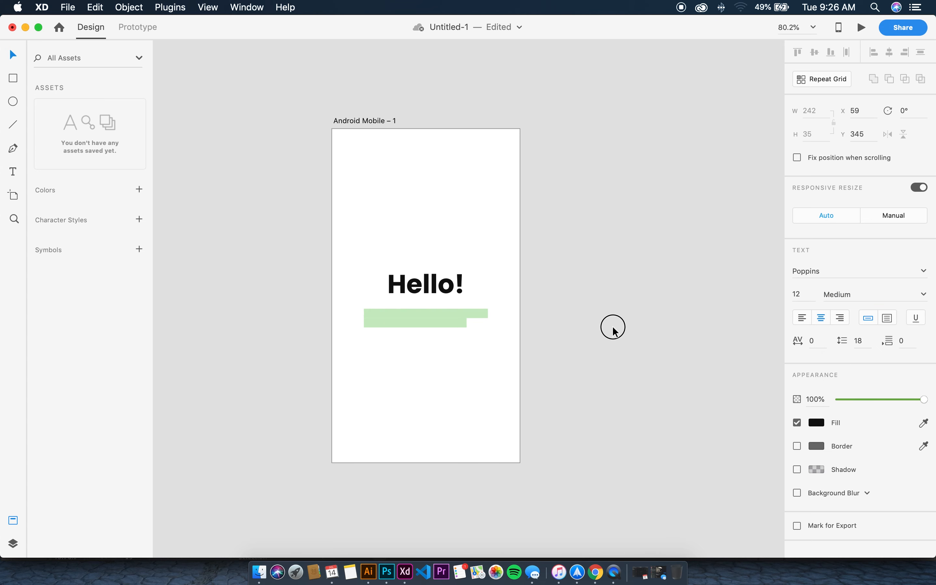
pyautogui.click(524, 350)
# Nudge the tagline slightly up, then draw and discard a trial rectangle below it
pyautogui.moveTo(454, 322); pyautogui.dragTo(454, 321)
pyautogui.click(463, 302)
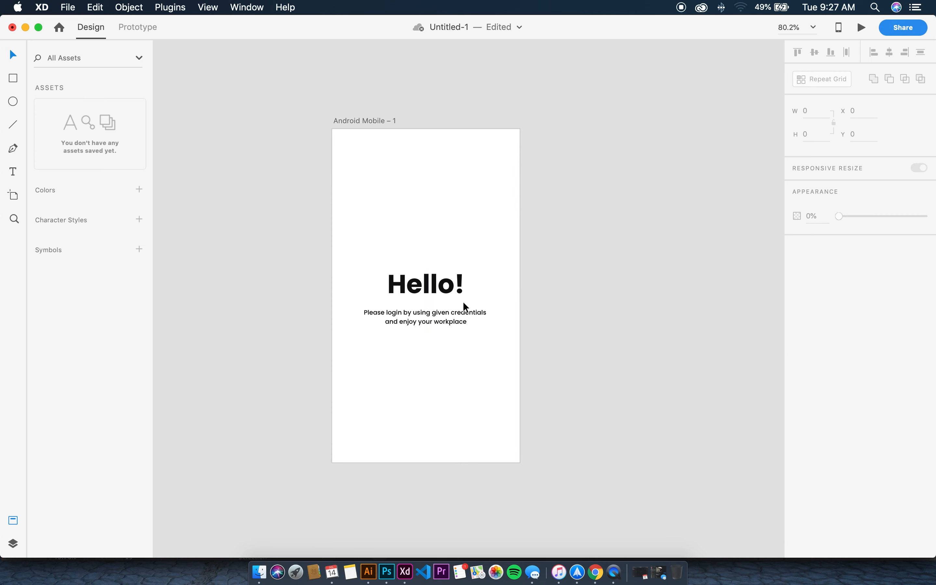
pyautogui.click(15, 80)
pyautogui.moveTo(364, 353); pyautogui.dragTo(494, 385)
pyautogui.press('Delete')
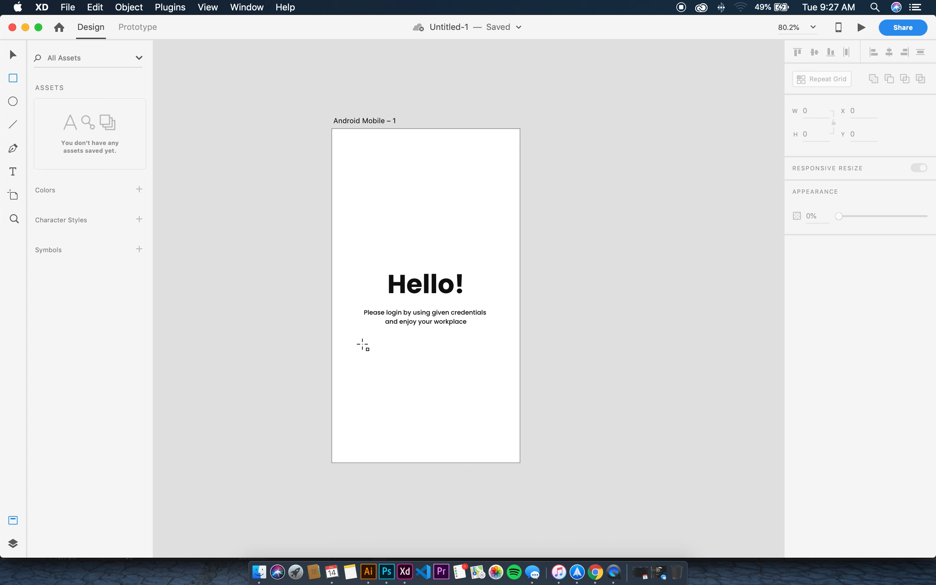
# Draw a radius-10 rectangle under the tagline with #FFD803 fill, no border and X0 Y3 B6 shadow
pyautogui.moveTo(364, 345)
pyautogui.mouseDown()
pyautogui.moveTo(482, 355)
pyautogui.moveTo(489, 374)
pyautogui.mouseUp()
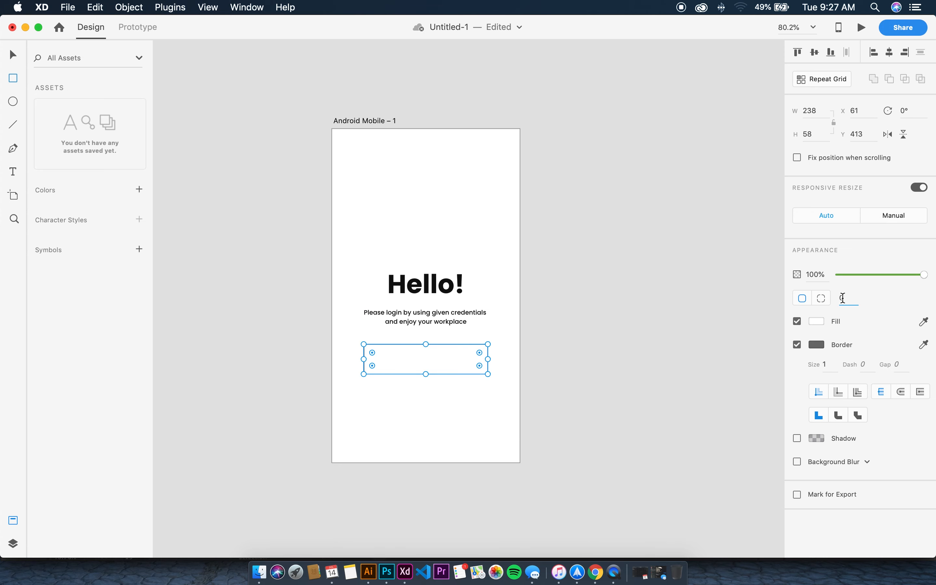
pyautogui.write('10')
pyautogui.press('Return')
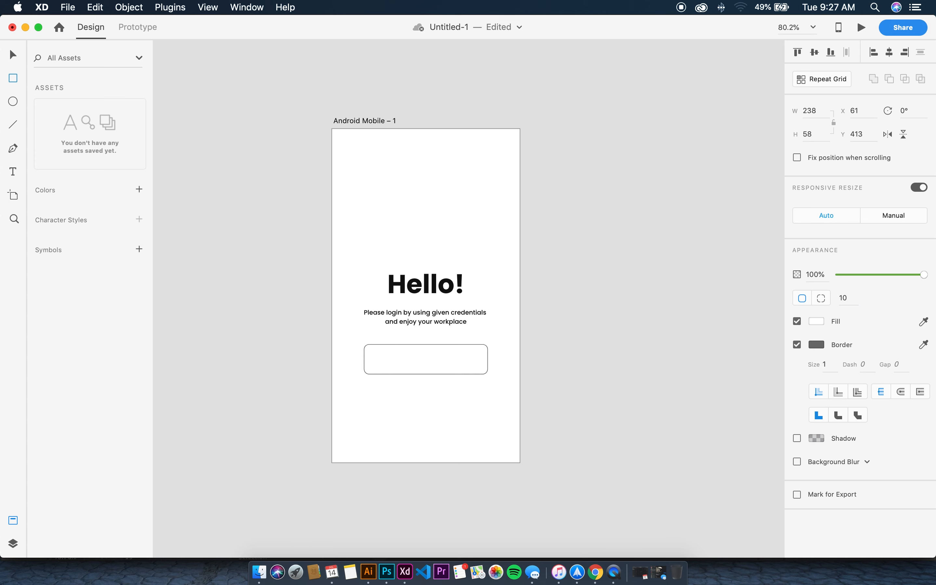
pyautogui.click(817, 321)
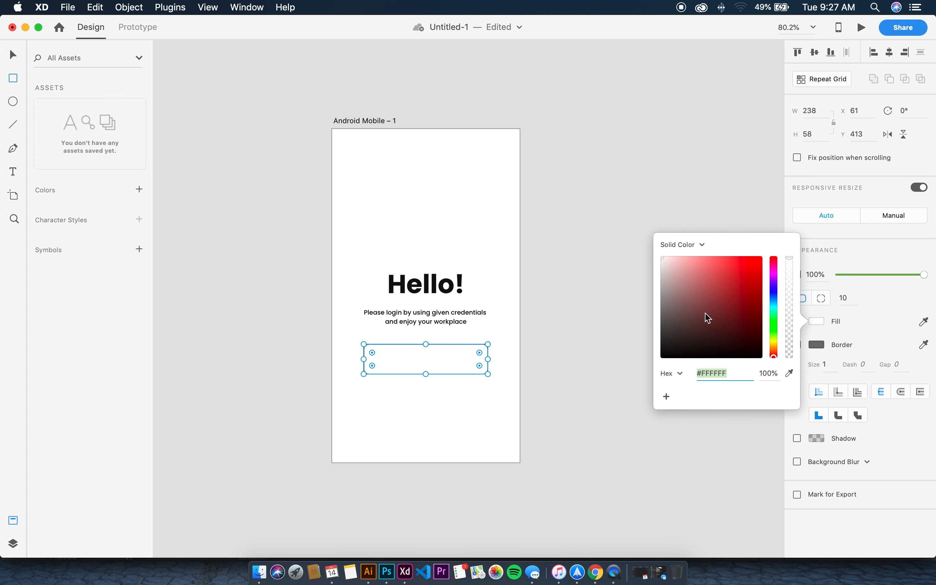
pyautogui.moveTo(770, 332); pyautogui.dragTo(774, 343)
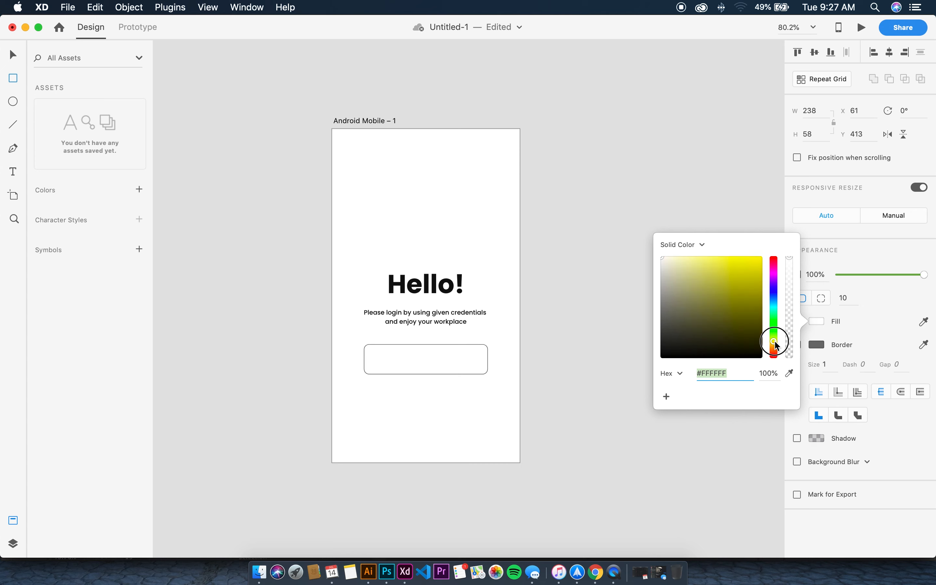
pyautogui.moveTo(746, 309); pyautogui.dragTo(762, 254)
pyautogui.click(775, 304)
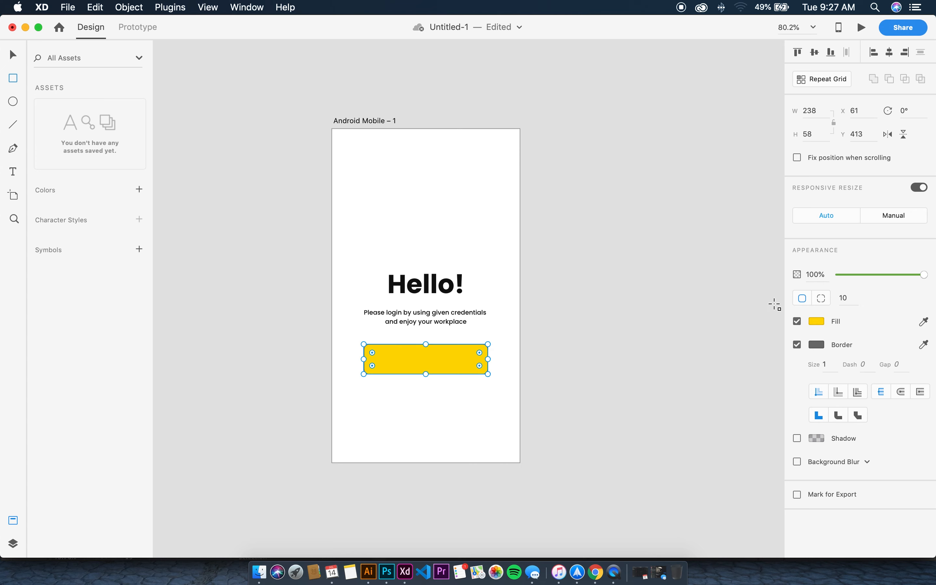
pyautogui.click(798, 346)
pyautogui.click(797, 367)
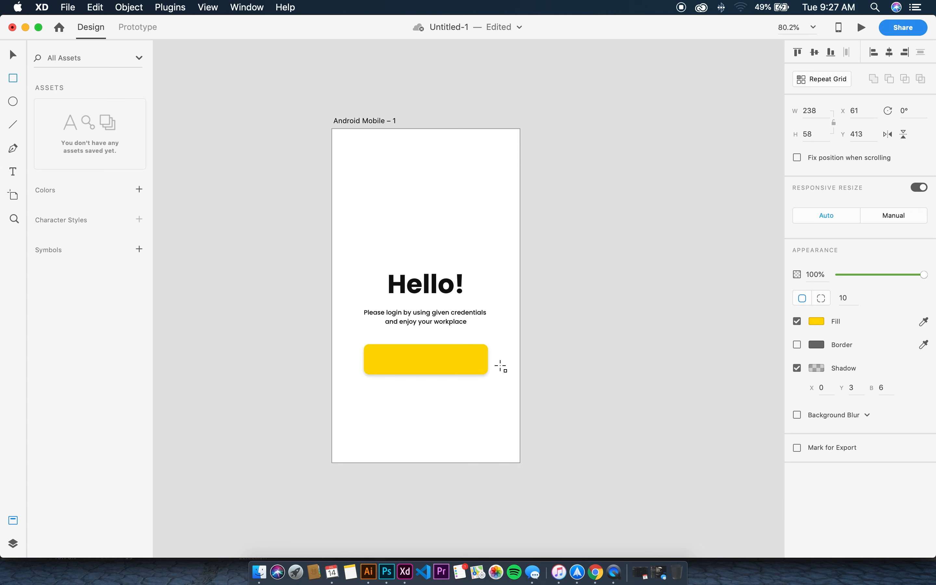
# Set the button height to about 58 and delete an accidental copy of the tagline
pyautogui.click(411, 355)
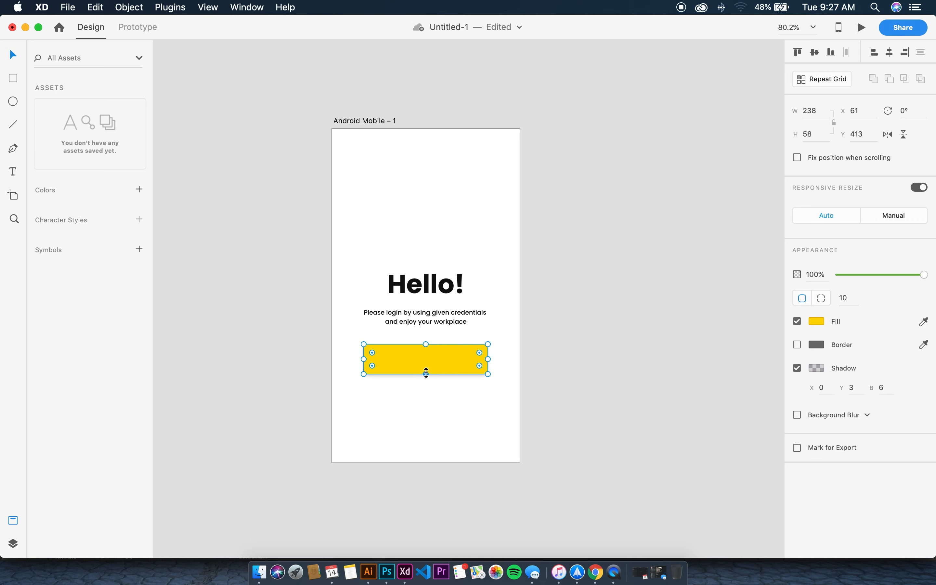
pyautogui.moveTo(425, 373); pyautogui.dragTo(426, 374)
pyautogui.click(574, 321)
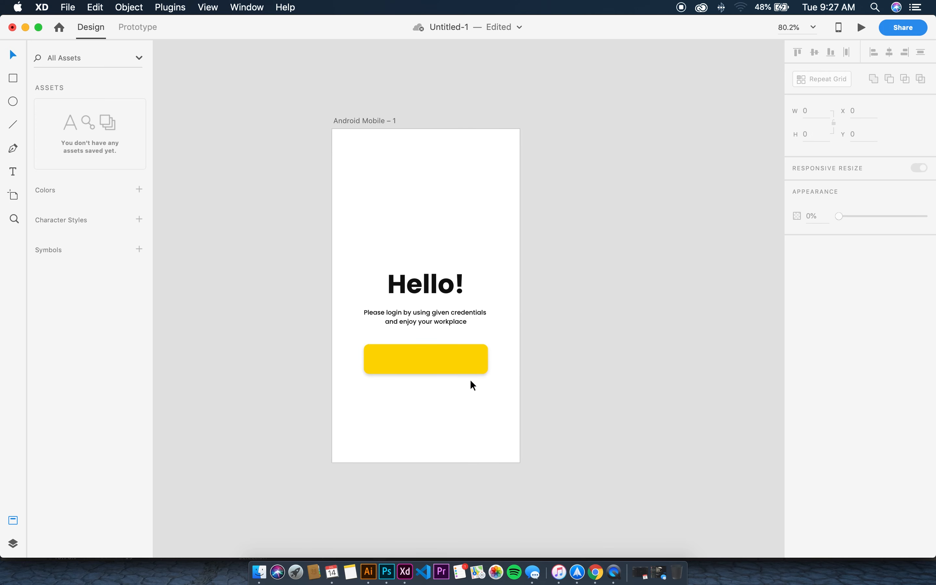
pyautogui.click(424, 324)
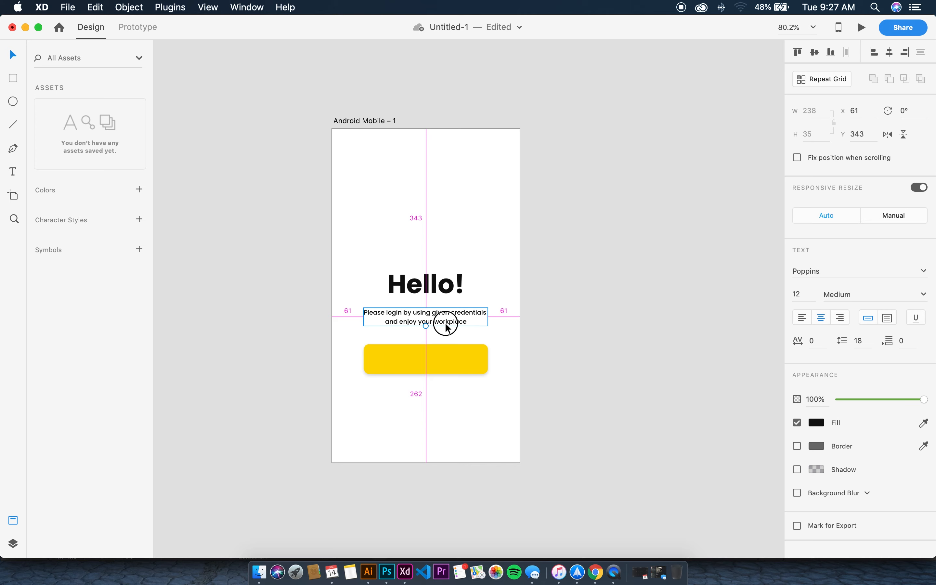
pyautogui.moveTo(446, 324); pyautogui.dragTo(445, 365)
pyautogui.press('Delete')
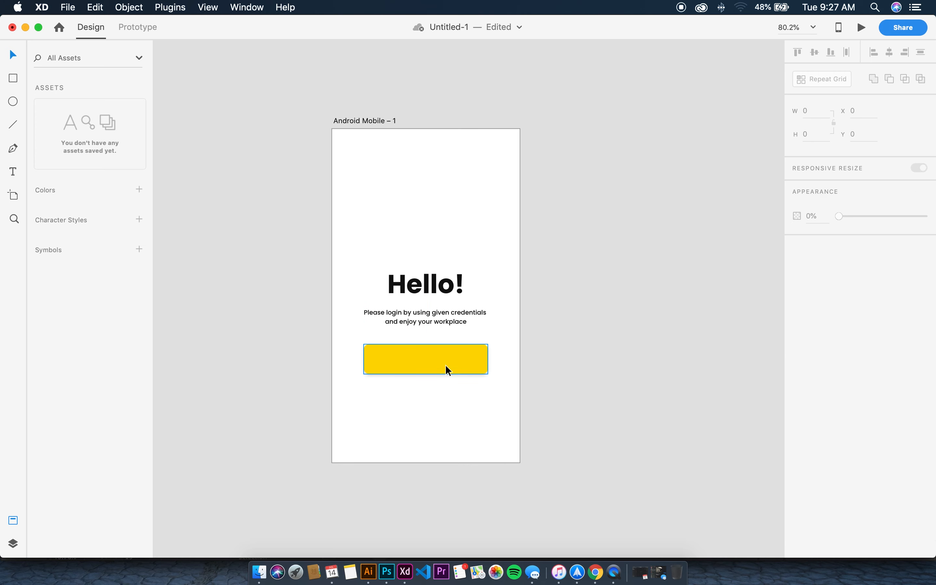
pyautogui.click(14, 173)
# Type 'Sign In' inside the yellow button and centre it on the button
pyautogui.click(397, 360)
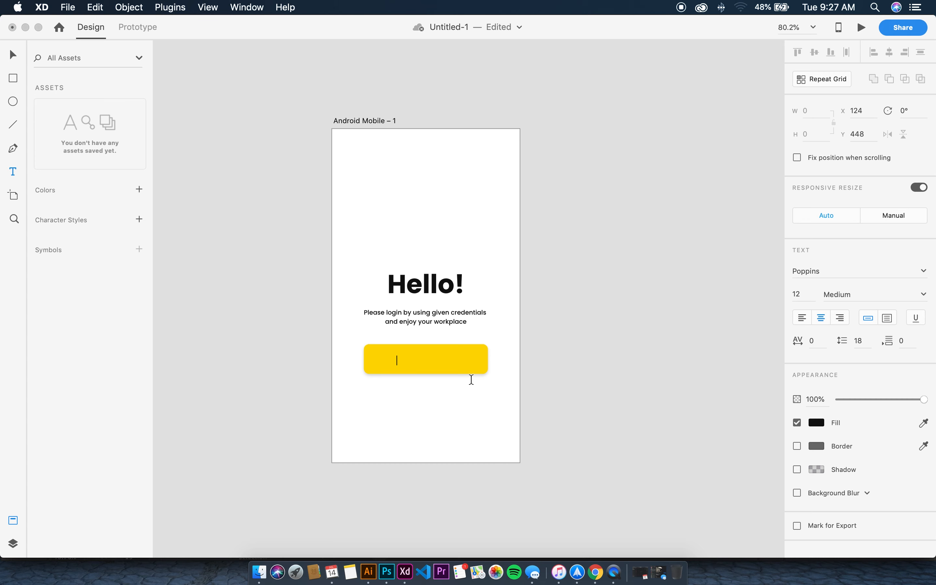
pyautogui.write('Sign In')
pyautogui.press('Escape')
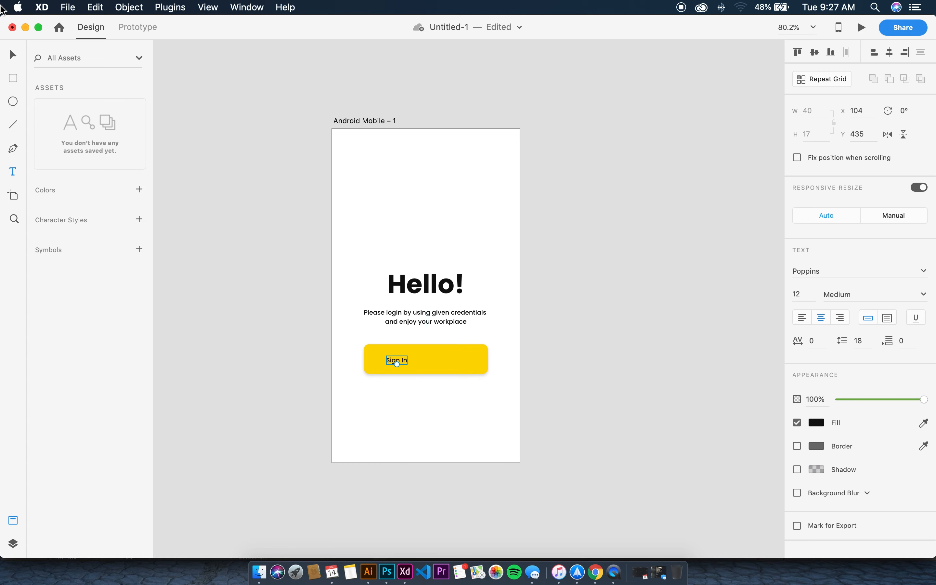
pyautogui.click(13, 55)
pyautogui.rightClick(402, 361)
pyautogui.click(418, 358)
pyautogui.moveTo(399, 362); pyautogui.dragTo(428, 361)
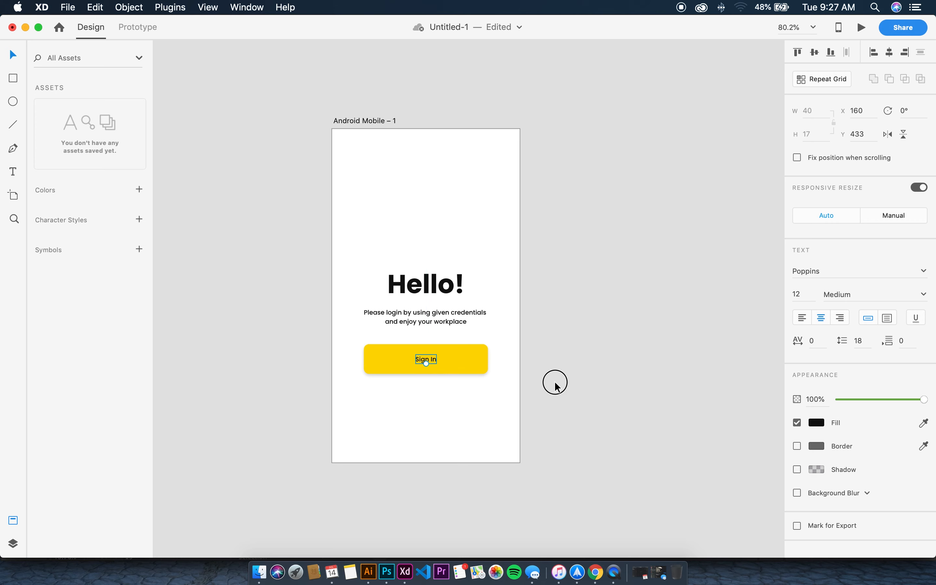
pyautogui.click(555, 383)
# Change the Sign In label's weight to Bold, replacing a mistaken SemiBold Italic choice
pyautogui.doubleClick(427, 362)
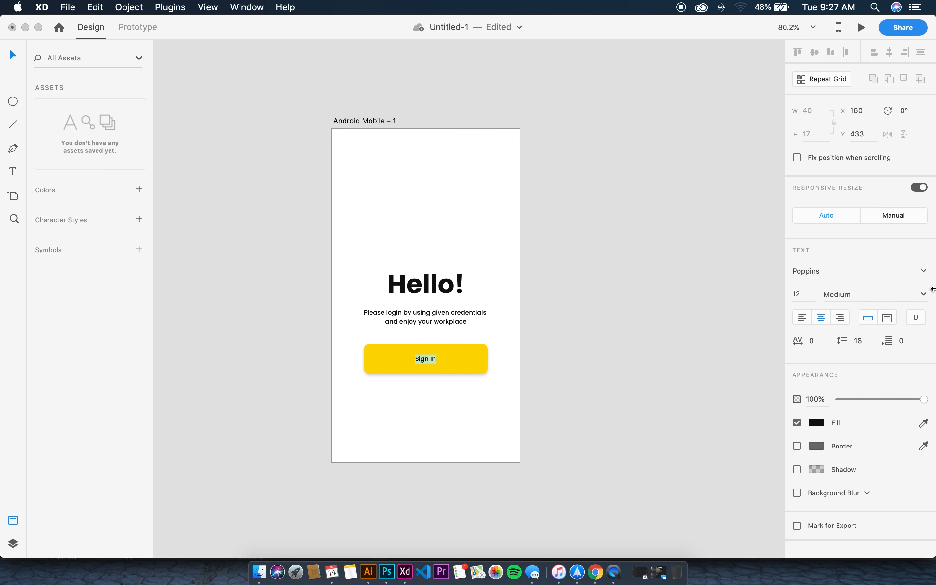
pyautogui.rightClick(920, 294)
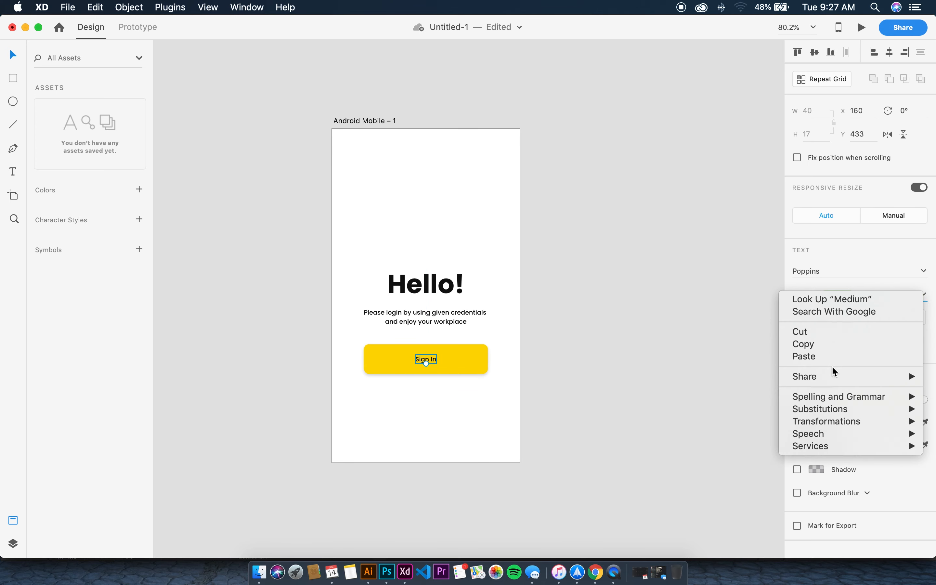
pyautogui.click(830, 254)
pyautogui.click(923, 295)
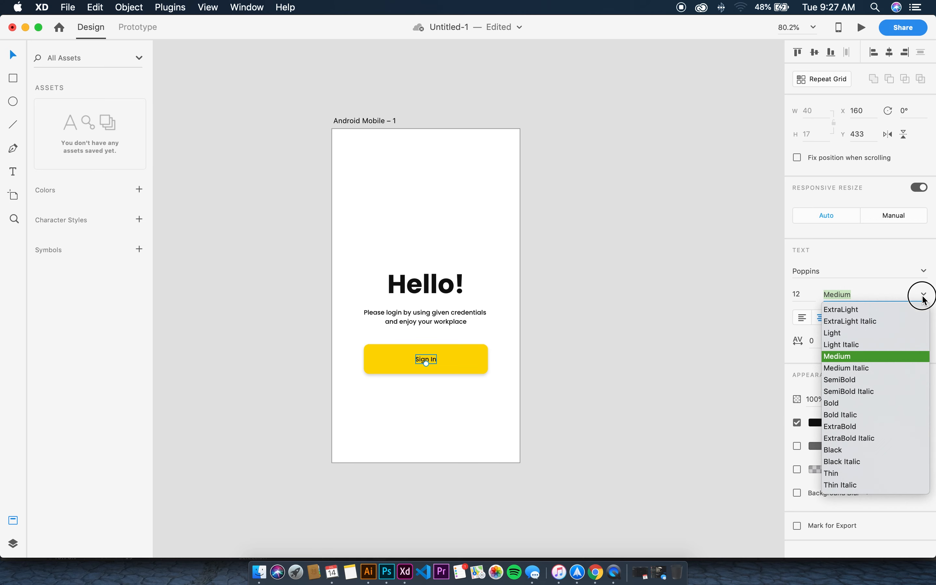
pyautogui.click(859, 391)
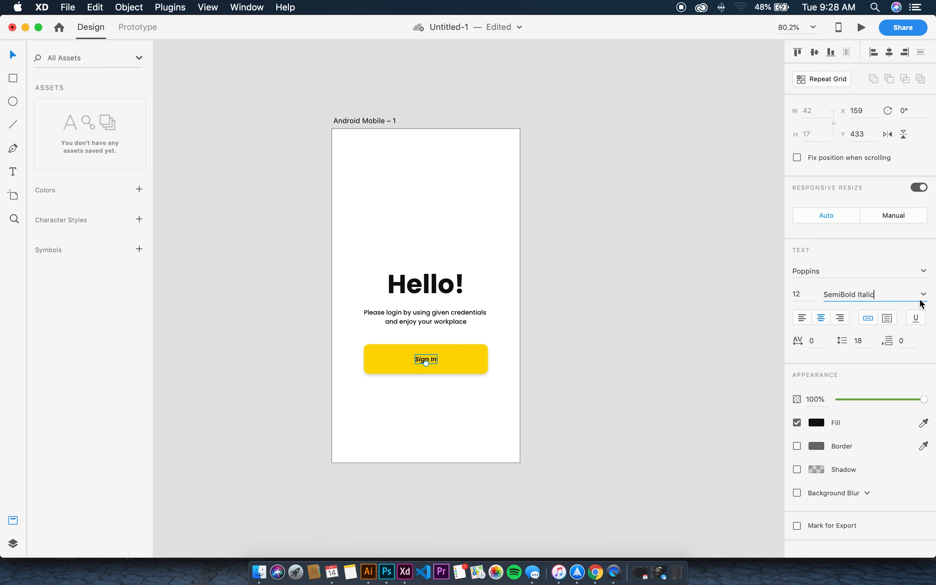
pyautogui.click(923, 303)
pyautogui.click(843, 406)
pyautogui.click(645, 380)
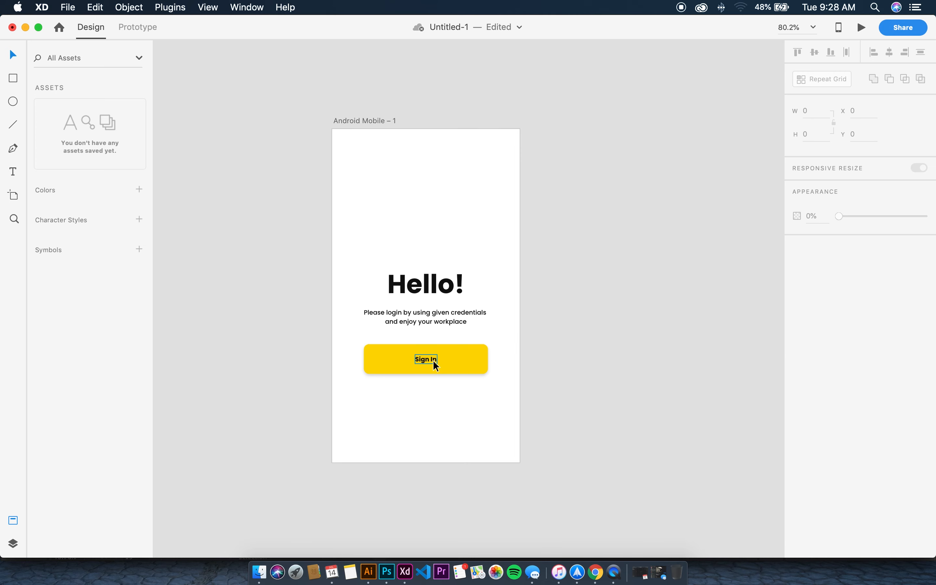
# Select the Sign In label, the yellow button and the tagline in turn to check them
pyautogui.click(435, 366)
pyautogui.click(575, 349)
pyautogui.click(427, 355)
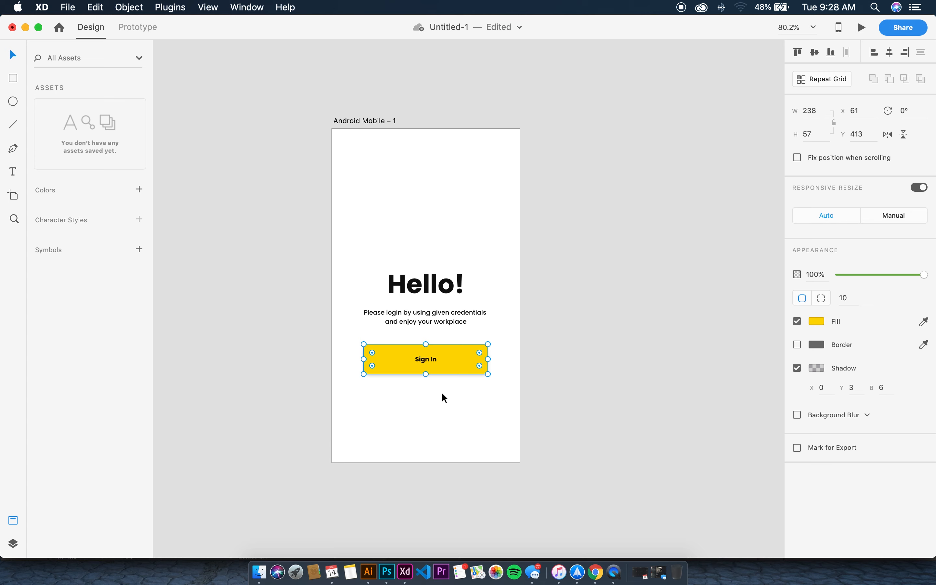
pyautogui.click(441, 321)
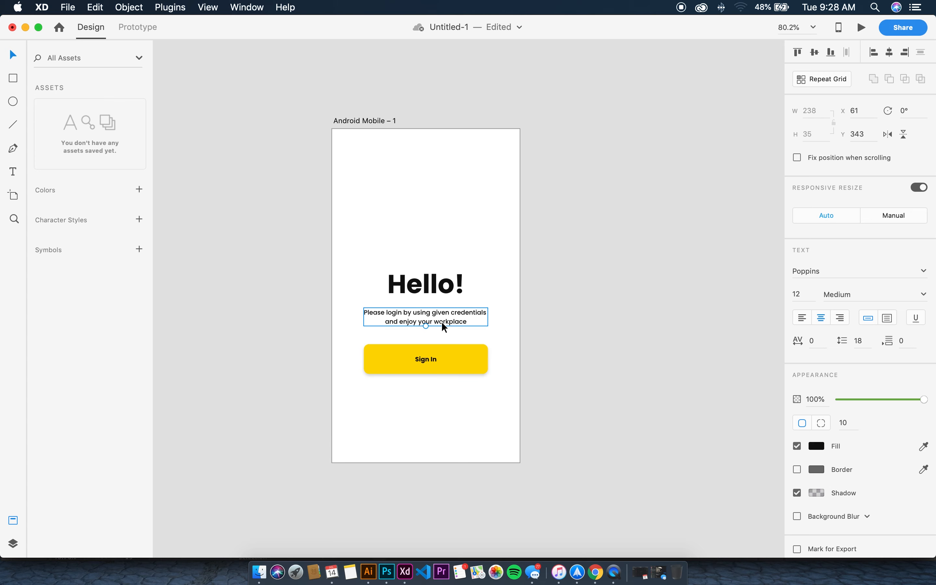
pyautogui.click(436, 362)
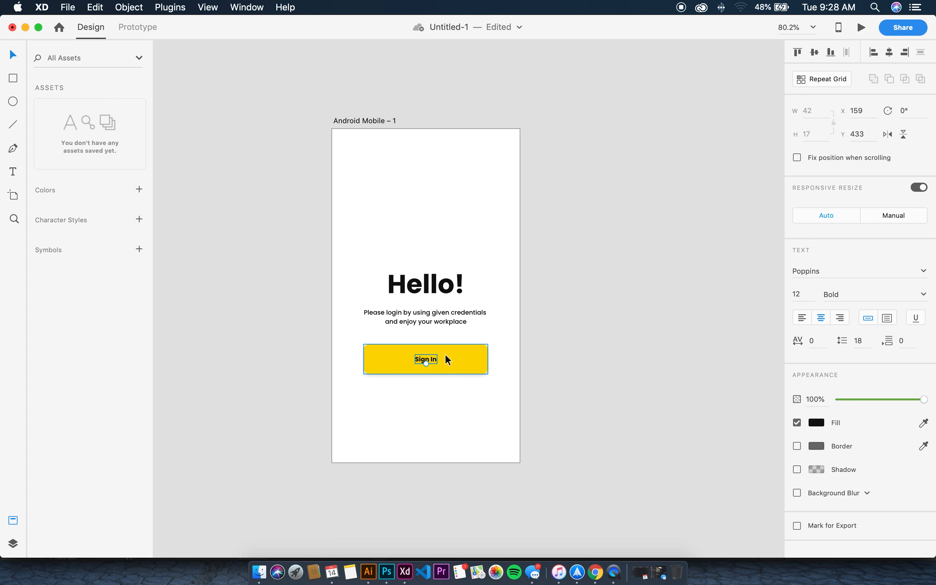
# Alt-drag a copy of the Sign In label below the button and retype it as 'New here? Create account'
pyautogui.moveTo(430, 359); pyautogui.dragTo(433, 388)
pyautogui.doubleClick(434, 390)
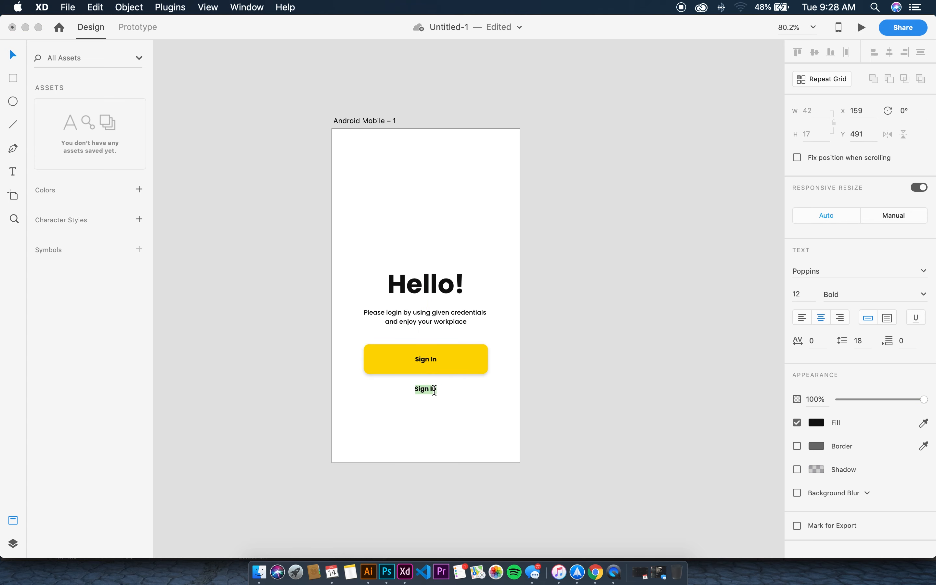
pyautogui.write('new Here')
pyautogui.press('BackSpace')
pyautogui.press('BackSpace')
pyautogui.press('BackSpace')
pyautogui.press('BackSpace')
pyautogui.press('BackSpace')
pyautogui.write('here? Create account')
pyautogui.click(747, 467)
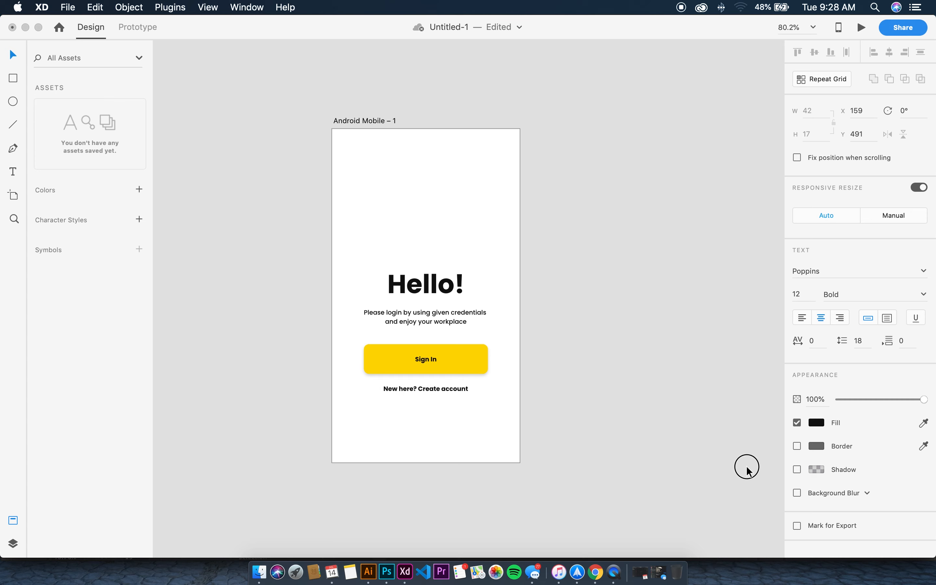
pyautogui.moveTo(451, 394); pyautogui.dragTo(453, 395)
# Set the 'New here? Create account' line to SemiBold weight
pyautogui.click(521, 380)
pyautogui.click(454, 385)
pyautogui.doubleClick(455, 389)
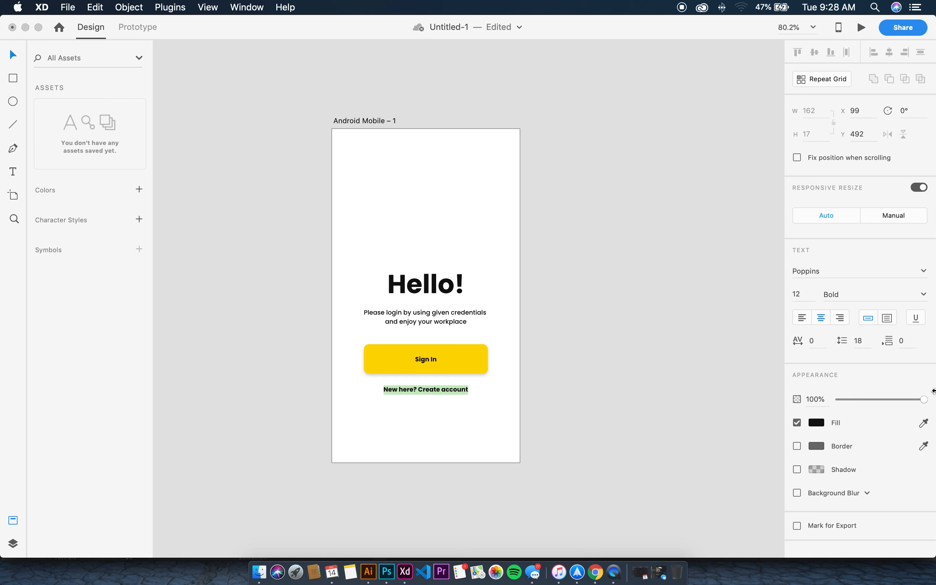
pyautogui.click(923, 299)
pyautogui.click(924, 294)
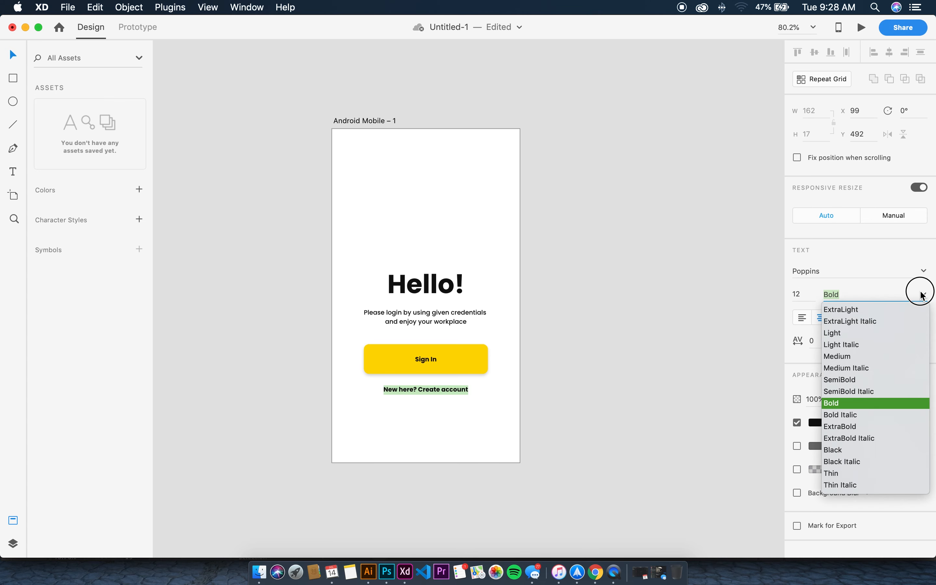
pyautogui.click(847, 380)
pyautogui.click(529, 418)
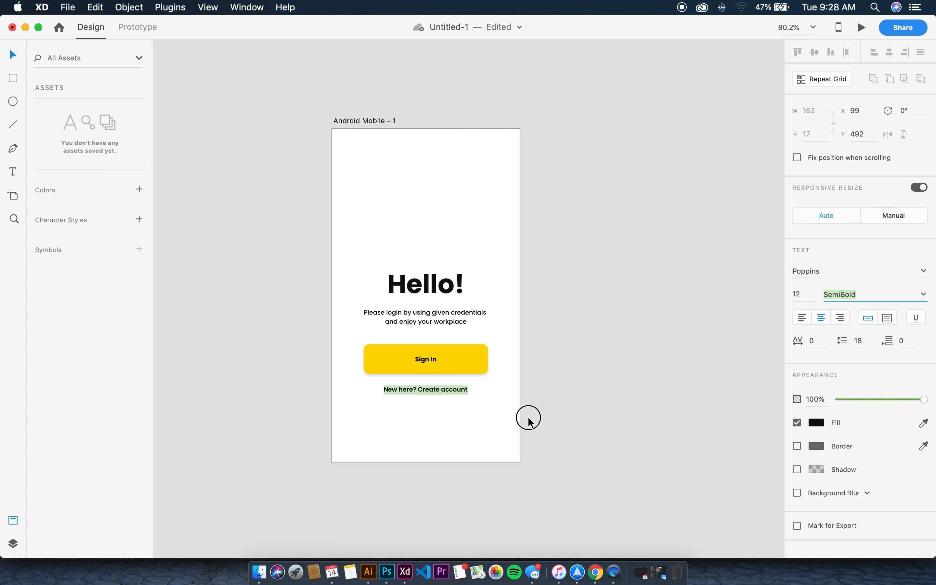
pyautogui.press('Escape')
# Colour the words 'Create account' with the button's yellow using the Fill eyedropper
pyautogui.click(448, 390)
pyautogui.doubleClick(426, 389)
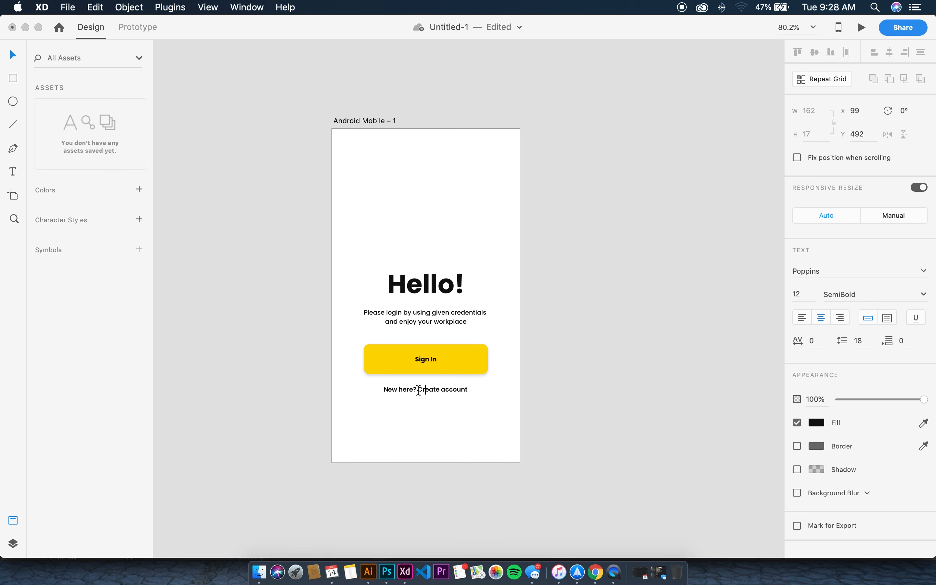
pyautogui.moveTo(418, 390); pyautogui.dragTo(499, 396)
pyautogui.click(924, 423)
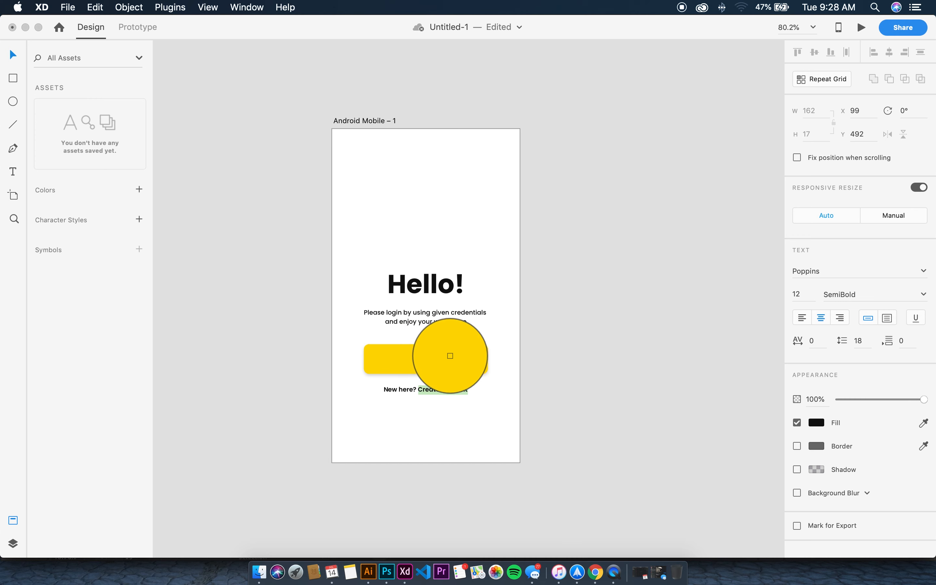
pyautogui.click(445, 353)
pyautogui.click(13, 54)
pyautogui.click(219, 252)
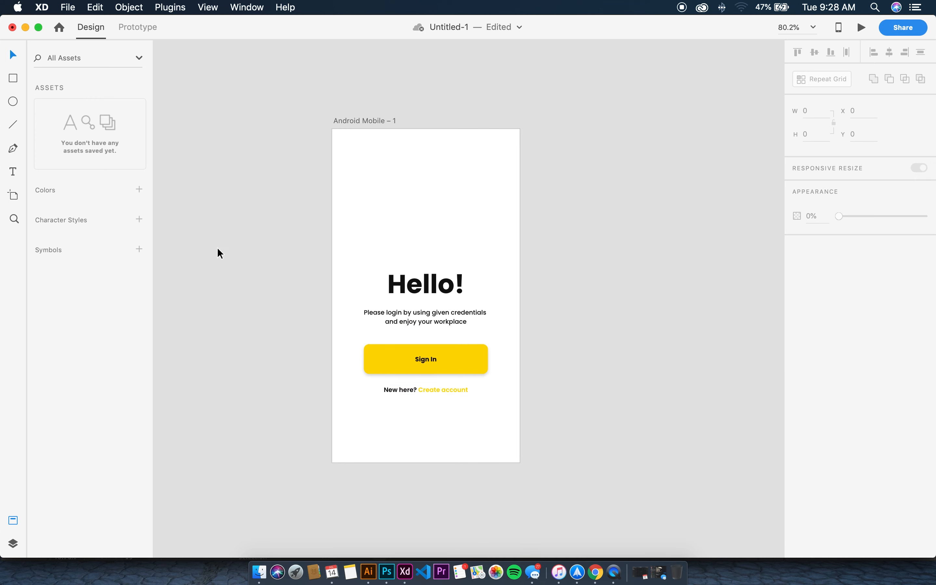
pyautogui.click(447, 385)
pyautogui.click(567, 379)
# Preview the Android Mobile – 1 sign-in screen and test the Sign In button
pyautogui.click(372, 122)
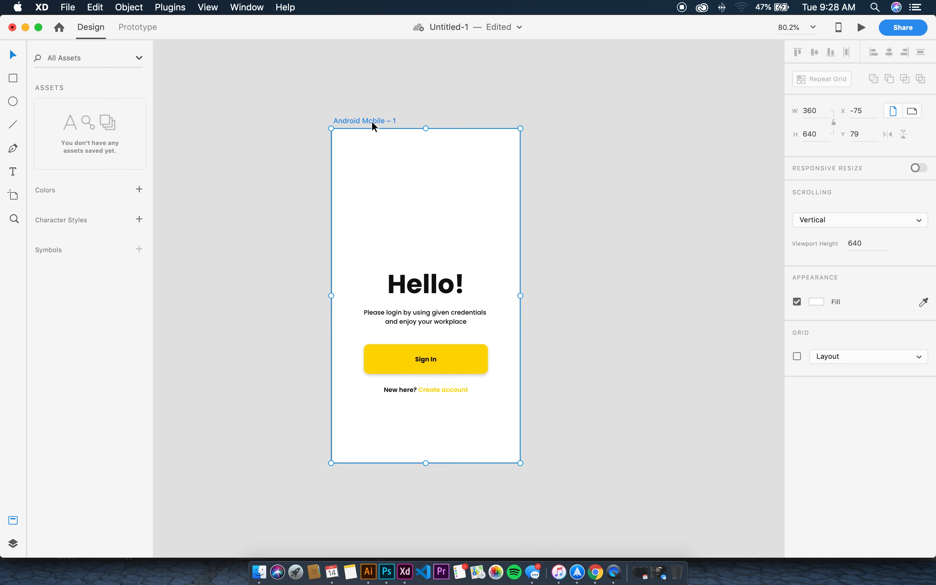
pyautogui.click(863, 27)
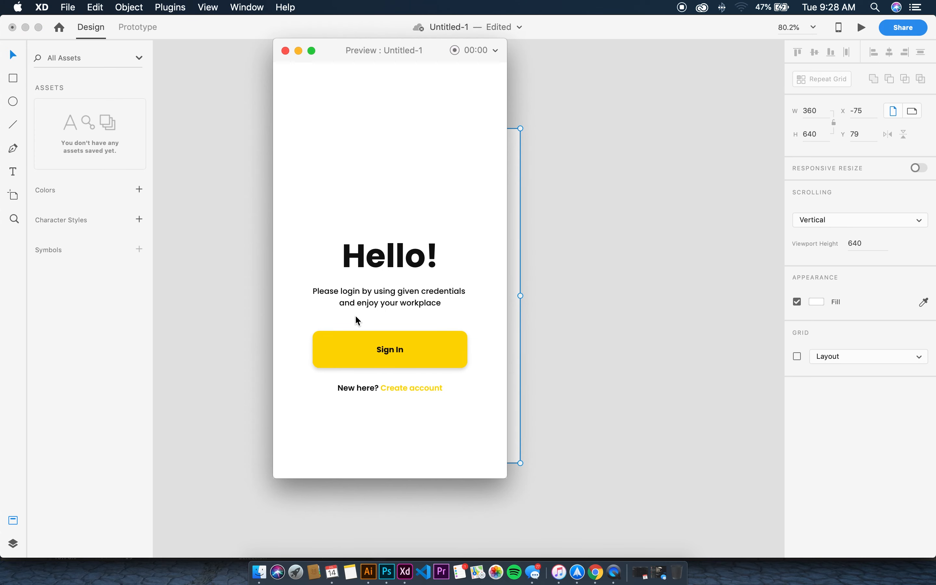
pyautogui.click(390, 349)
pyautogui.click(285, 50)
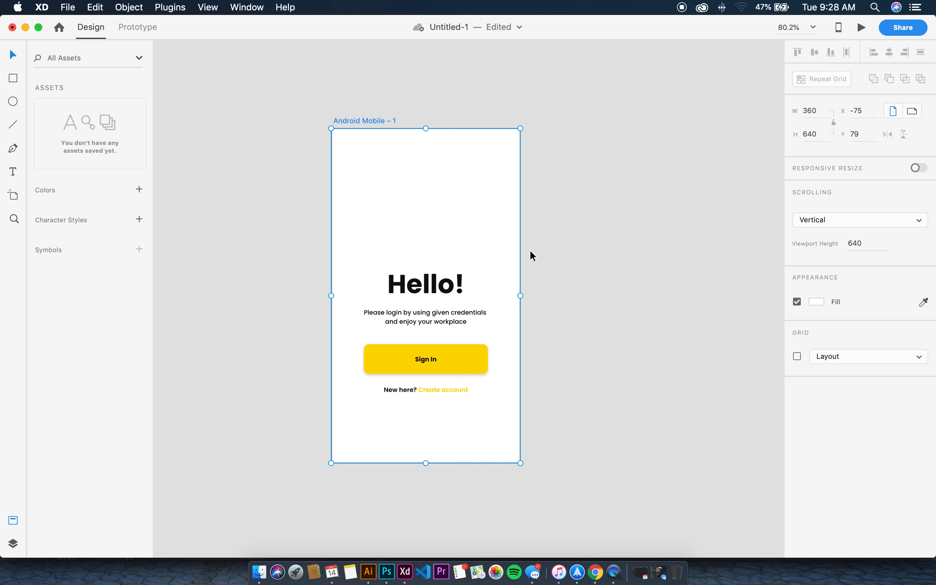
# Marquee-select all login elements and shift them lower on the artboard
pyautogui.click(532, 255)
pyautogui.hscroll(2, 491, 250)
pyautogui.click(445, 288)
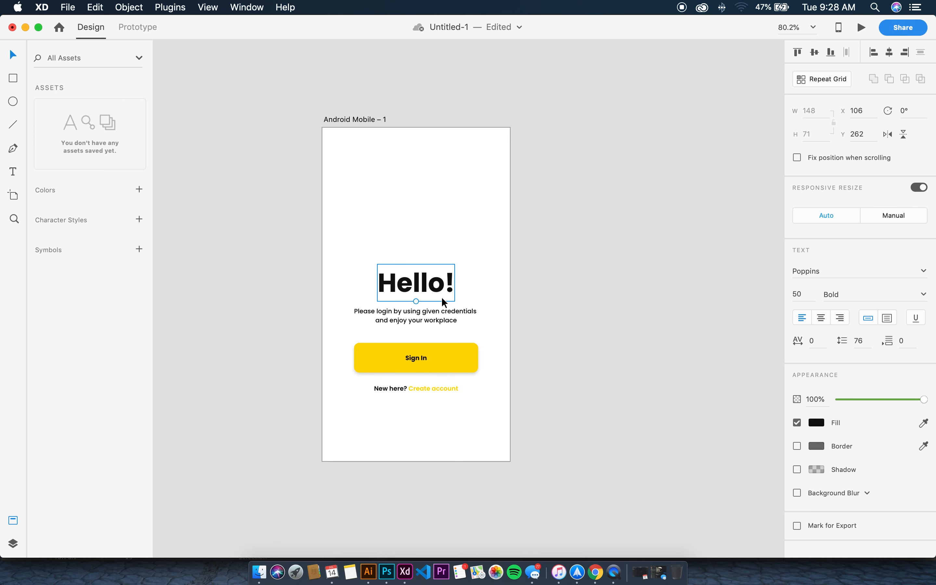
pyautogui.scroll(-2, 444, 303)
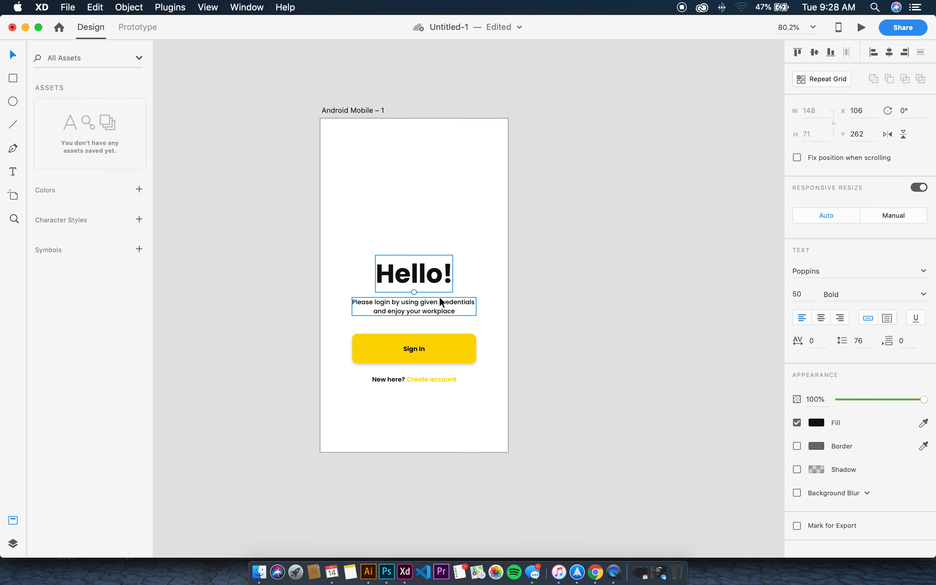
pyautogui.click(552, 279)
pyautogui.moveTo(348, 213); pyautogui.dragTo(464, 416)
pyautogui.moveTo(439, 361)
pyautogui.mouseDown()
pyautogui.moveTo(444, 383)
pyautogui.moveTo(442, 370)
pyautogui.mouseUp()
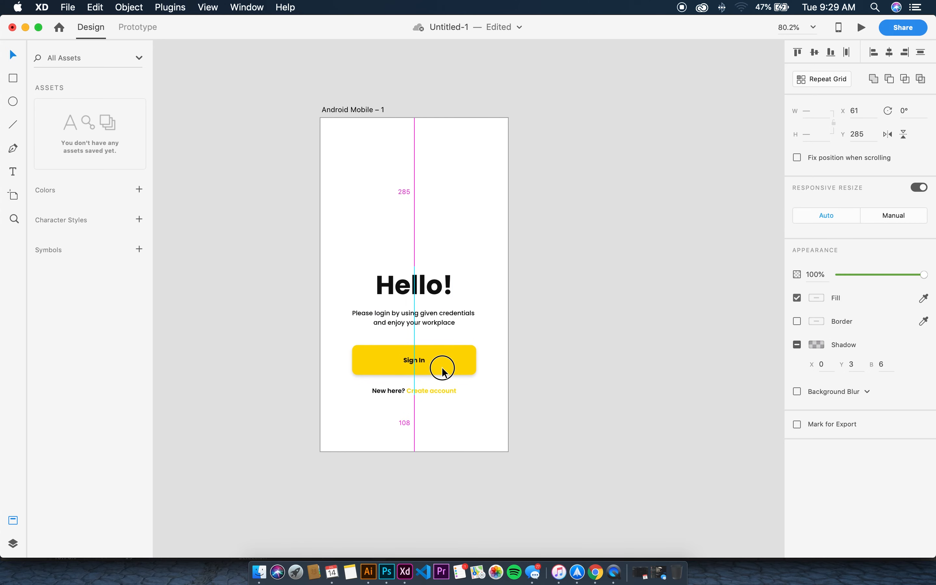
# Move Hello! and the paragraph up to Y 262, then raise the button and Create account line
pyautogui.click(427, 321)
pyautogui.keyDown('shift'); pyautogui.click(426, 286); pyautogui.keyUp('shift')
pyautogui.moveTo(425, 286); pyautogui.dragTo(425, 274)
pyautogui.click(687, 311)
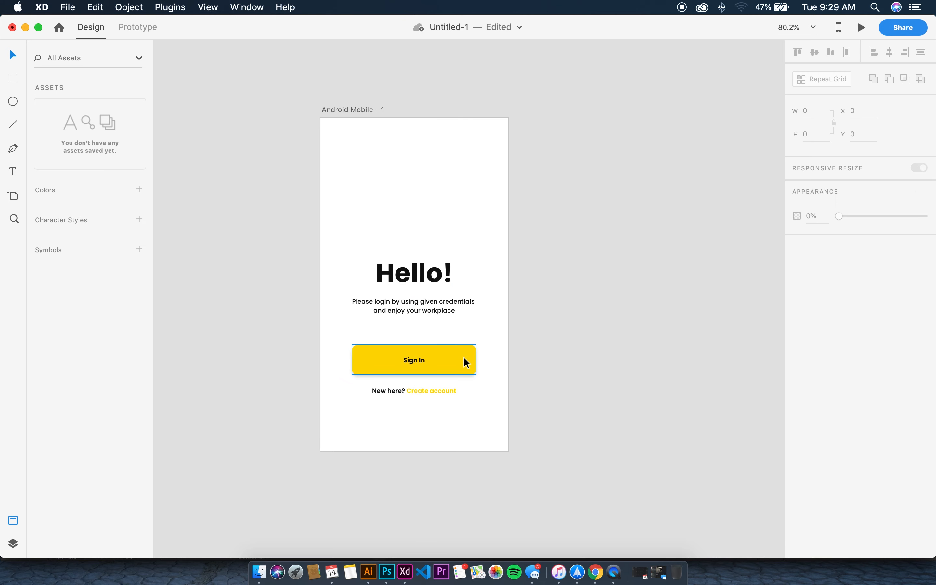
pyautogui.click(425, 360)
pyautogui.moveTo(456, 361); pyautogui.dragTo(455, 349)
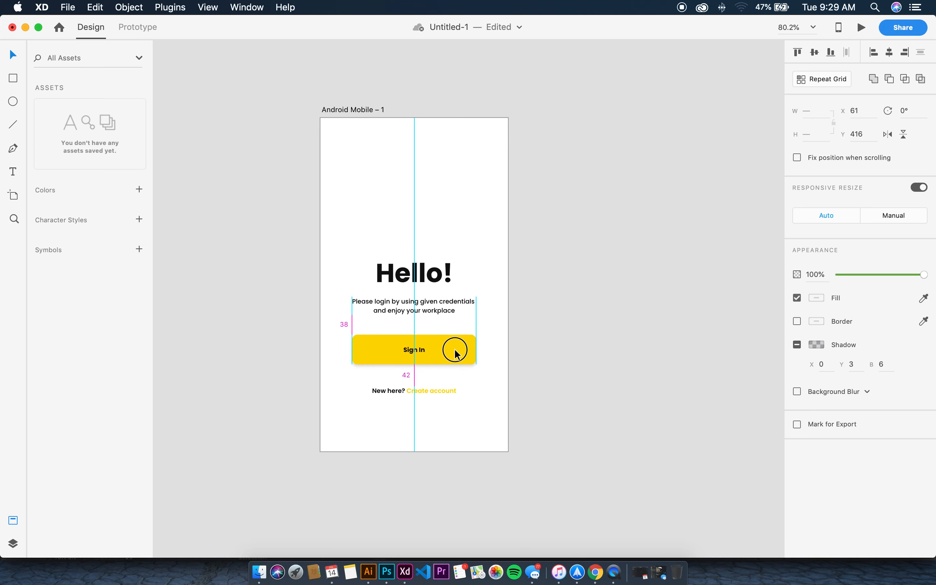
pyautogui.click(462, 403)
pyautogui.moveTo(445, 390); pyautogui.dragTo(445, 386)
pyautogui.click(587, 366)
# Preview the tightened login screen again to check the spacing
pyautogui.scroll(-2, 521, 232)
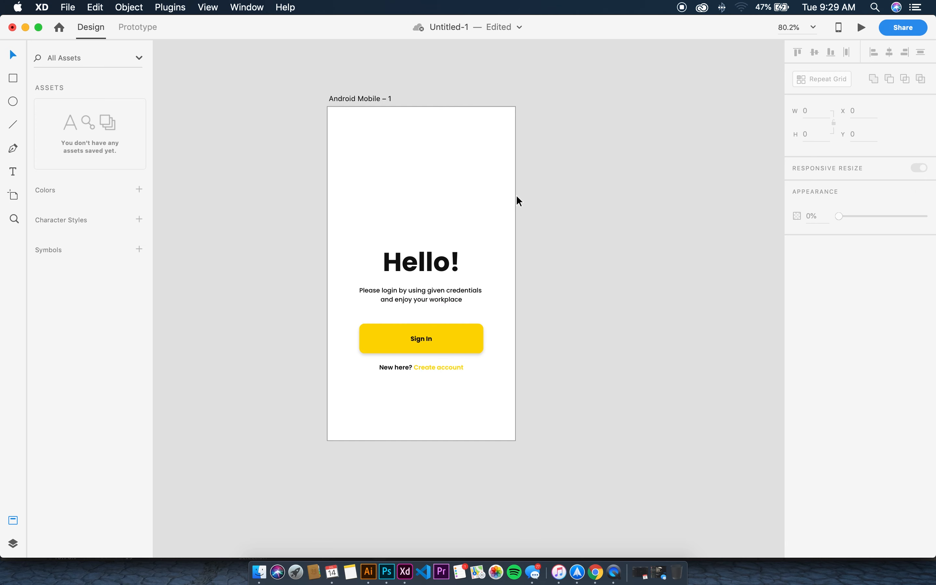
pyautogui.click(862, 27)
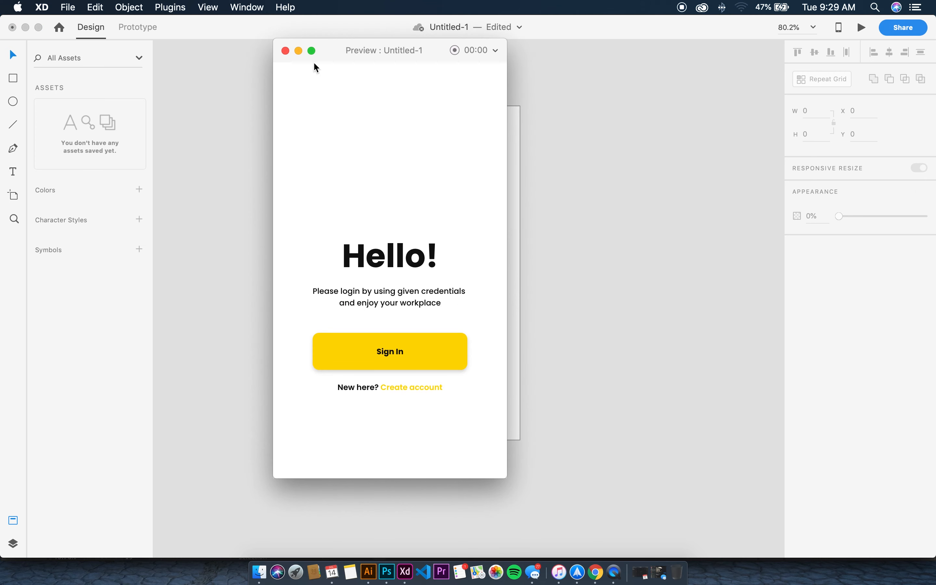
pyautogui.click(285, 51)
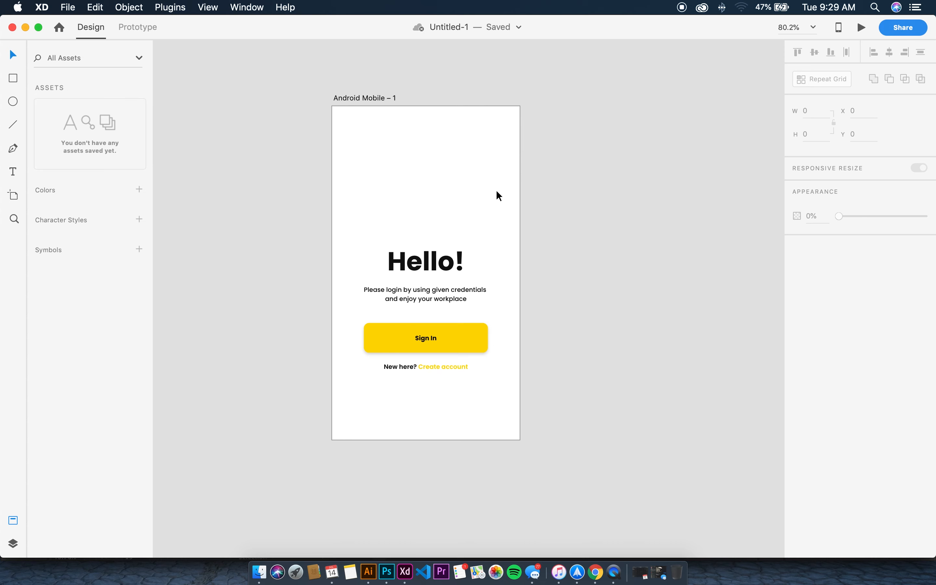
pyautogui.click(474, 336)
pyautogui.click(857, 31)
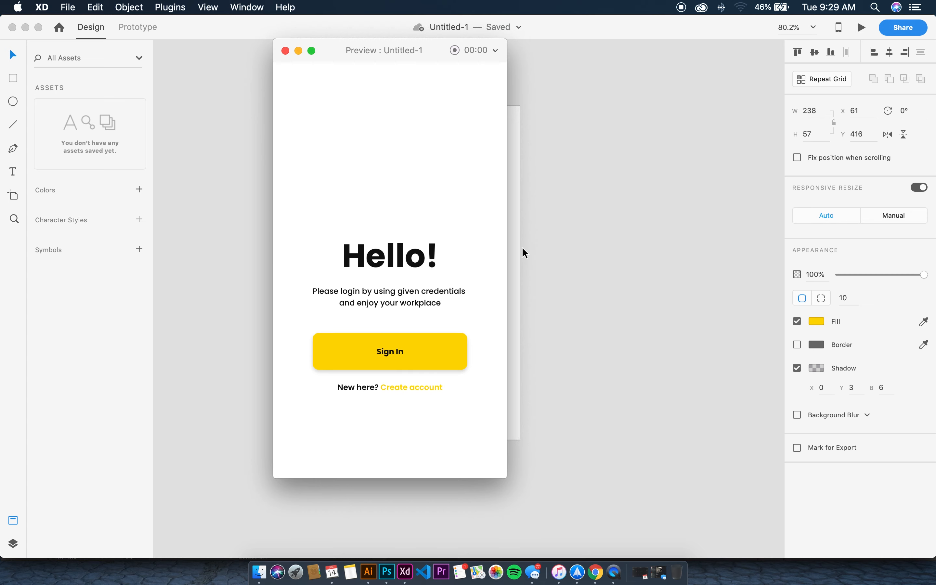
# Alt-drag Android Mobile – 1 rightward to create Android Mobile – 2, then zoom in on it
pyautogui.click(285, 51)
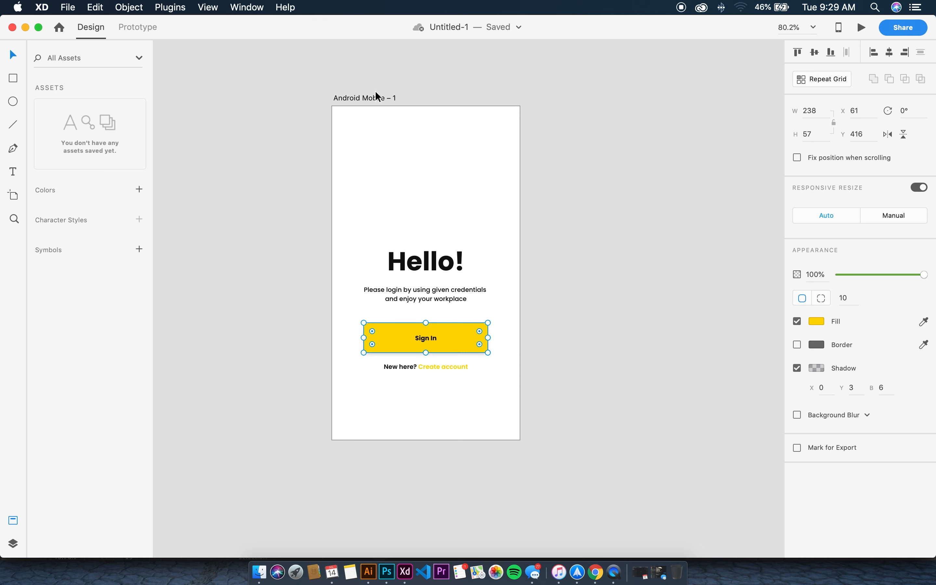
pyautogui.click(375, 92)
pyautogui.click(376, 97)
pyautogui.hscroll(6, 414, 97)
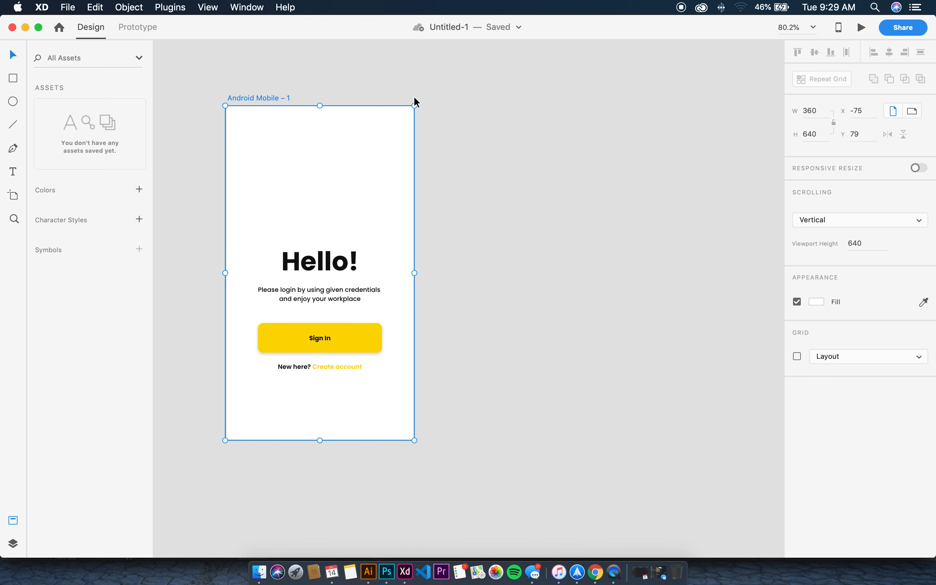
pyautogui.click(414, 97)
pyautogui.click(235, 97)
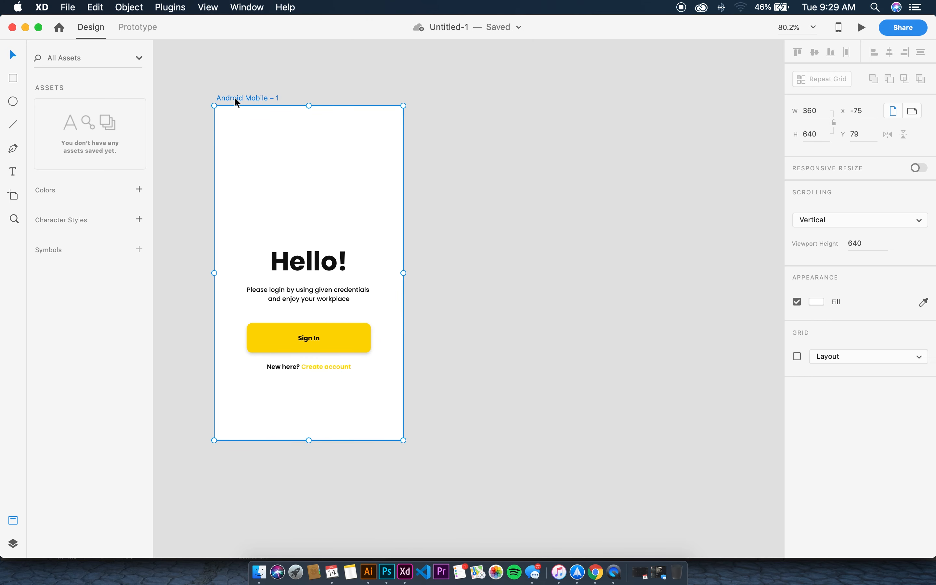
pyautogui.moveTo(234, 97); pyautogui.dragTo(438, 100)
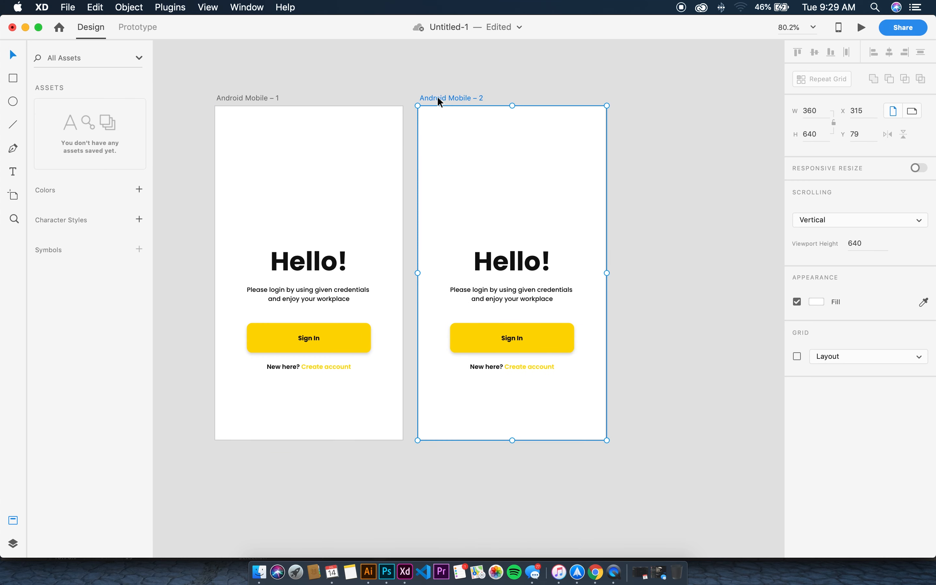
pyautogui.click(562, 103)
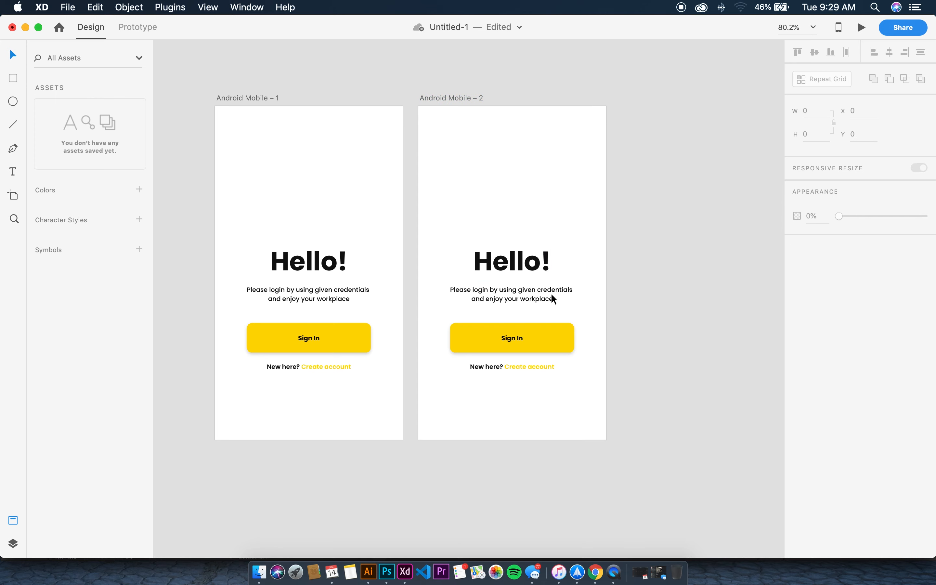
pyautogui.press('super+equal')
pyautogui.press('super+equal')
pyautogui.press('super+equal')
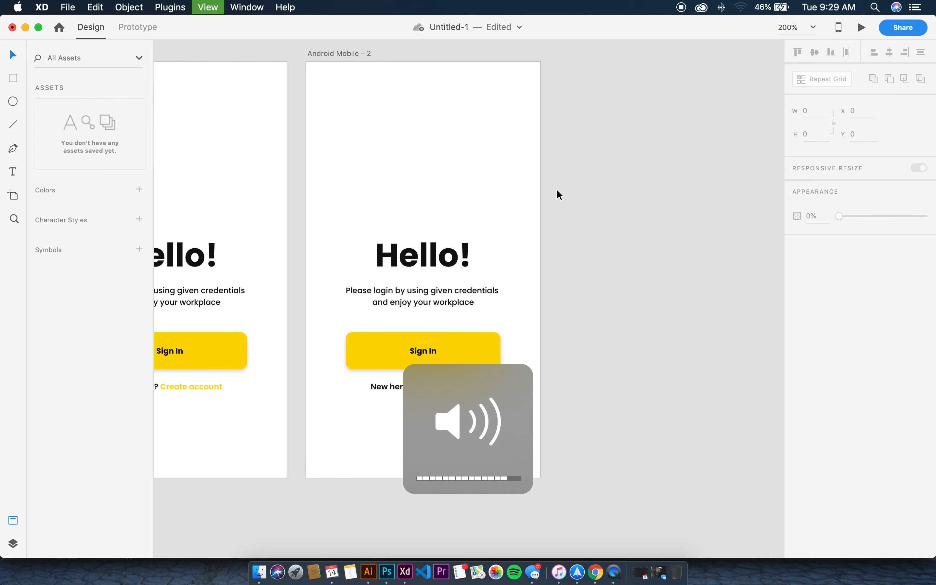
pyautogui.scroll(-4, 557, 190)
pyautogui.hscroll(2, 557, 195)
pyautogui.scroll(2, 557, 195)
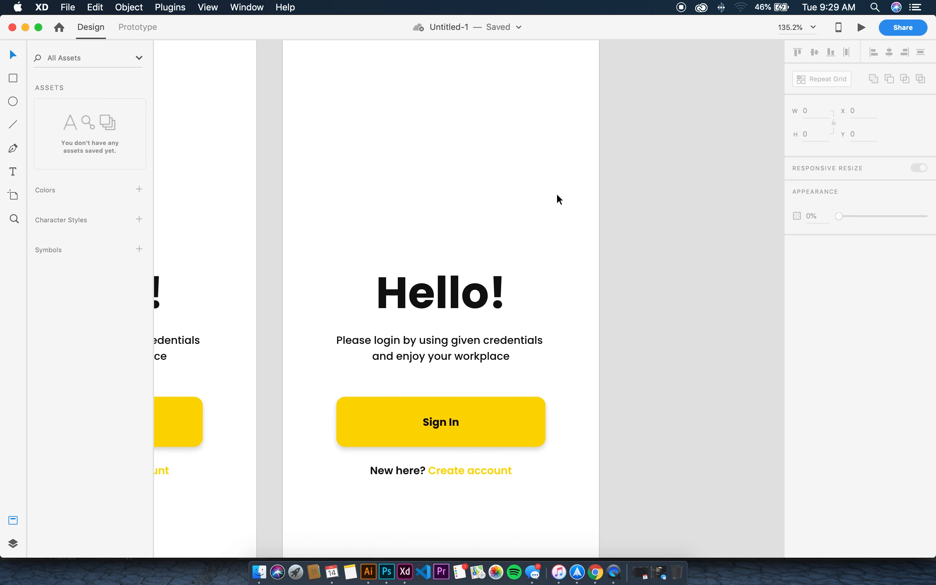
pyautogui.scroll(-3, 557, 195)
pyautogui.scroll(1, 558, 196)
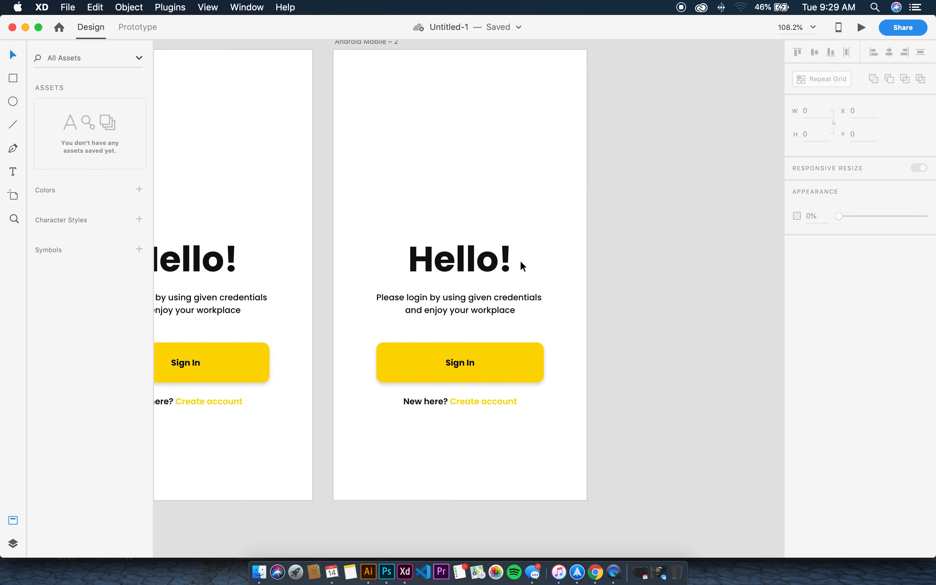
# Delete the Hello! heading from the second artboard
pyautogui.click(466, 252)
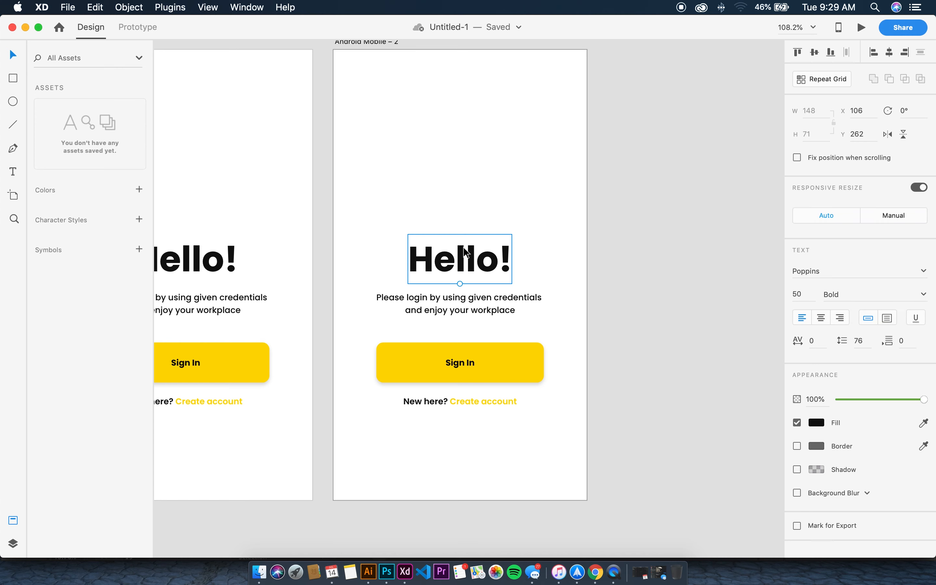
pyautogui.press('Delete')
pyautogui.rightClick(540, 428)
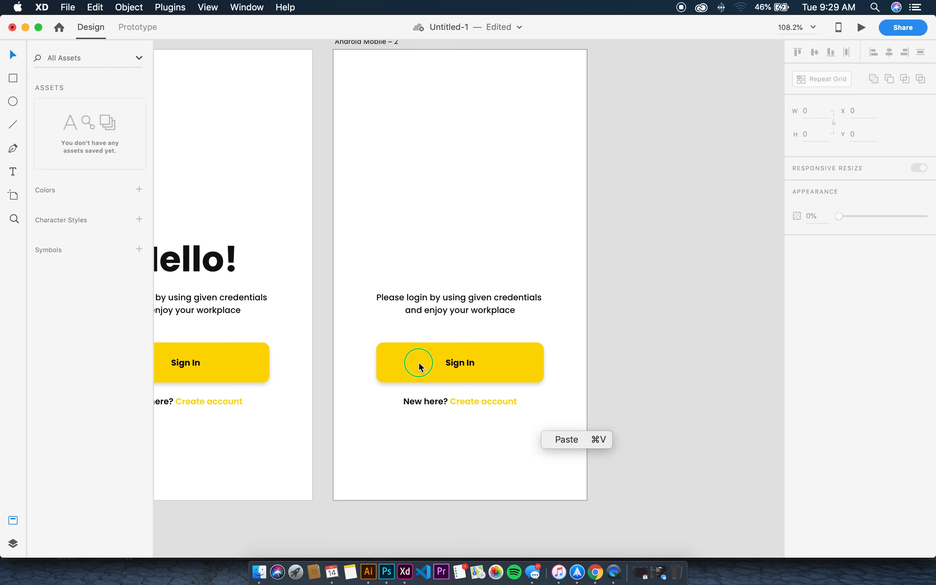
pyautogui.click(640, 357)
# Save the button's yellow #FFD803 and the label's black #0F0F0F as document colours
pyautogui.click(419, 370)
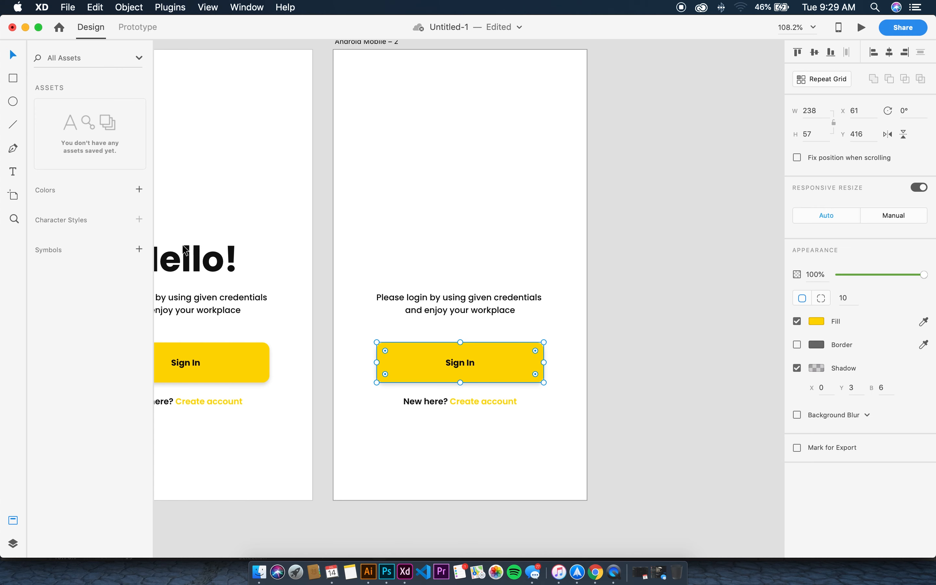
pyautogui.click(139, 189)
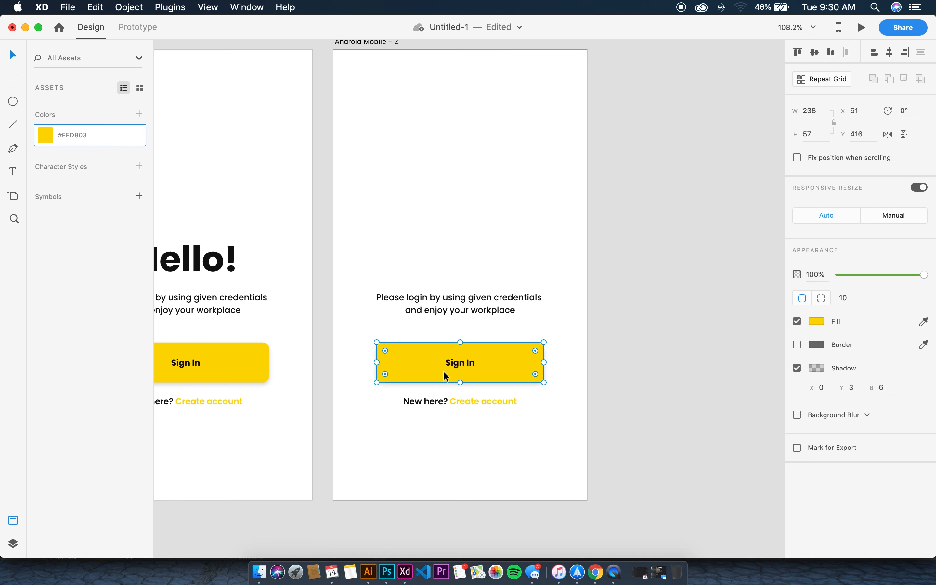
pyautogui.click(458, 363)
pyautogui.click(138, 116)
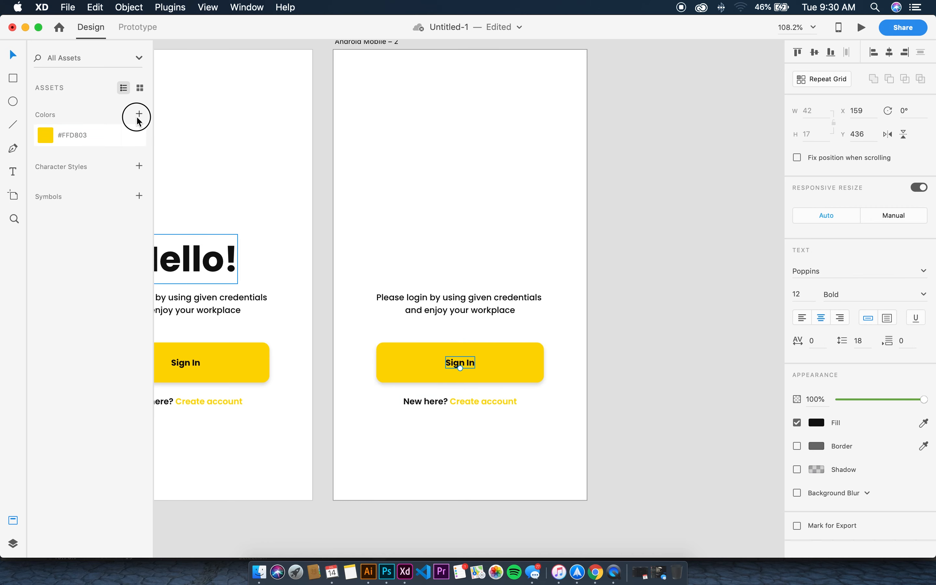
pyautogui.click(486, 278)
pyautogui.click(461, 297)
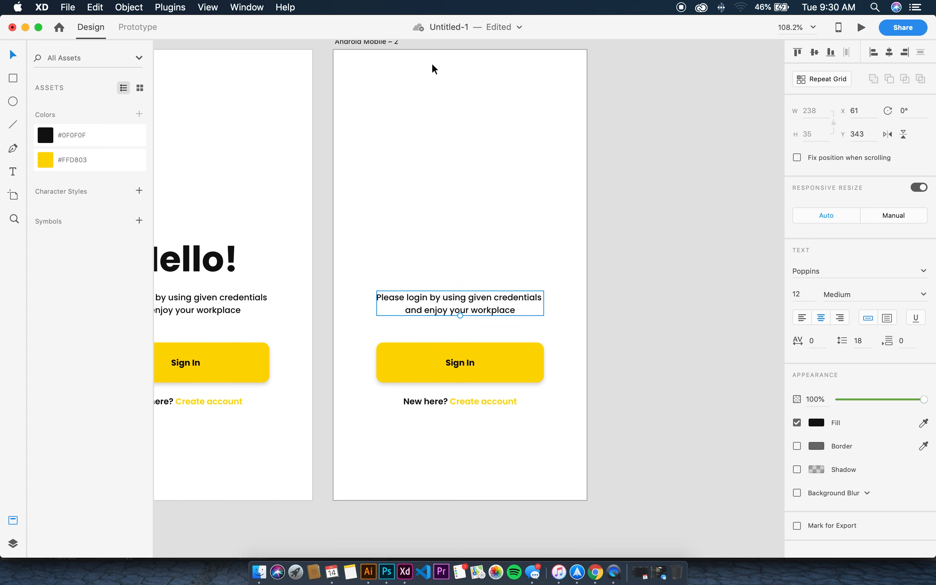
# Move the paragraph to the top and turn it into a SemiBold 'Account' title
pyautogui.moveTo(464, 301); pyautogui.dragTo(469, 71)
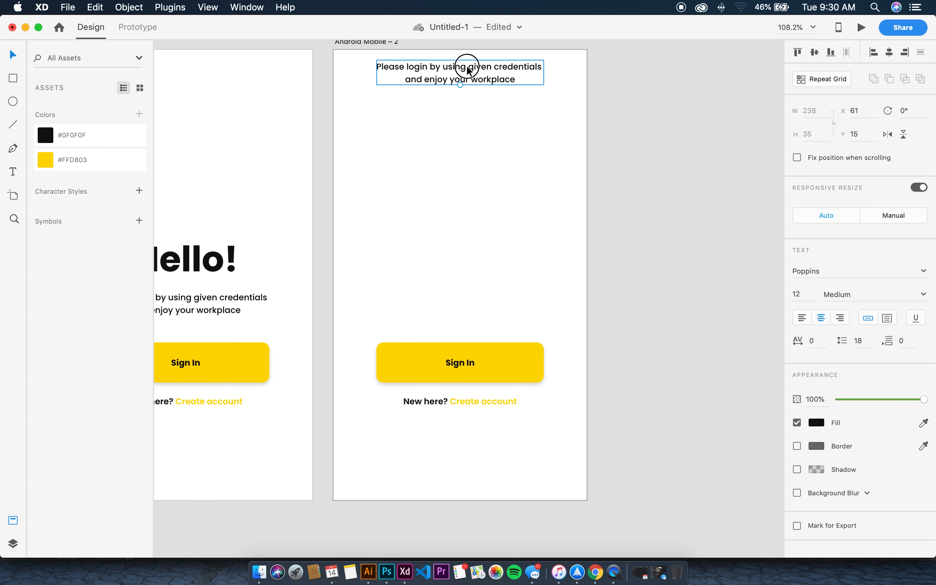
pyautogui.doubleClick(469, 71)
pyautogui.write('Account')
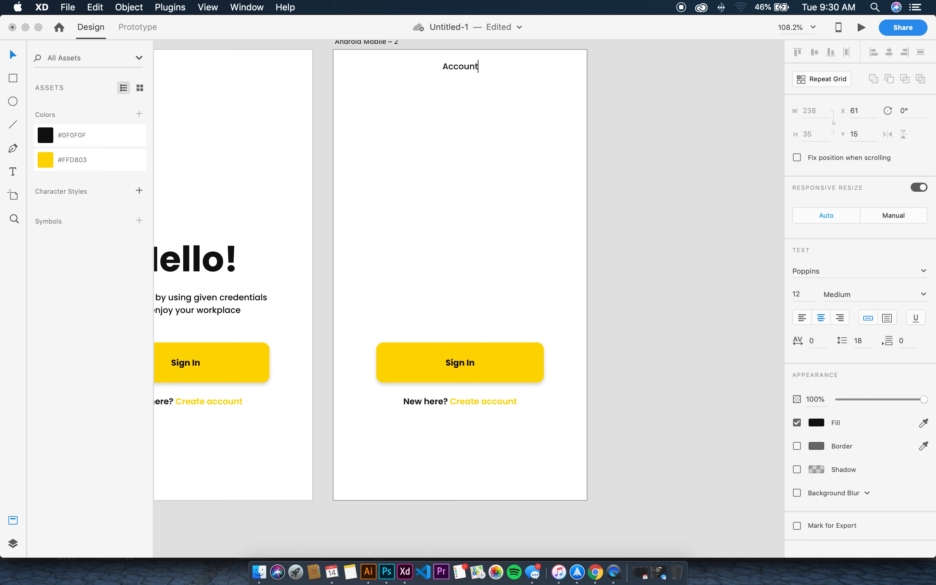
pyautogui.press('Escape')
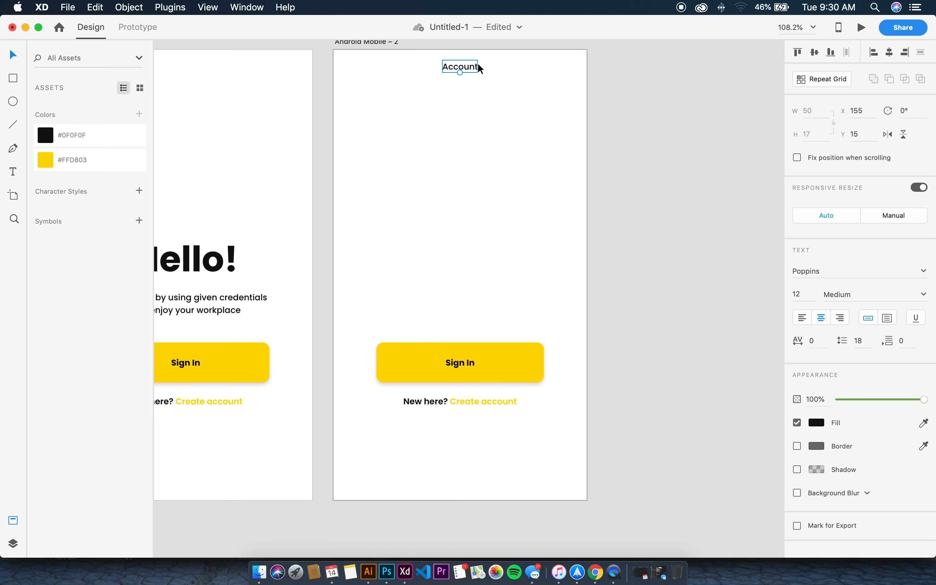
pyautogui.doubleClick(478, 68)
pyautogui.click(911, 296)
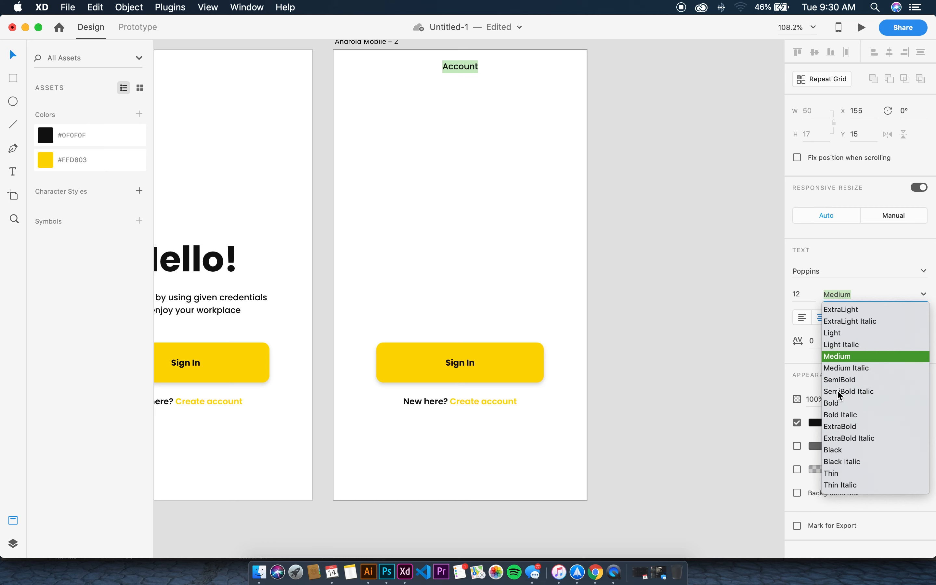
pyautogui.click(847, 379)
pyautogui.click(480, 334)
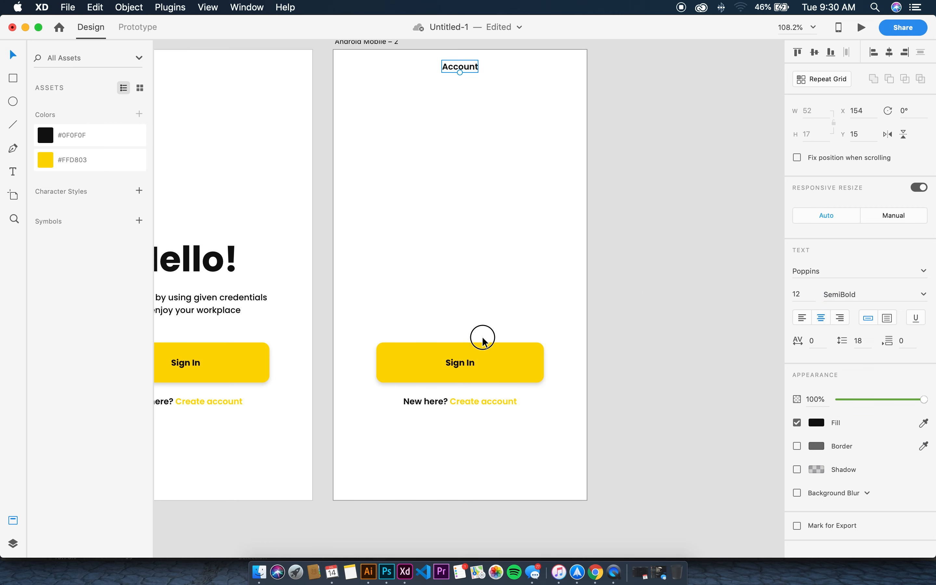
# Delete the Sign In button and the Create account line together
pyautogui.scroll(-1, 388, 305)
pyautogui.moveTo(395, 300); pyautogui.dragTo(488, 413)
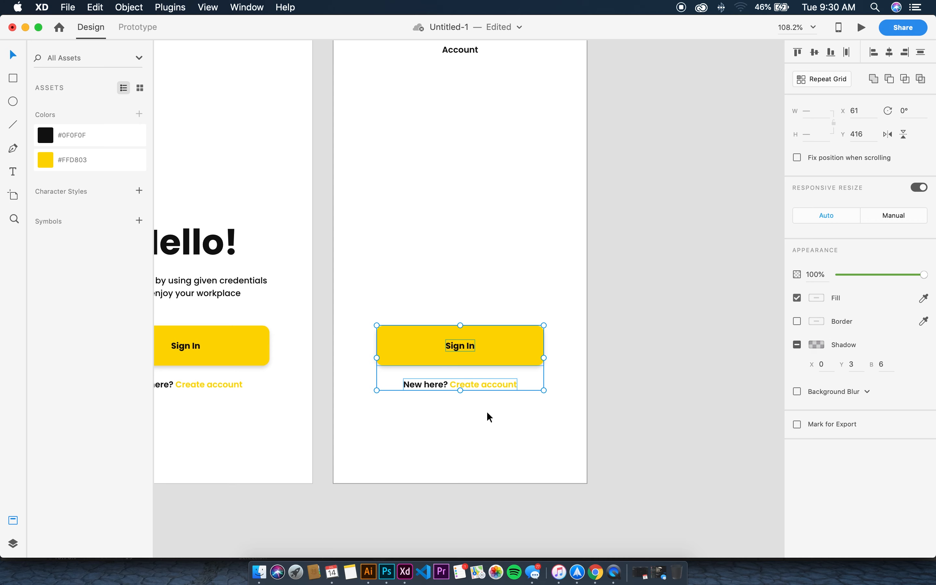
pyautogui.press('Delete')
pyautogui.scroll(3, 452, 306)
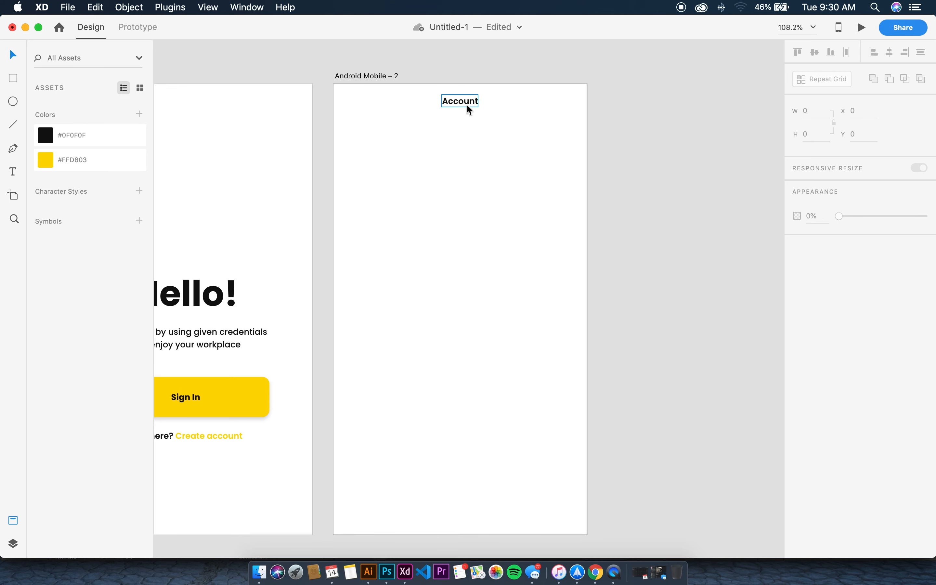
# Copy the Account title down and retype it as a left-aligned 'Good Morning,' greeting with the user's name
pyautogui.click(467, 104)
pyautogui.scroll(1, 468, 104)
pyautogui.moveTo(468, 103); pyautogui.dragTo(385, 136)
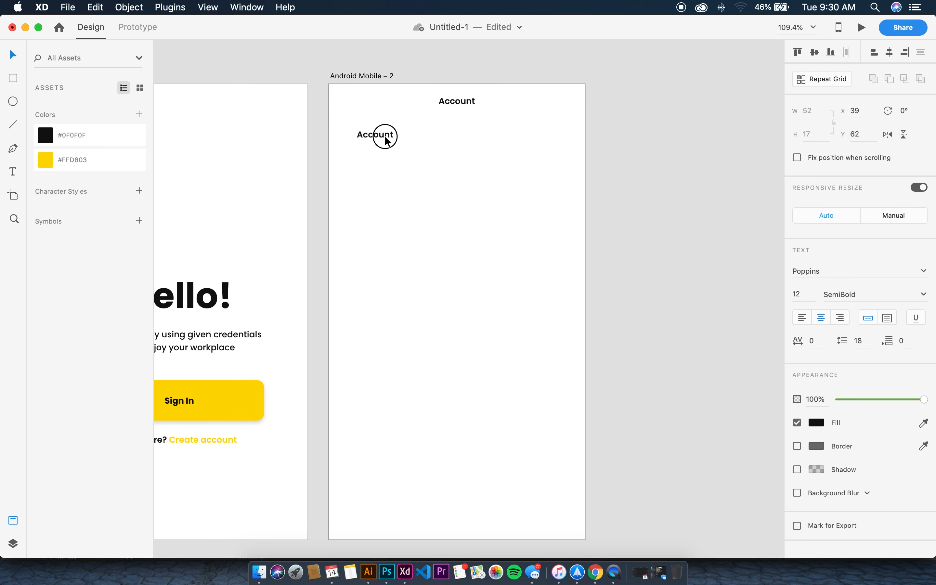
pyautogui.doubleClick(386, 137)
pyautogui.write('Good')
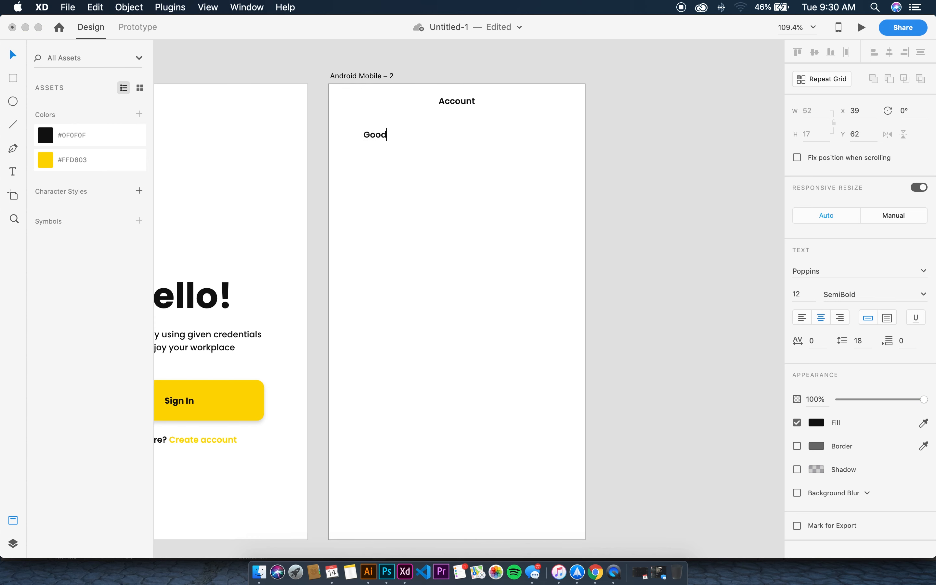
pyautogui.write(' Morning, ')
pyautogui.write('Jan')
pyautogui.press('BackSpace')
pyautogui.write('ane')
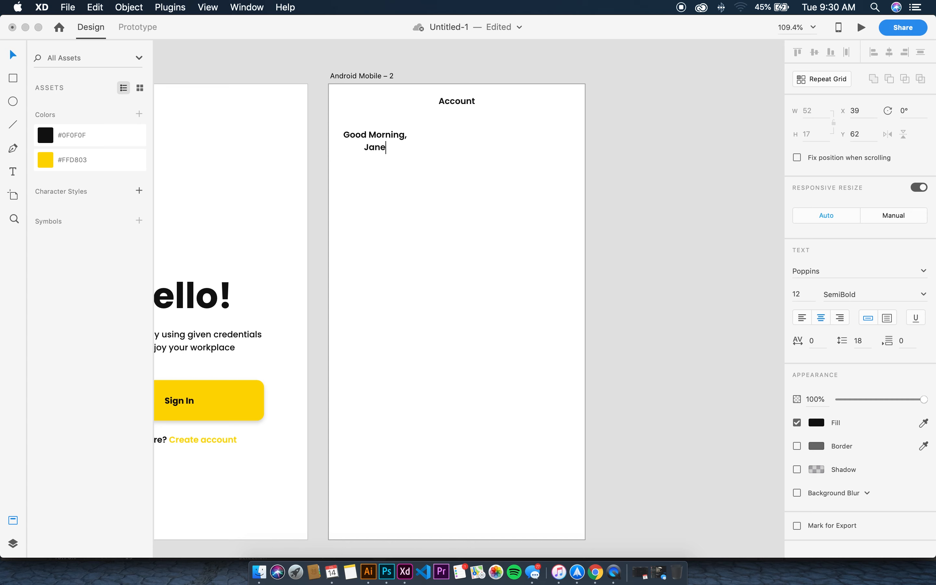
pyautogui.press('super+a')
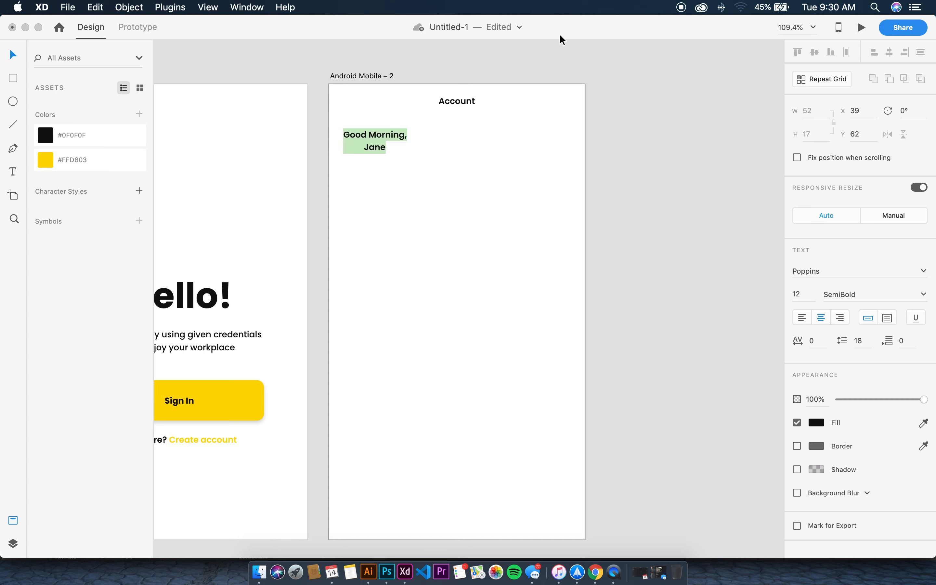
pyautogui.click(802, 318)
pyautogui.press('Escape')
# Set the greeting to font size 18 and position it under the Account title
pyautogui.click(367, 135)
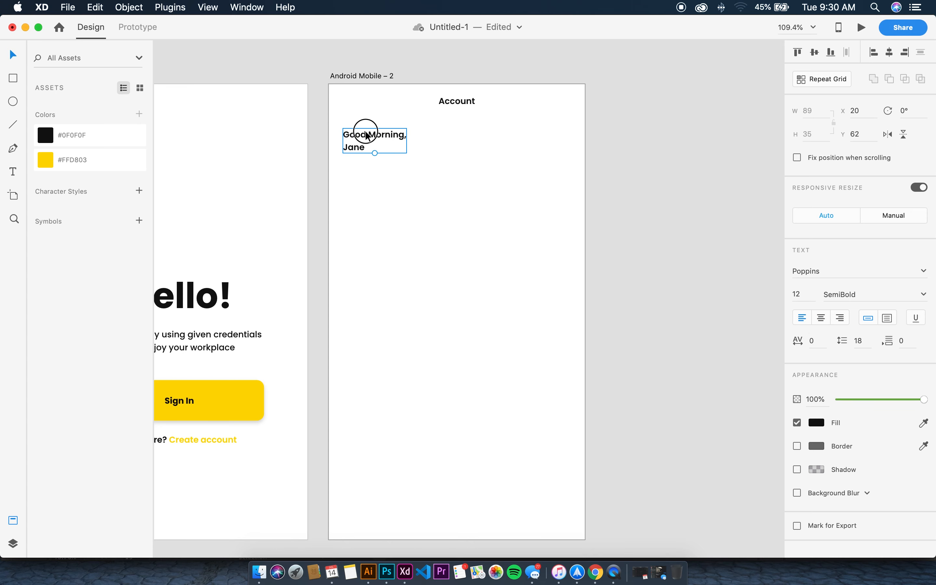
pyautogui.moveTo(367, 135); pyautogui.dragTo(388, 148)
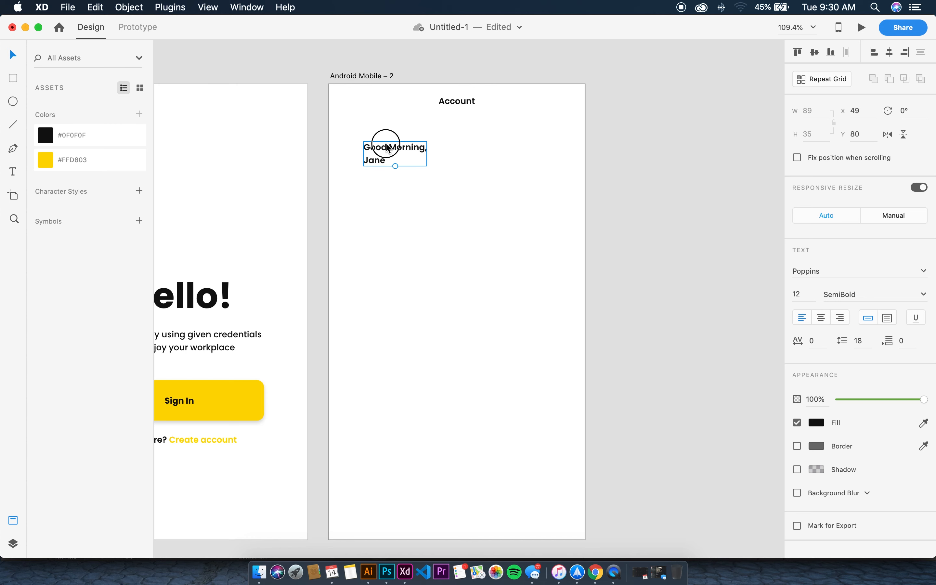
pyautogui.click(804, 295)
pyautogui.write('21')
pyautogui.press('Return')
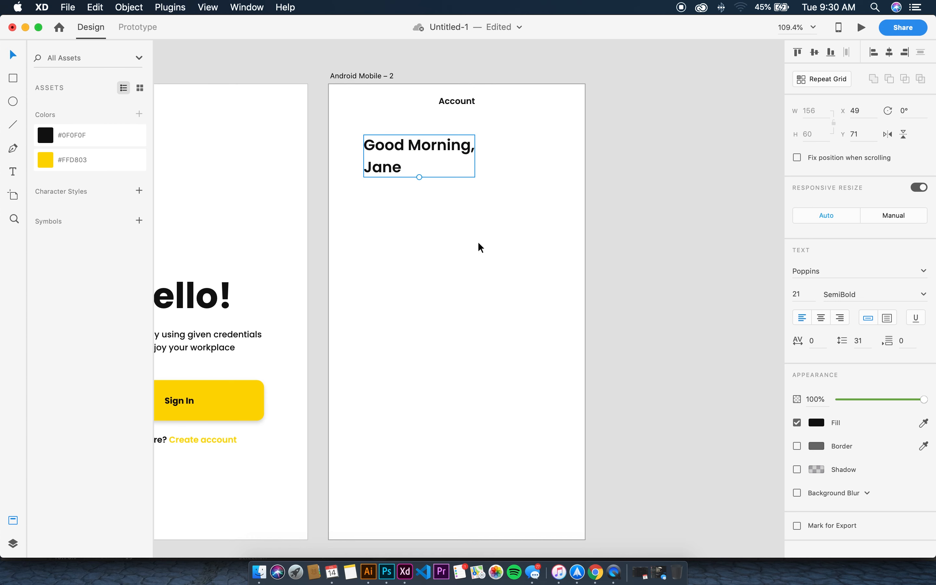
pyautogui.click(401, 148)
pyautogui.moveTo(401, 148); pyautogui.dragTo(398, 143)
pyautogui.click(805, 294)
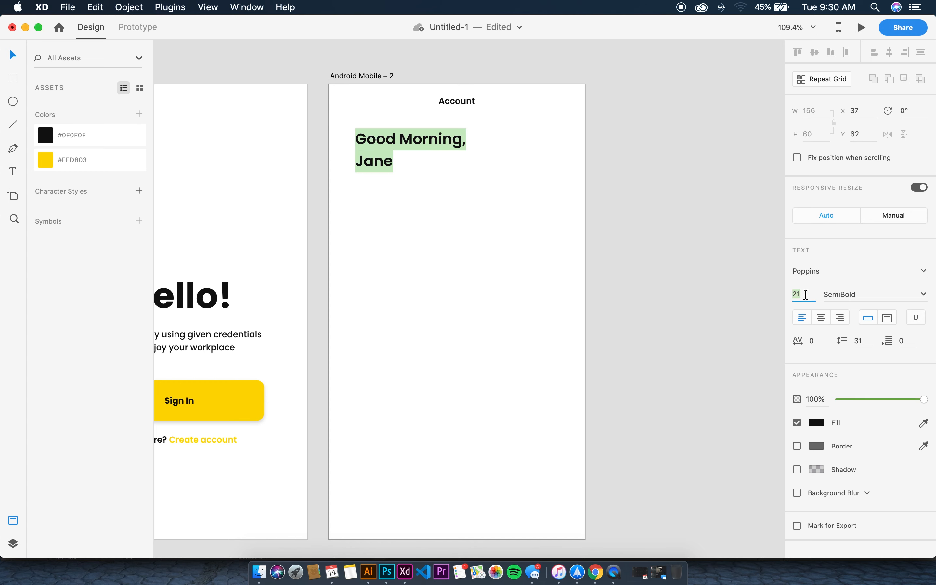
pyautogui.write('18')
pyautogui.press('Return')
pyautogui.press('Escape')
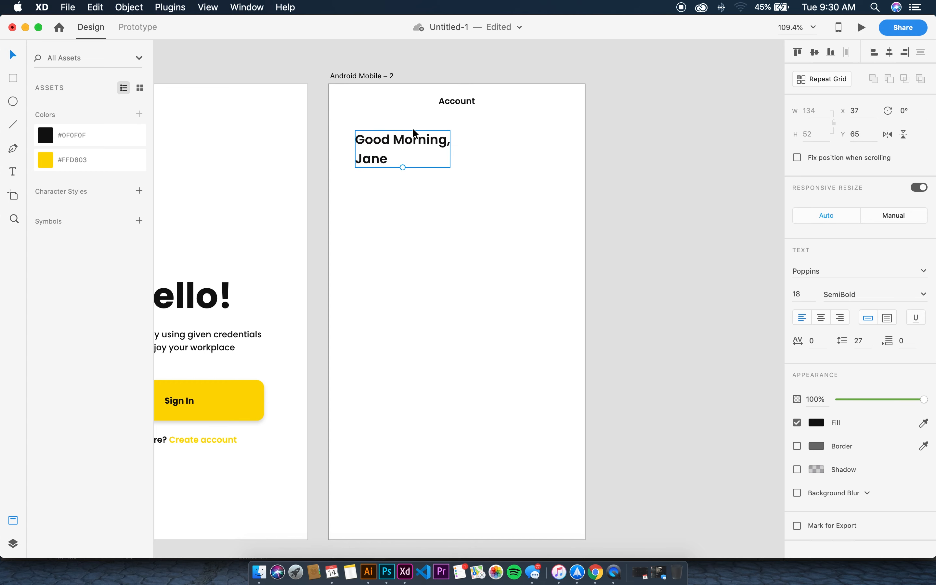
# Make the 'Good Morning,' line Medium, then copy the Account title below the greeting
pyautogui.doubleClick(413, 135)
pyautogui.doubleClick(419, 140)
pyautogui.click(376, 140)
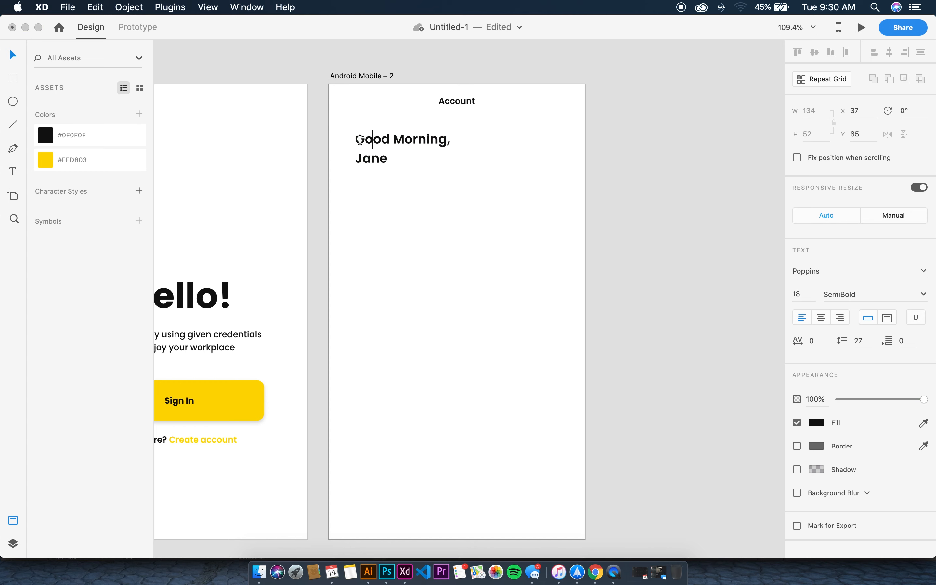
pyautogui.moveTo(355, 140); pyautogui.dragTo(451, 138)
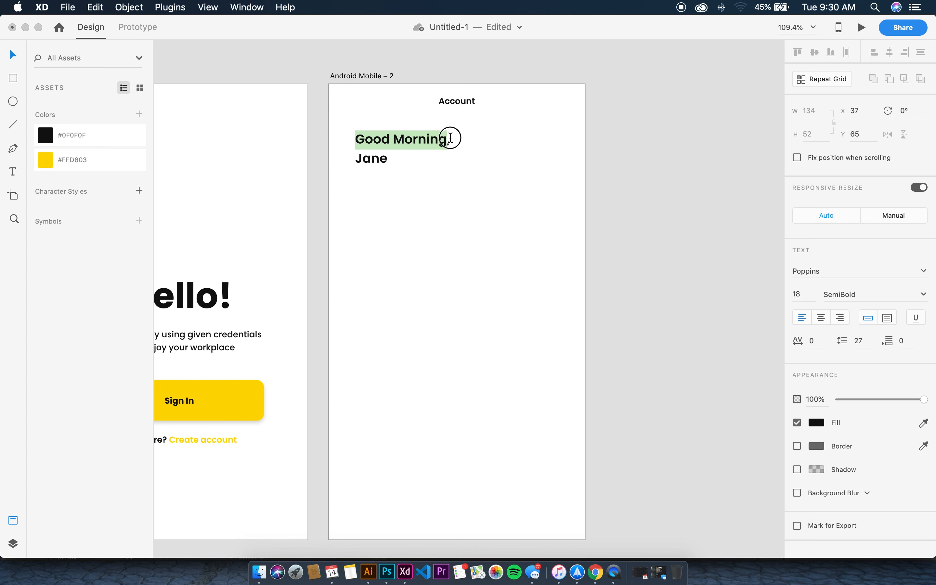
pyautogui.click(932, 296)
pyautogui.click(849, 357)
pyautogui.press('Escape')
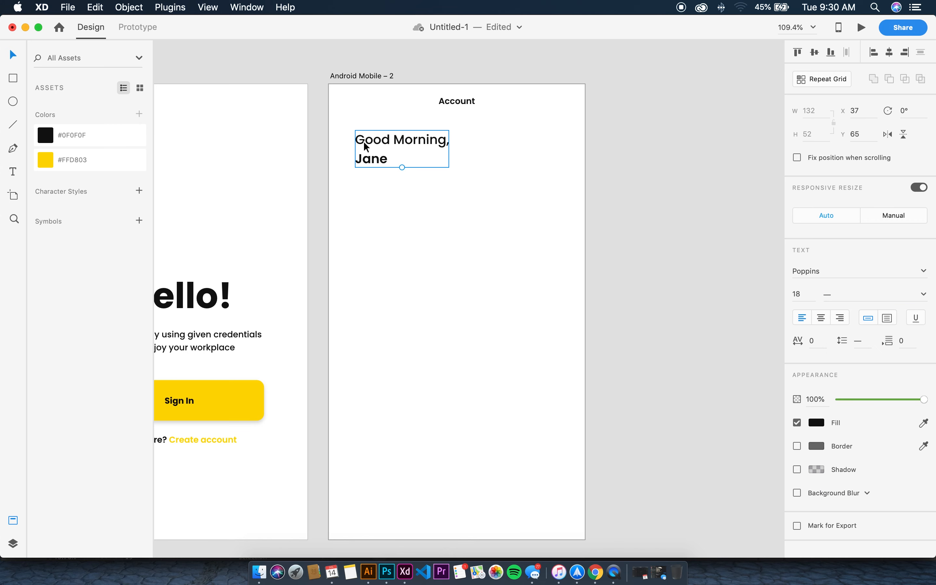
pyautogui.click(466, 103)
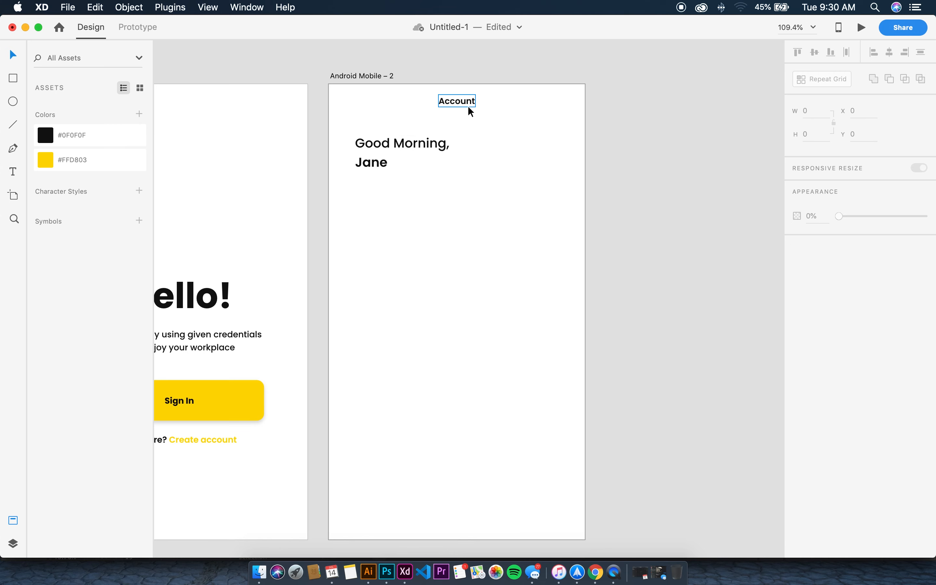
pyautogui.moveTo(469, 107); pyautogui.dragTo(387, 192)
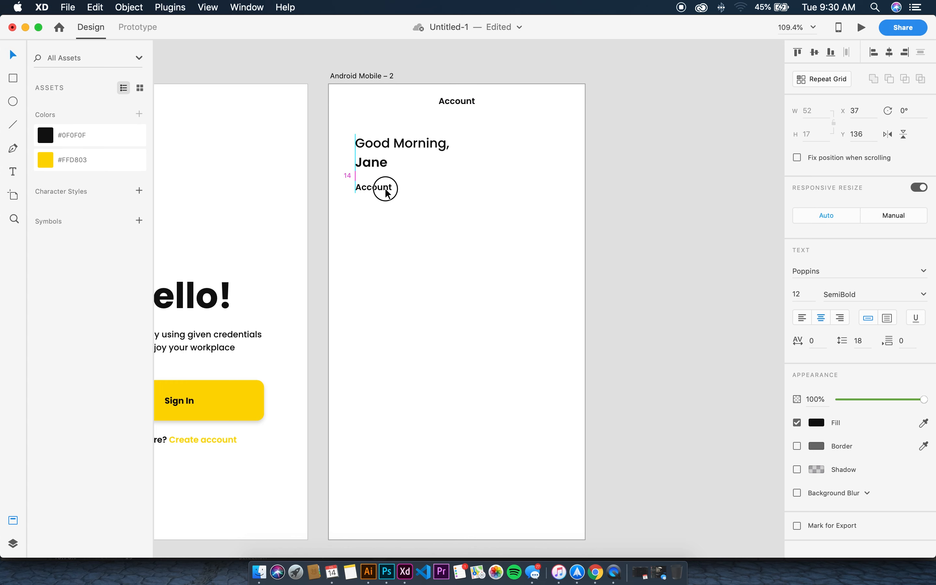
# Retype the copied title as 'CURRENT BALANCE' and align it with the greeting's left edge
pyautogui.doubleClick(387, 193)
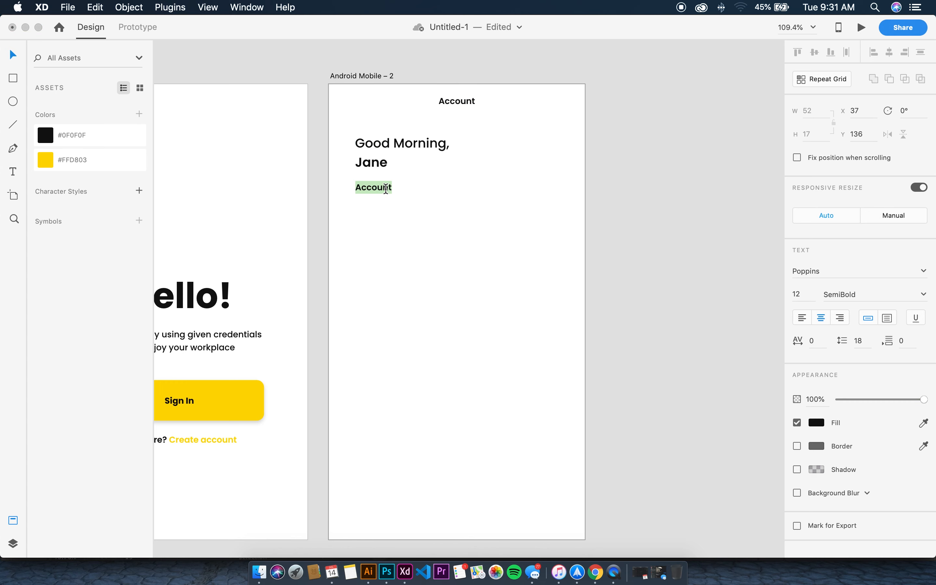
pyautogui.write('CUT')
pyautogui.press('BackSpace')
pyautogui.write('RRENT BALA')
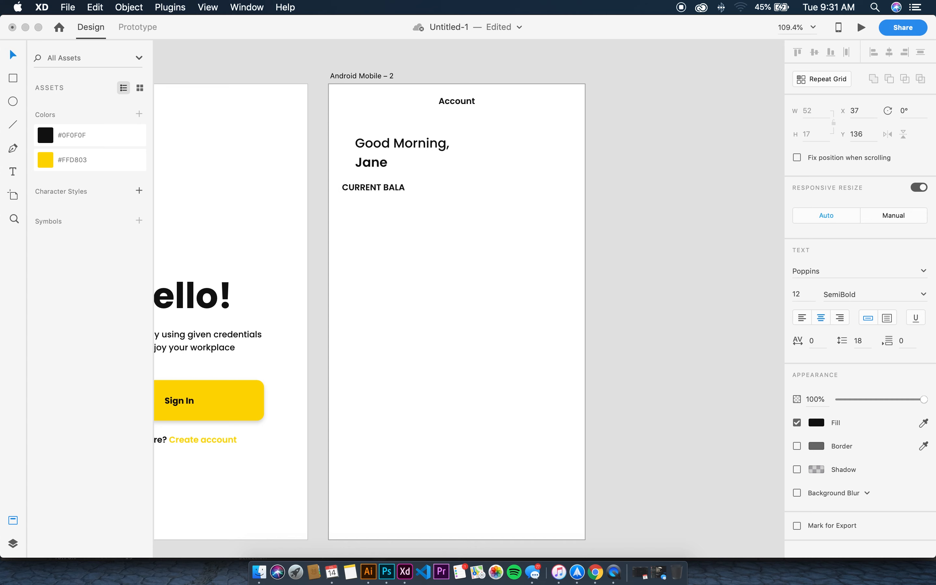
pyautogui.write('MNCE')
pyautogui.press('BackSpace')
pyautogui.press('BackSpace')
pyautogui.write('NCE')
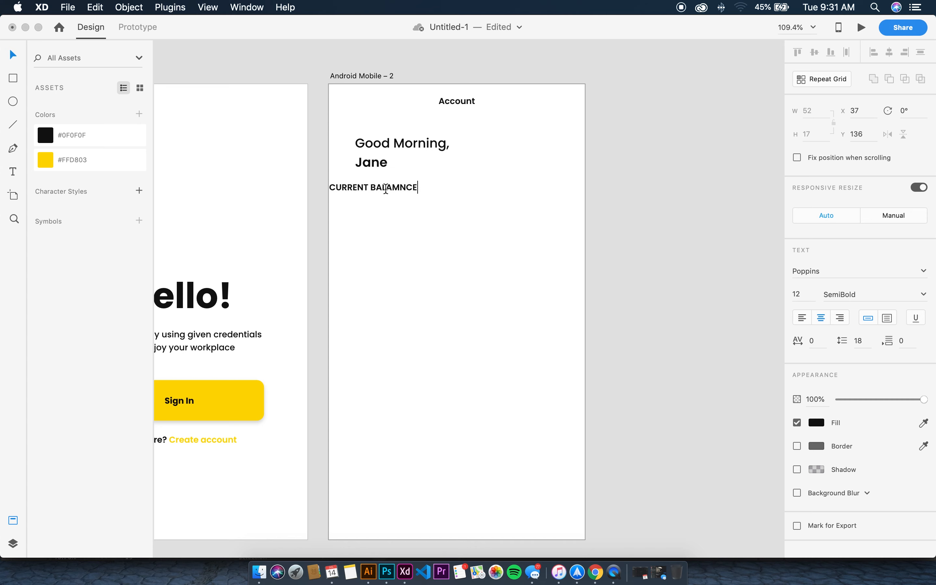
pyautogui.press('BackSpace')
pyautogui.press('BackSpace')
pyautogui.press('BackSpace')
pyautogui.press('BackSpace')
pyautogui.press('BackSpace')
pyautogui.write('ANCE')
pyautogui.press('Escape')
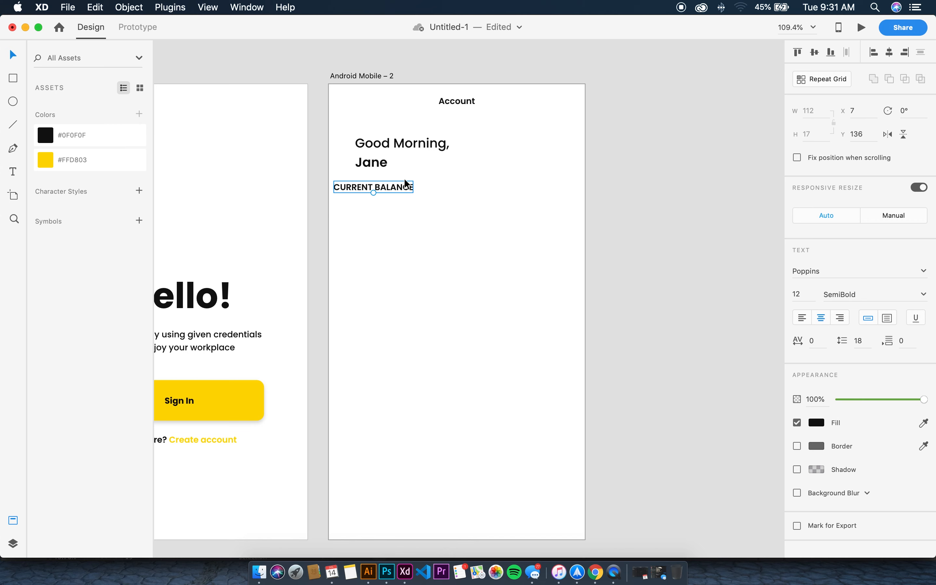
pyautogui.moveTo(406, 184); pyautogui.dragTo(412, 189)
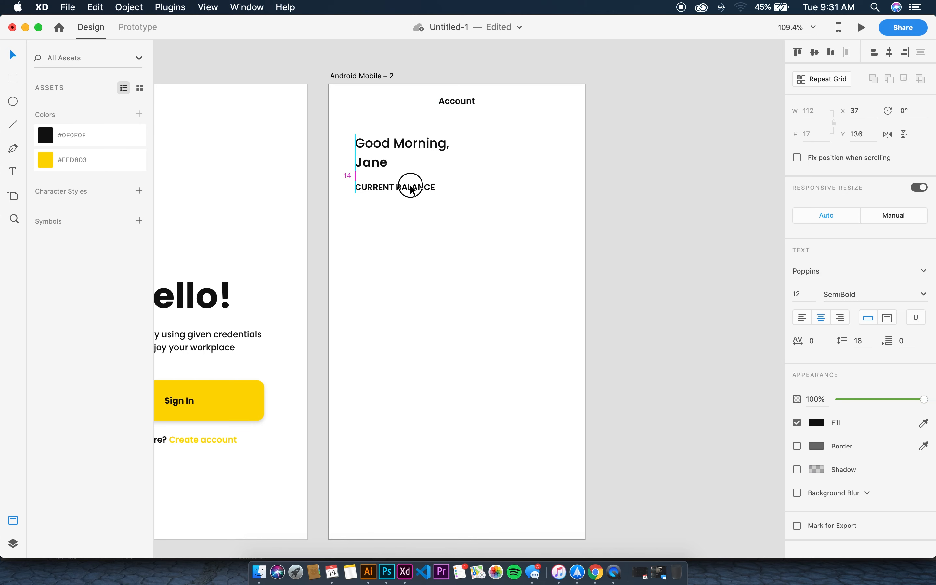
# Set the CURRENT BALANCE label to font size 8 with a grey #ADABAB fill
pyautogui.doubleClick(410, 186)
pyautogui.click(799, 290)
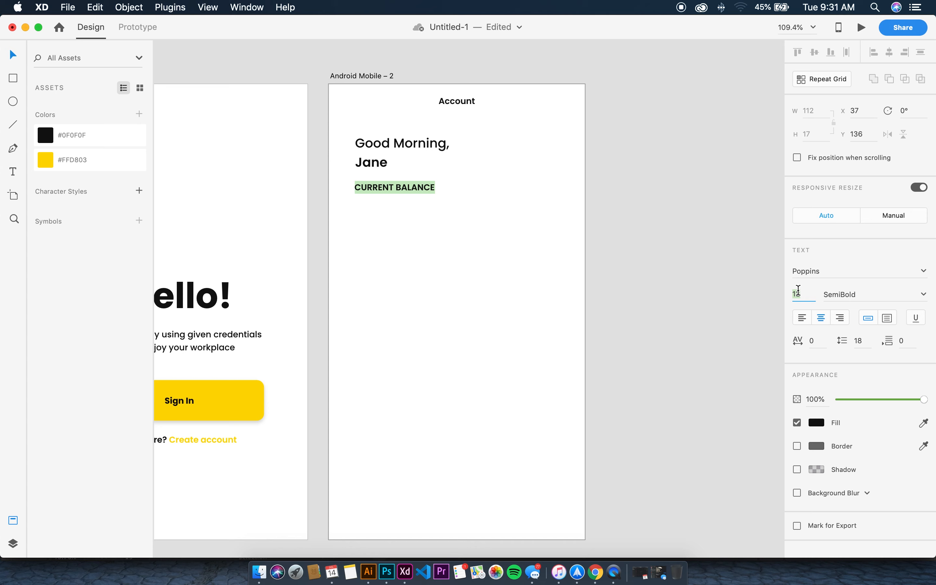
pyautogui.write('8')
pyautogui.press('Return')
pyautogui.press('Escape')
pyautogui.moveTo(421, 185); pyautogui.dragTo(394, 185)
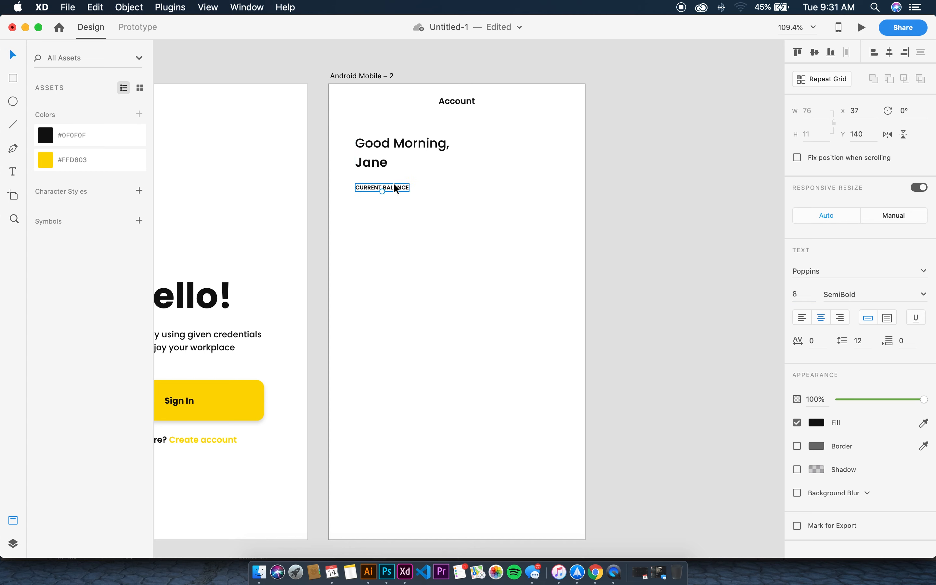
pyautogui.click(817, 423)
pyautogui.moveTo(671, 367); pyautogui.dragTo(662, 394)
pyautogui.click(564, 286)
# Copy the greeting below CURRENT BALANCE and retype it as the balance $2,580,000
pyautogui.click(418, 157)
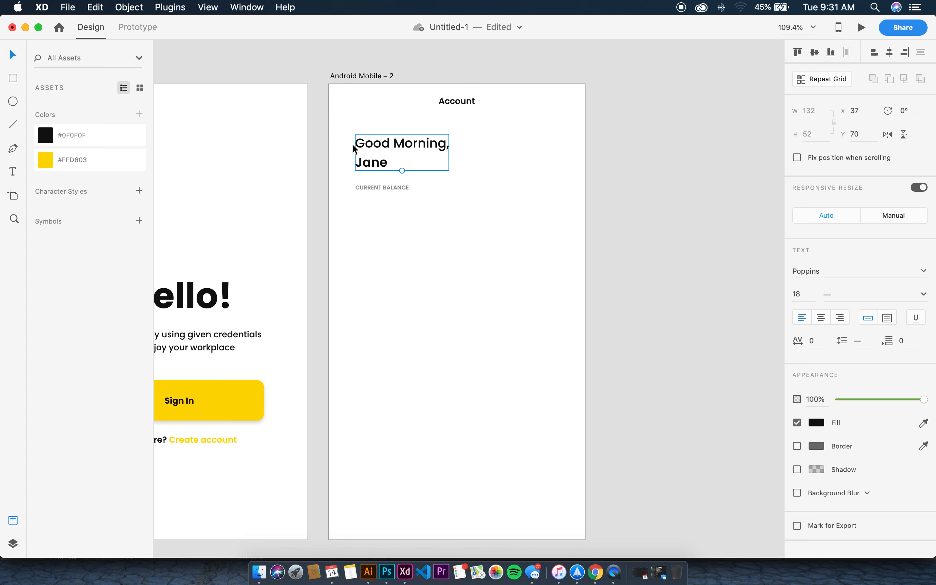
pyautogui.moveTo(403, 146); pyautogui.dragTo(403, 211)
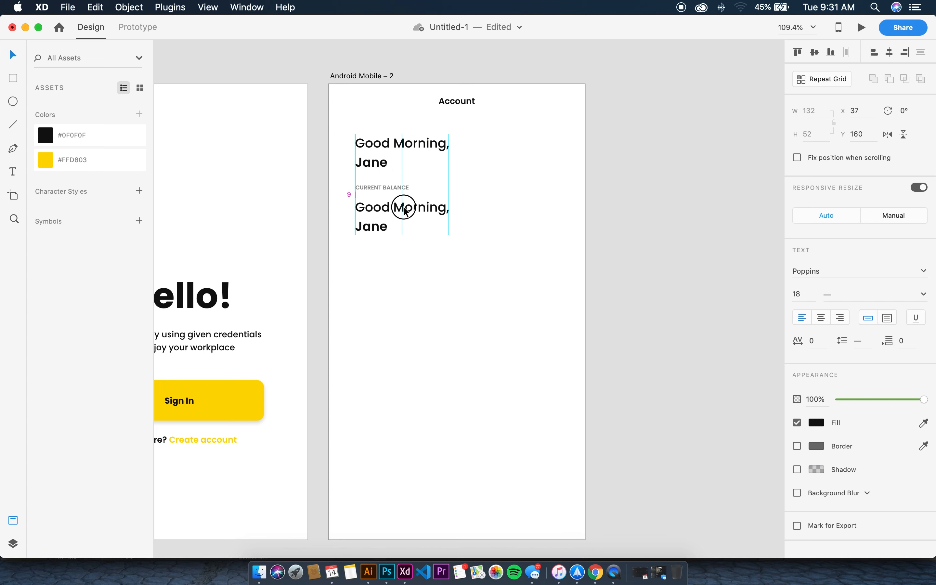
pyautogui.doubleClick(418, 208)
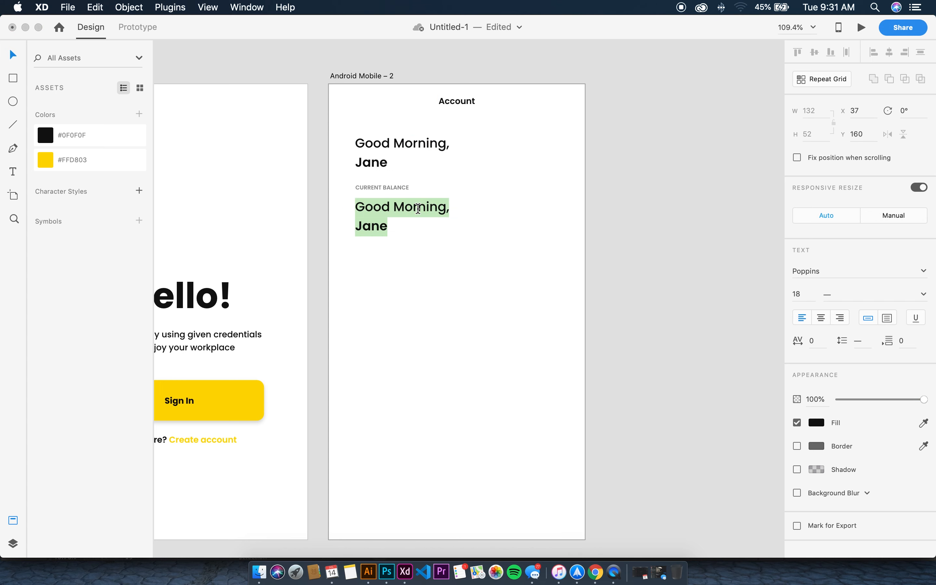
pyautogui.write('2')
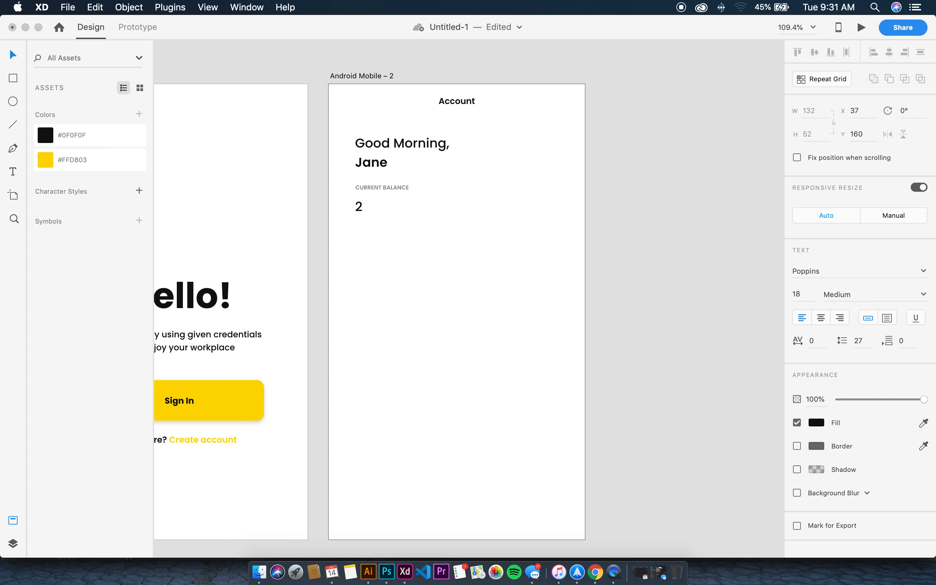
pyautogui.write(',58')
pyautogui.write('0,000')
pyautogui.write('$')
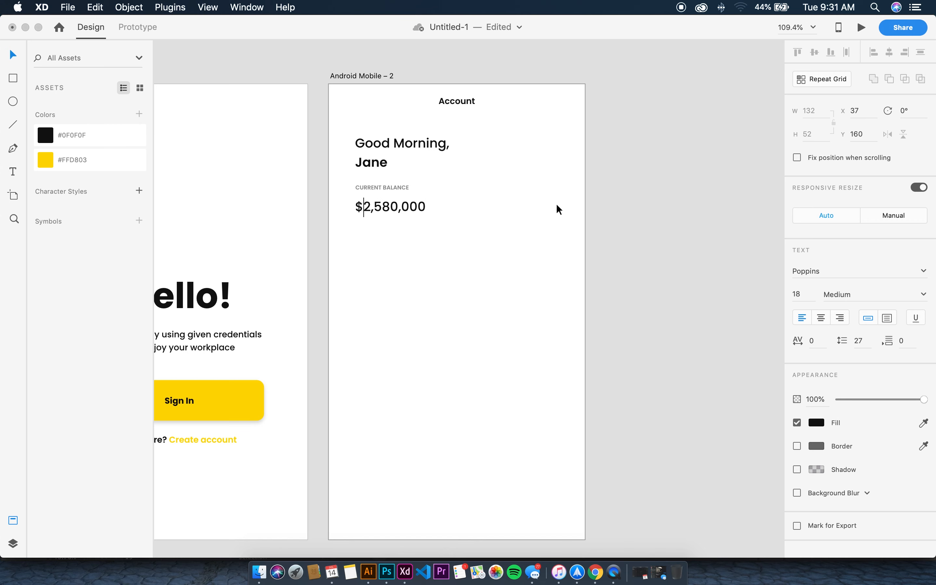
pyautogui.press('Escape')
pyautogui.click(494, 203)
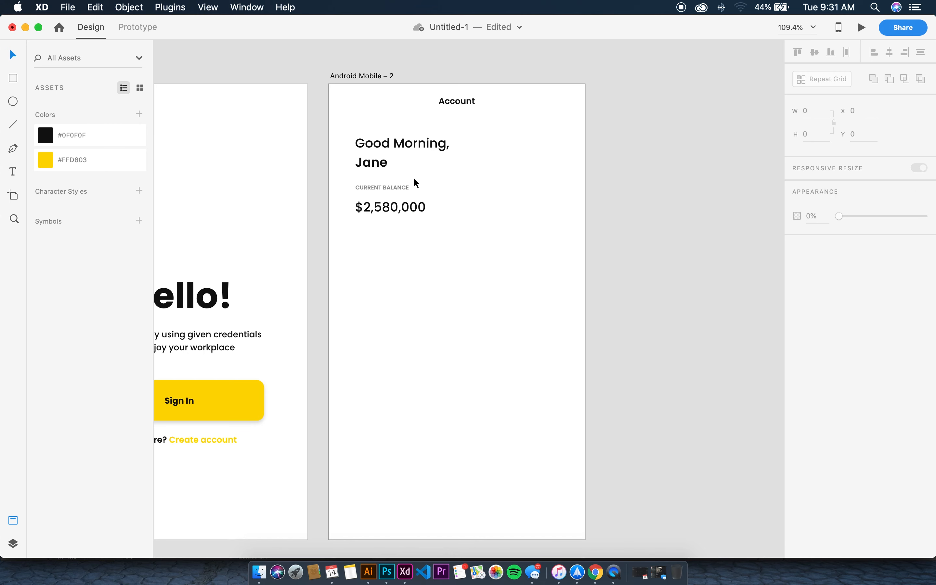
pyautogui.click(384, 162)
pyautogui.click(456, 104)
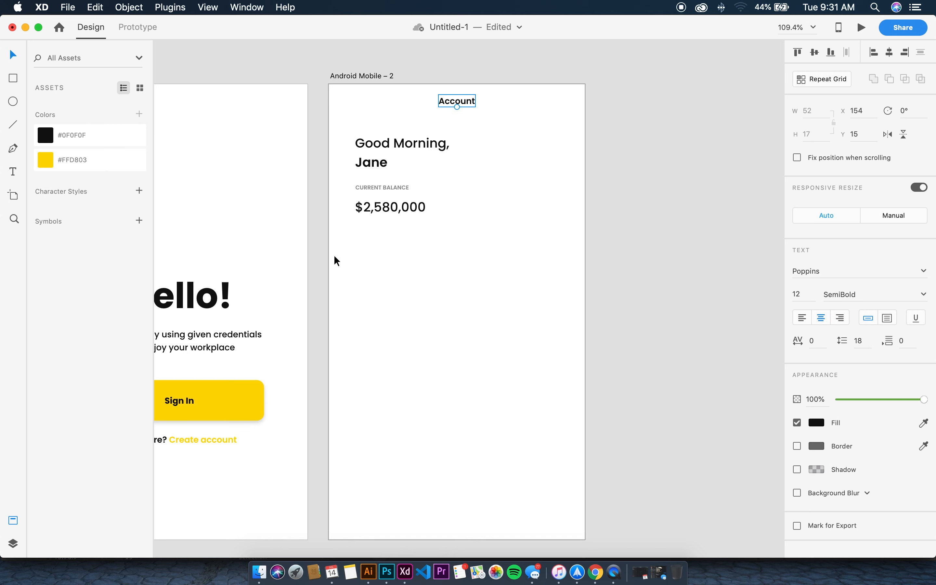
# Duplicate the balance amount below itself and retype the copy as 'Statement'
pyautogui.click(362, 253)
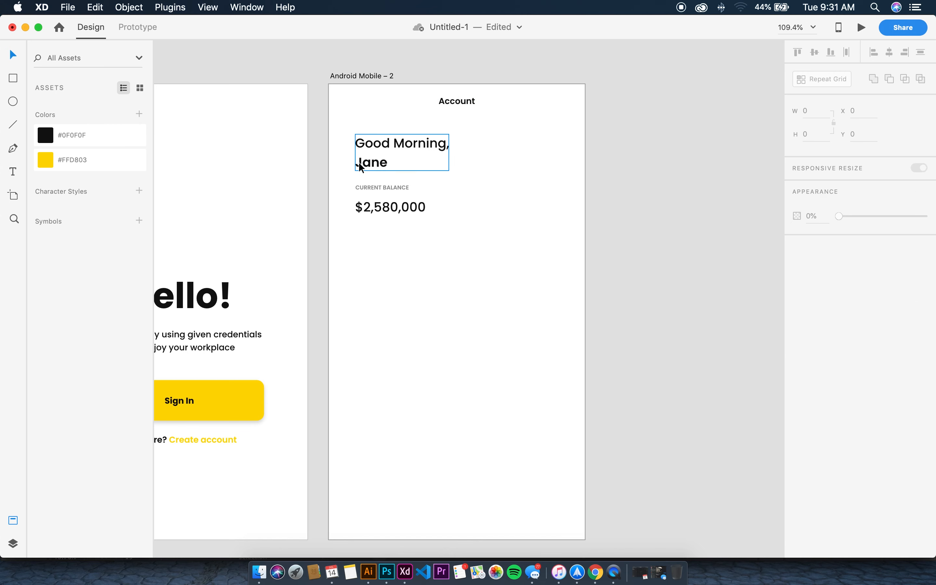
pyautogui.moveTo(371, 166); pyautogui.dragTo(365, 255)
pyautogui.press('Delete')
pyautogui.moveTo(374, 211); pyautogui.dragTo(373, 247)
pyautogui.doubleClick(373, 247)
pyautogui.write('sTAT')
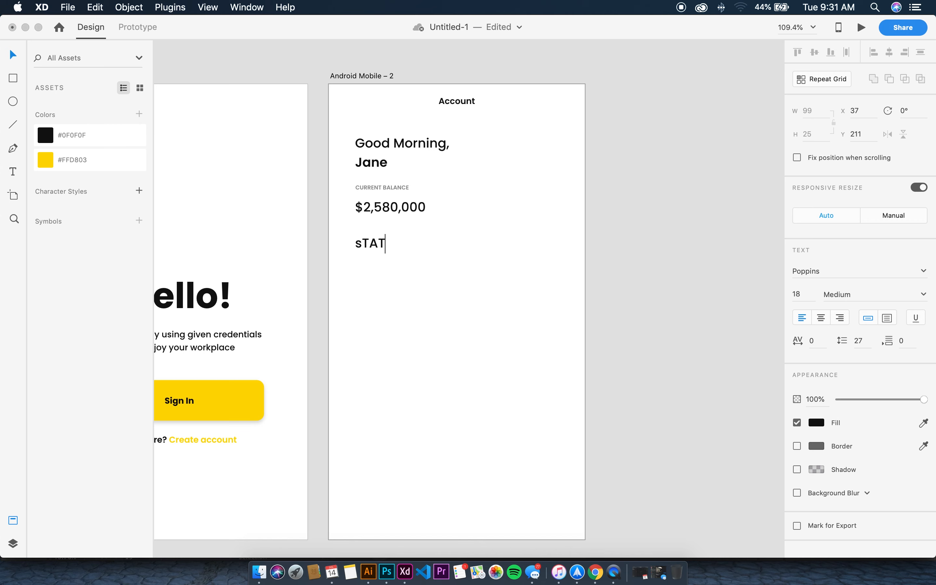
pyautogui.press('BackSpace')
pyautogui.press('BackSpace')
pyautogui.press('BackSpace')
pyautogui.press('BackSpace')
pyautogui.write('Statement')
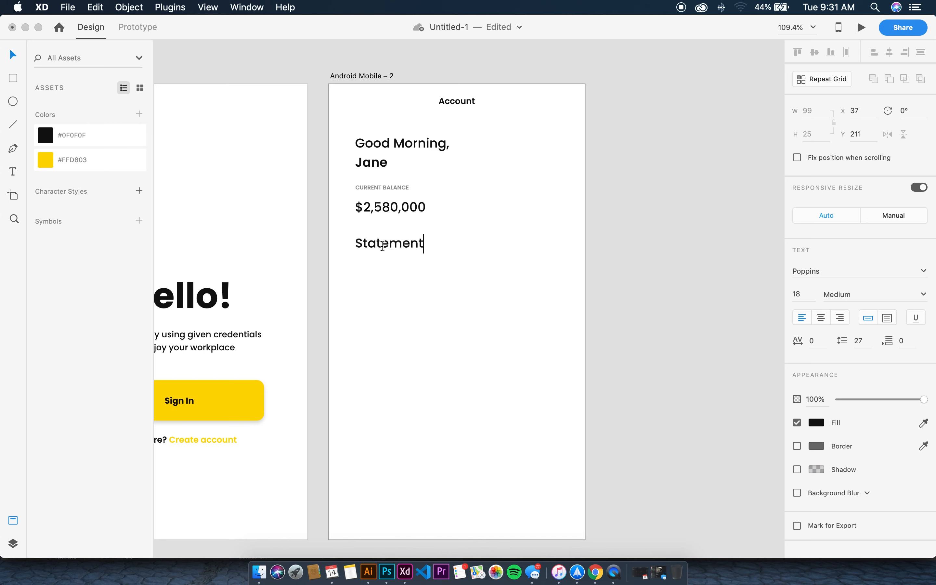
pyautogui.press('Escape')
# Set the Statement label's font size to 10 and nudge it slightly up and left
pyautogui.doubleClick(406, 241)
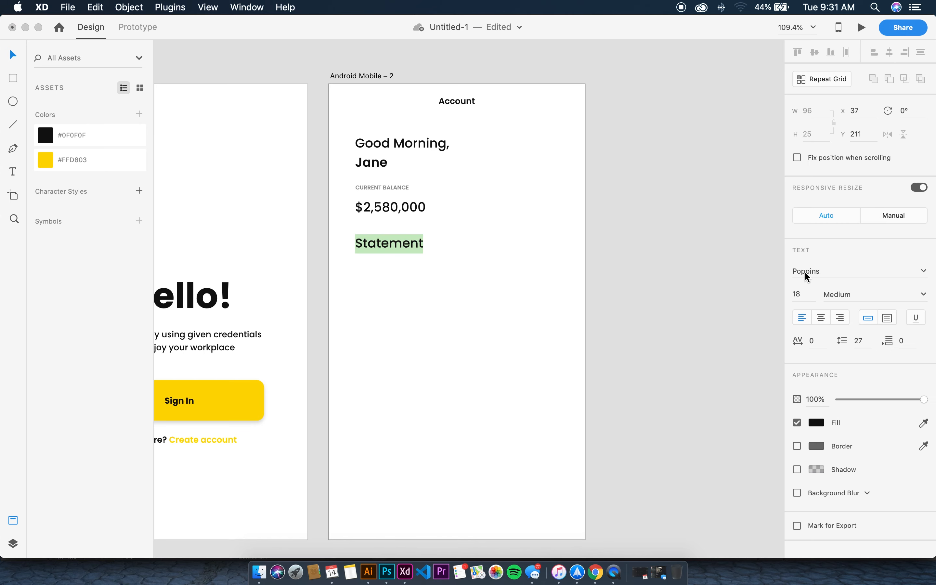
pyautogui.click(798, 294)
pyautogui.write('12')
pyautogui.press('Return')
pyautogui.press('Escape')
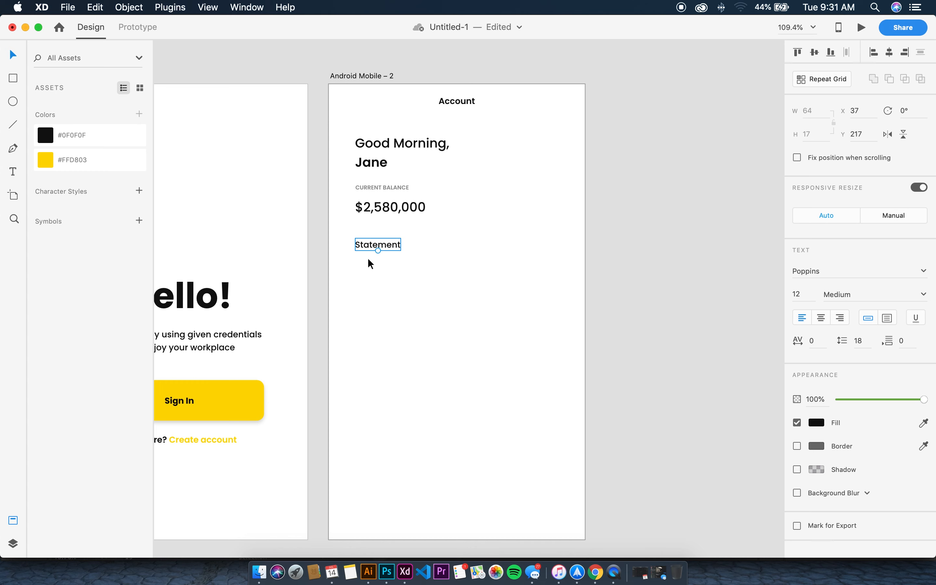
pyautogui.moveTo(364, 248); pyautogui.dragTo(361, 246)
pyautogui.doubleClick(364, 244)
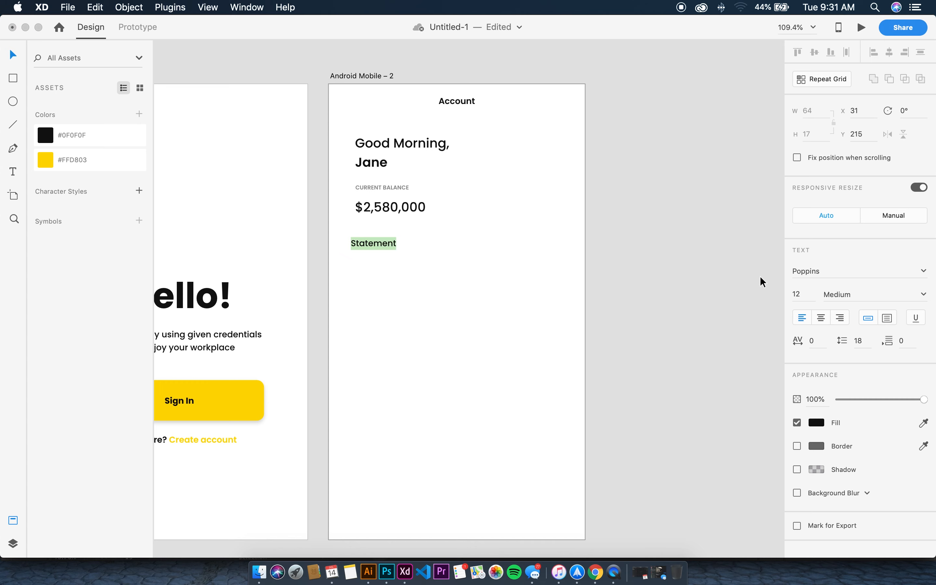
pyautogui.click(806, 298)
pyautogui.write('10')
pyautogui.press('Return')
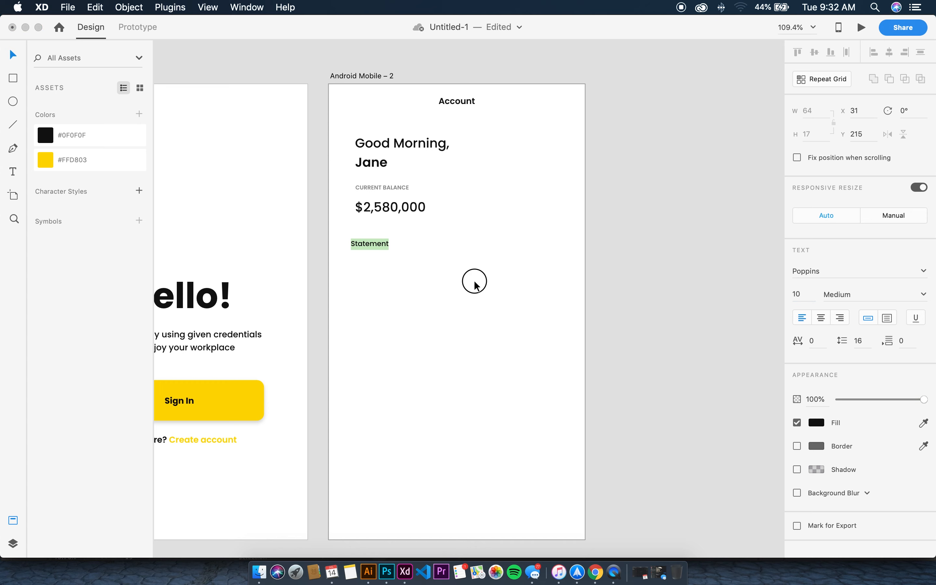
pyautogui.press('Escape')
# Copy Statement twice to the right and rename the copies 'Spends' and 'Income'
pyautogui.moveTo(381, 245); pyautogui.dragTo(459, 244)
pyautogui.doubleClick(452, 243)
pyautogui.write('Spends')
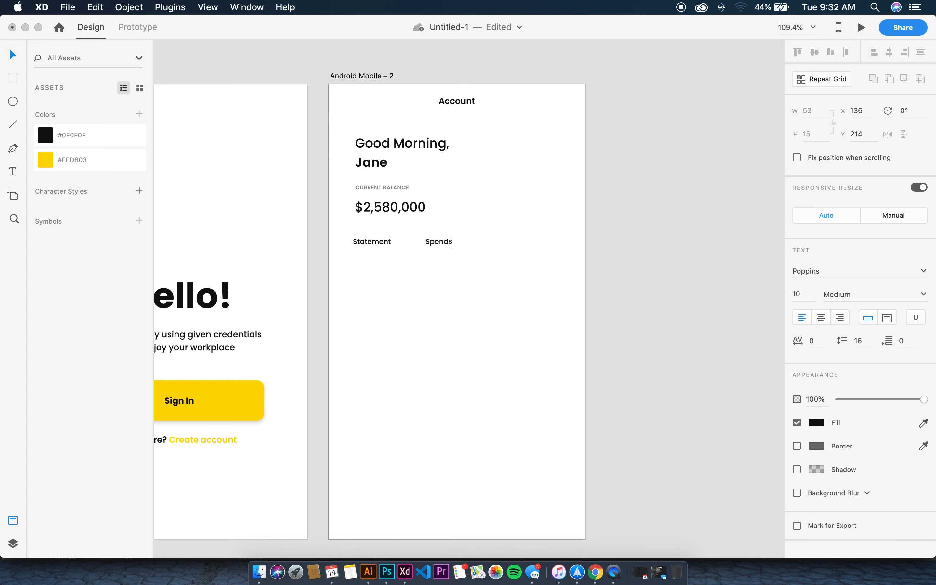
pyautogui.press('Escape')
pyautogui.moveTo(455, 243); pyautogui.dragTo(513, 240)
pyautogui.doubleClick(513, 239)
pyautogui.write('Income')
pyautogui.click(523, 285)
pyautogui.click(413, 103)
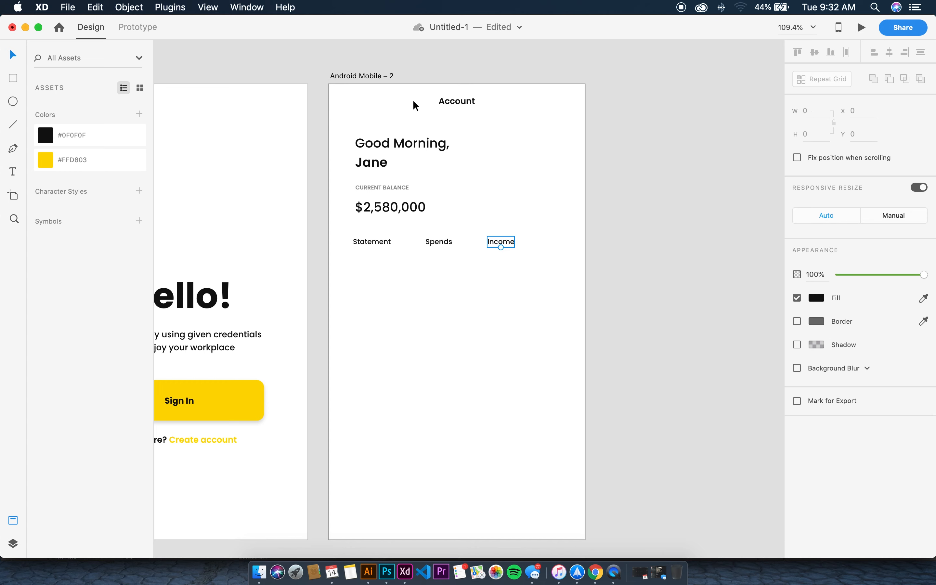
# Draw a thin 53×3 bar under Statement, fill it #FFD803, and remove its border
pyautogui.click(14, 79)
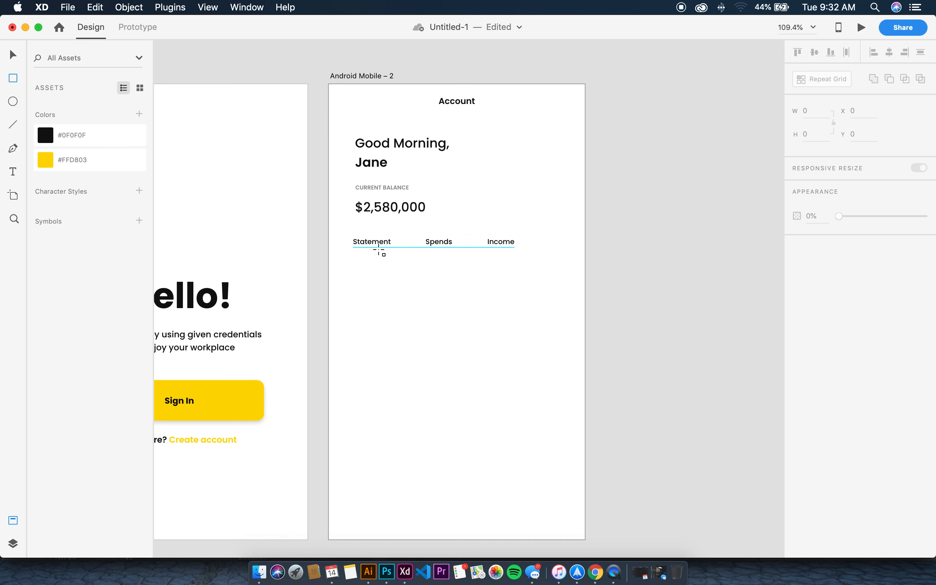
pyautogui.moveTo(353, 250); pyautogui.dragTo(391, 252)
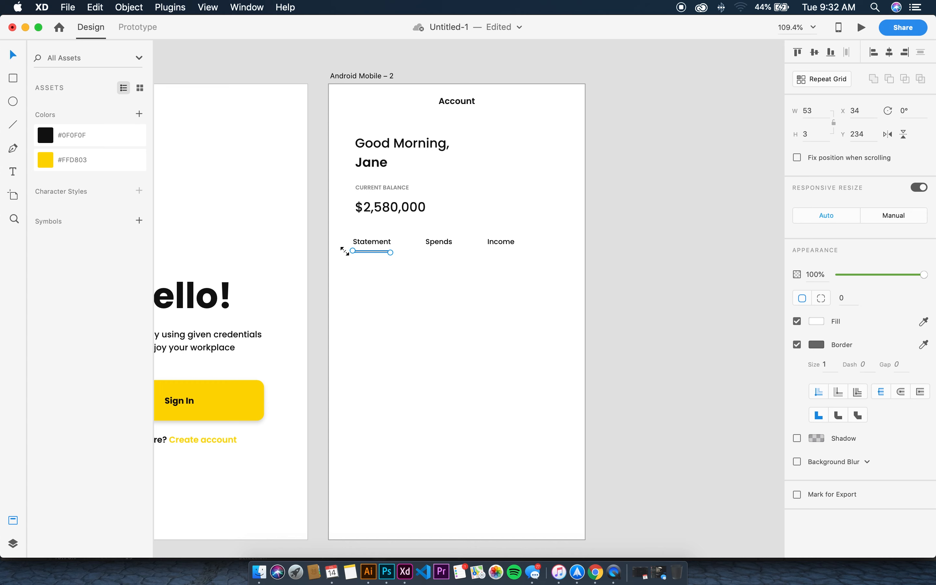
pyautogui.click(106, 169)
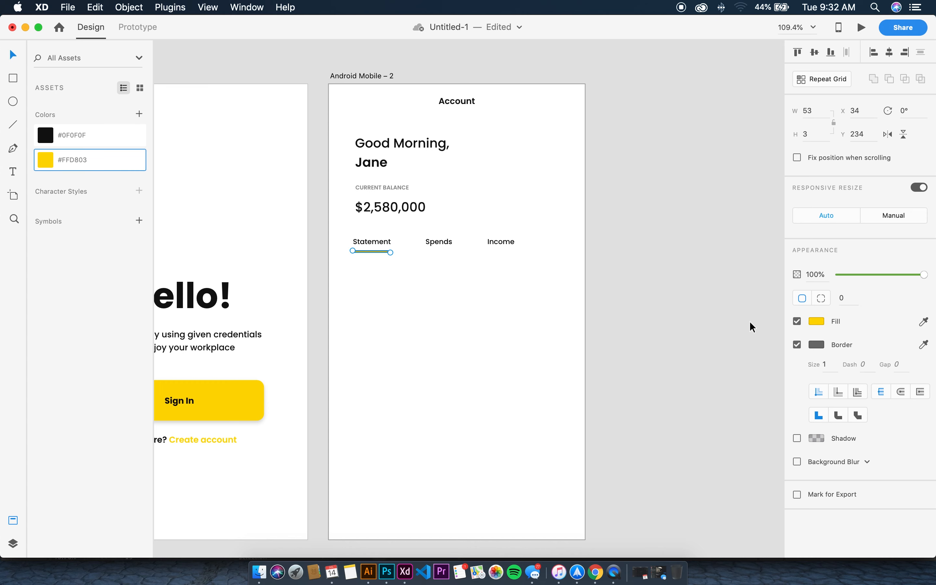
pyautogui.click(798, 344)
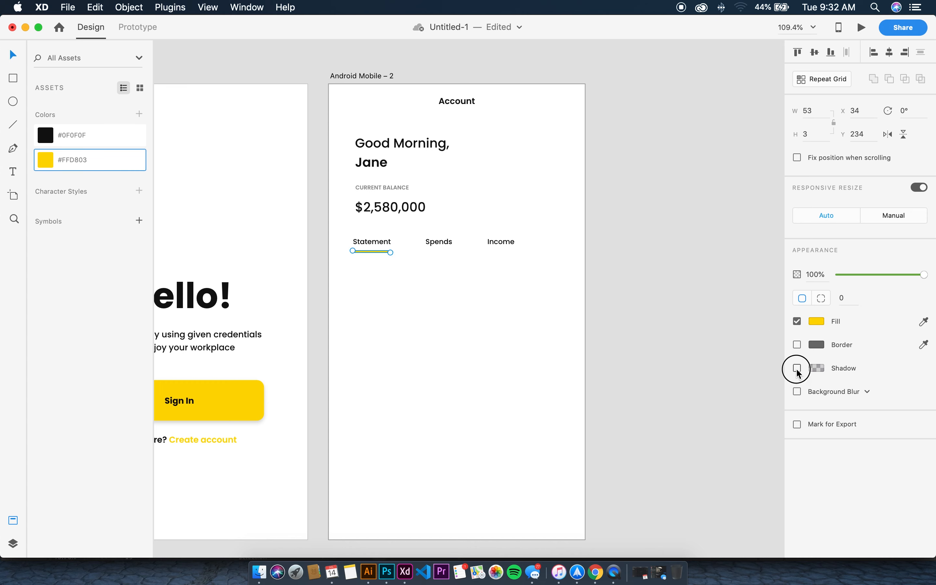
pyautogui.click(381, 278)
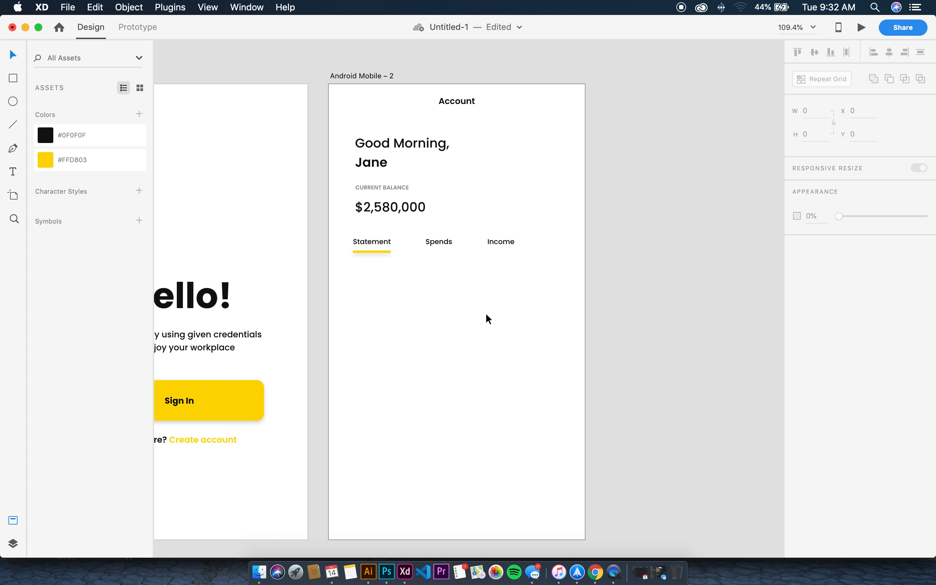
pyautogui.click(15, 79)
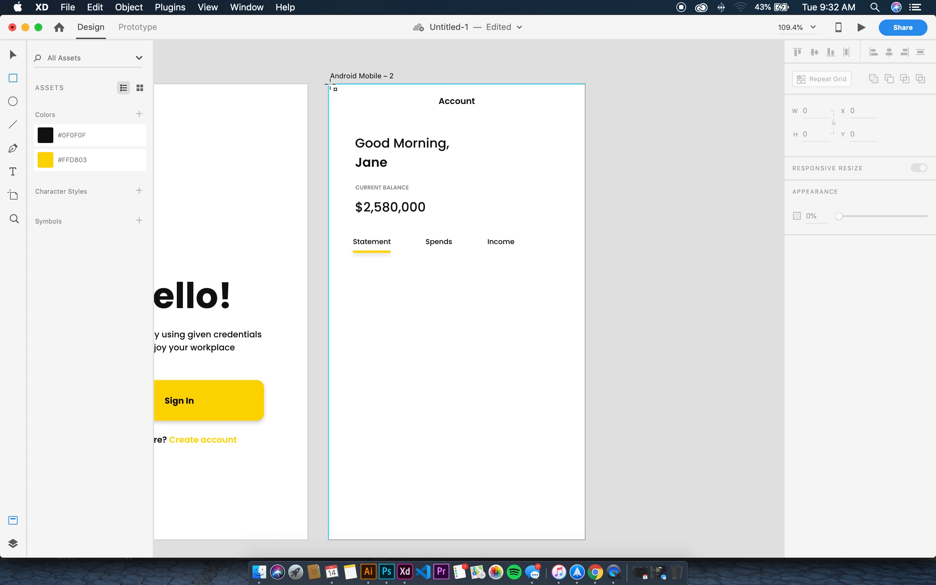
# Draw a 360×250 panel behind the header texts with no border, drop shadow, height 237, about 22% opacity
pyautogui.moveTo(330, 85); pyautogui.dragTo(584, 262)
pyautogui.press('super+bracketleft')
pyautogui.press('super+bracketleft')
pyautogui.press('super+bracketleft')
pyautogui.press('super+bracketleft')
pyautogui.press('super+bracketleft')
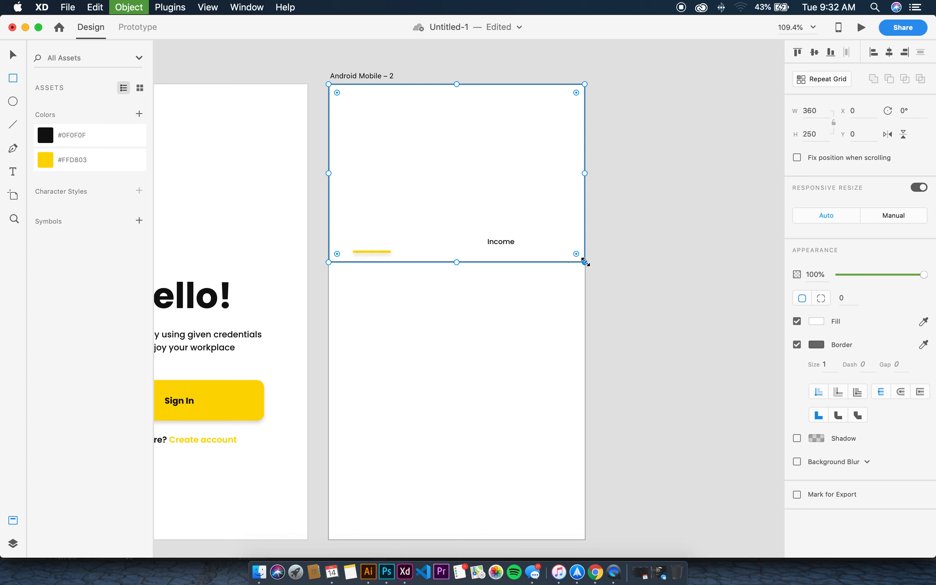
pyautogui.press('super+bracketleft')
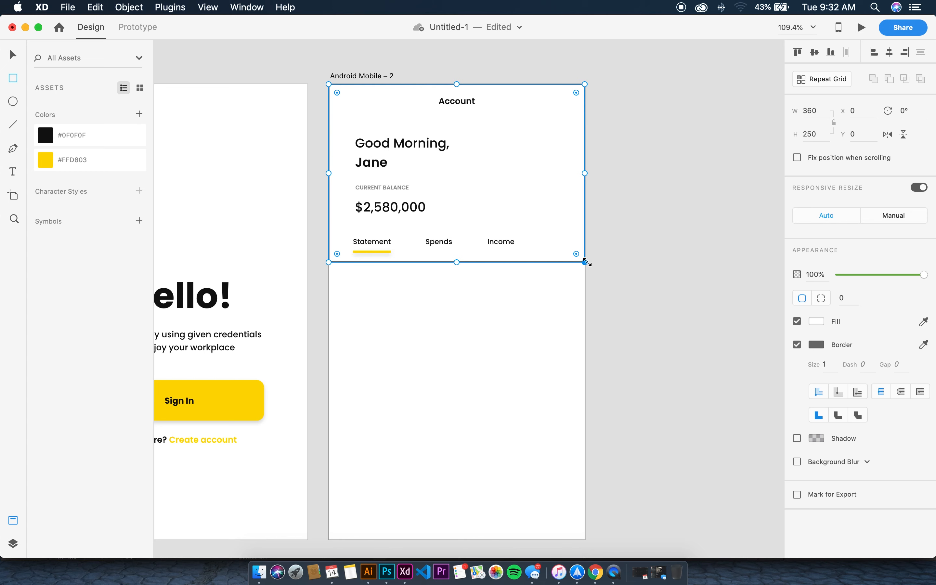
pyautogui.click(797, 345)
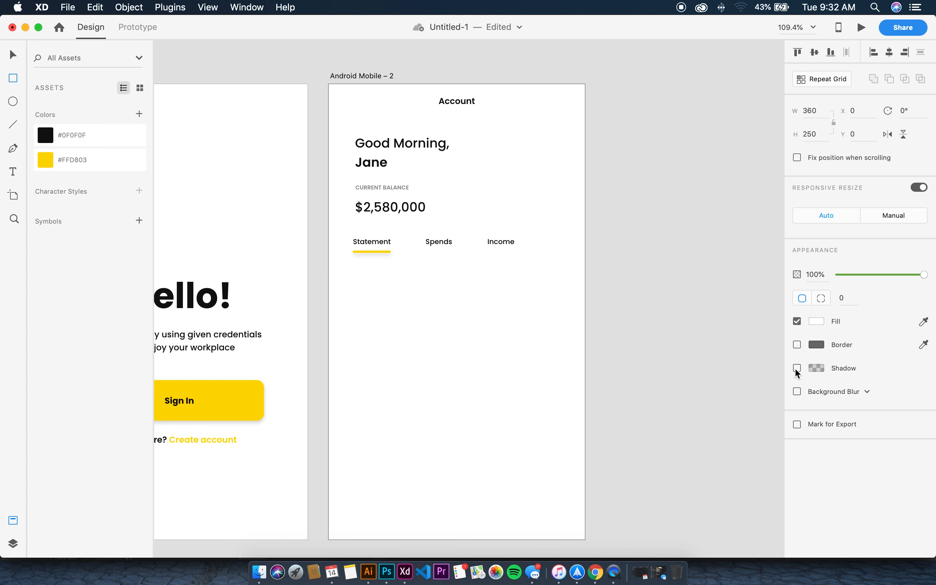
pyautogui.click(796, 368)
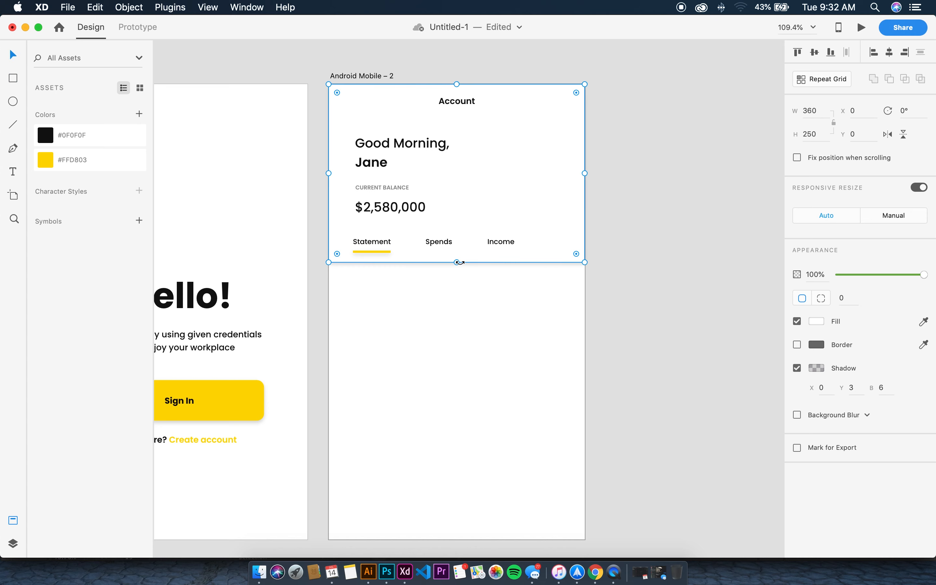
pyautogui.moveTo(459, 262); pyautogui.dragTo(460, 253)
pyautogui.moveTo(924, 274); pyautogui.dragTo(857, 275)
pyautogui.click(658, 271)
# Nudge the greeting, CURRENT BALANCE label and balance amount up two steps
pyautogui.click(401, 169)
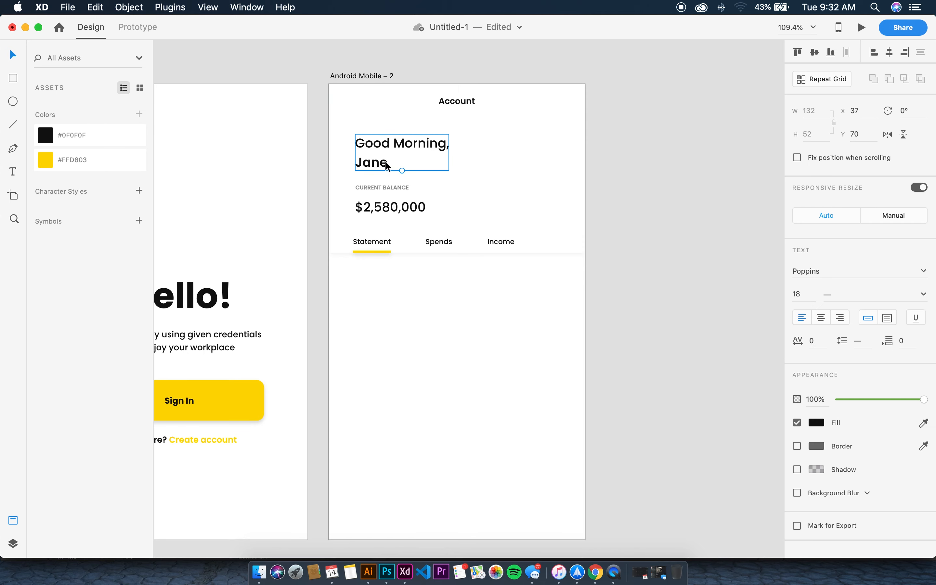
pyautogui.keyDown('shift'); pyautogui.click(382, 189); pyautogui.keyUp('shift')
pyautogui.keyDown('shift'); pyautogui.click(383, 209); pyautogui.keyUp('shift')
pyautogui.press('Up')
pyautogui.press('Up')
pyautogui.press('Up')
pyautogui.press('Up')
pyautogui.press('Up')
pyautogui.press('Up')
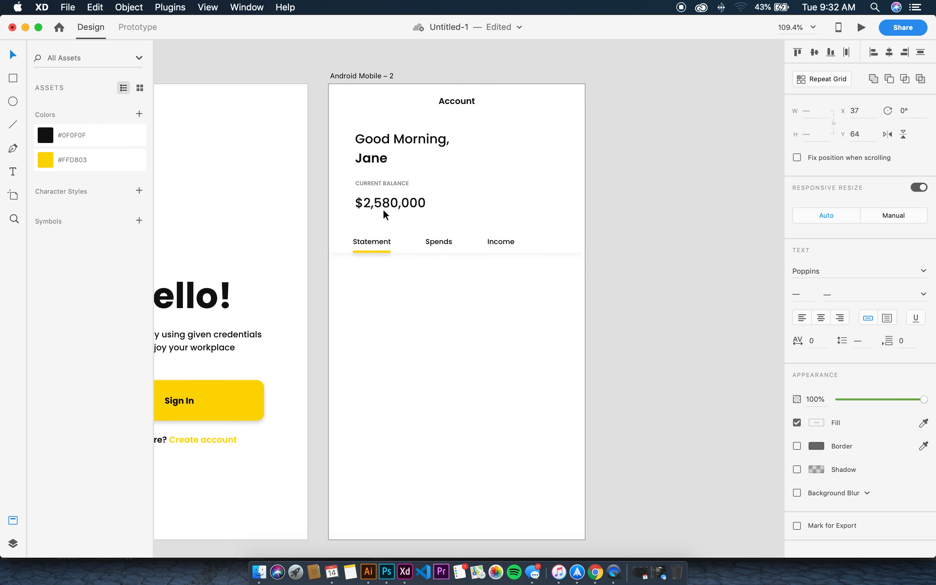
pyautogui.press('Up')
pyautogui.press('Up')
pyautogui.click(381, 248)
pyautogui.click(370, 298)
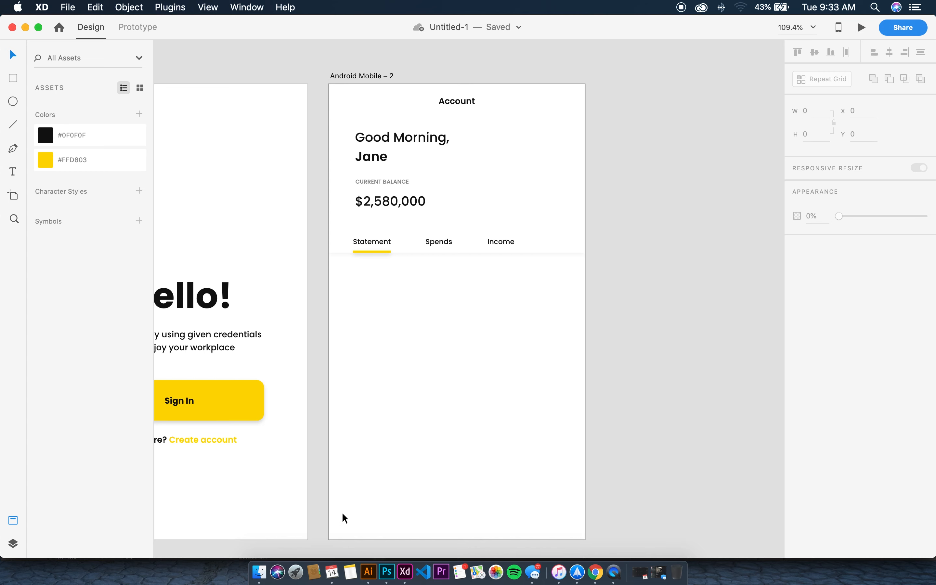
# Copy the balance amount below the tabs as a 'History' heading at font size 15
pyautogui.scroll(-2, 527, 475)
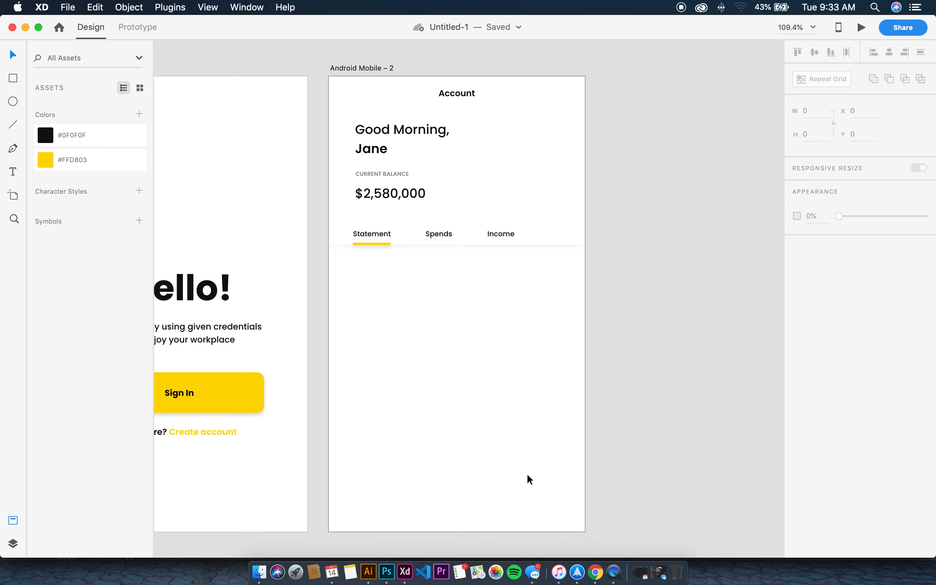
pyautogui.scroll(1, 537, 476)
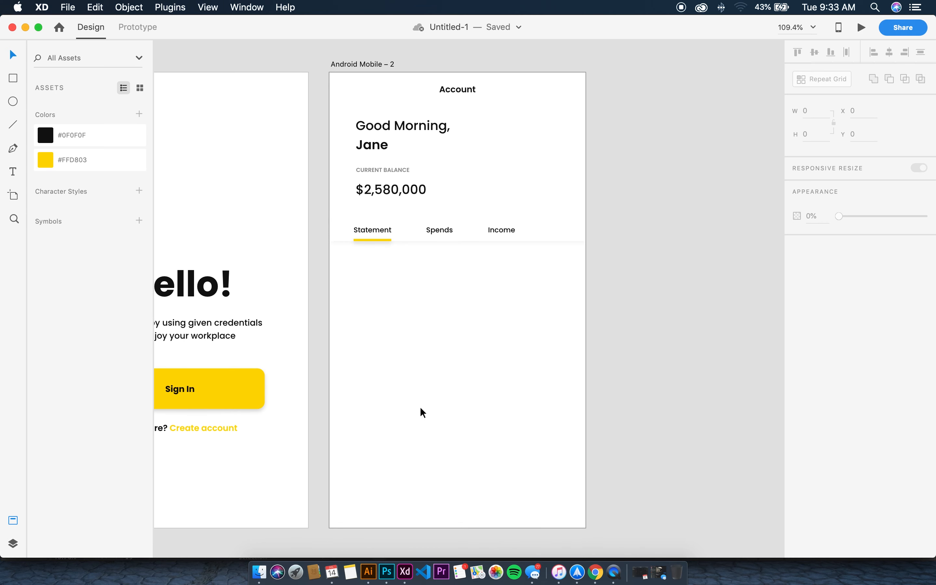
pyautogui.click(386, 150)
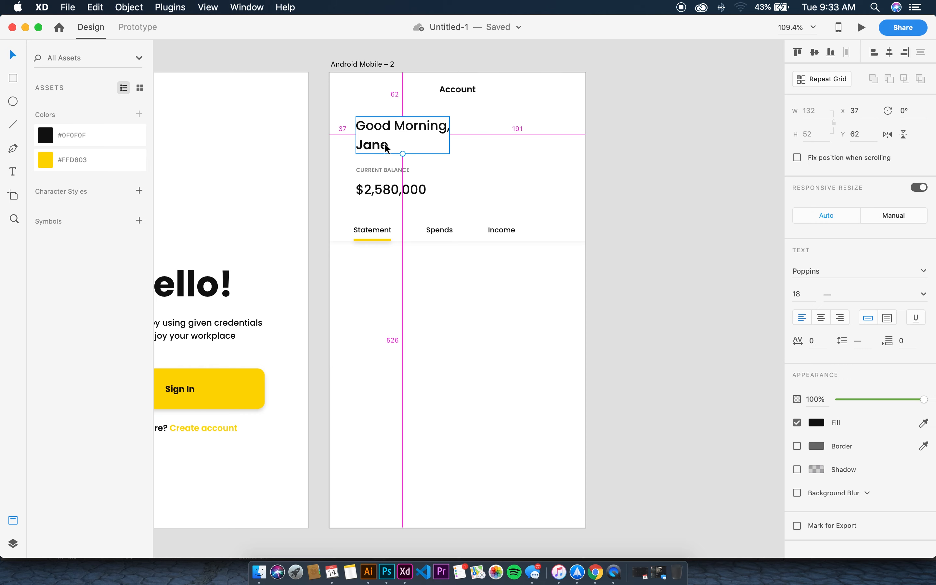
pyautogui.click(372, 191)
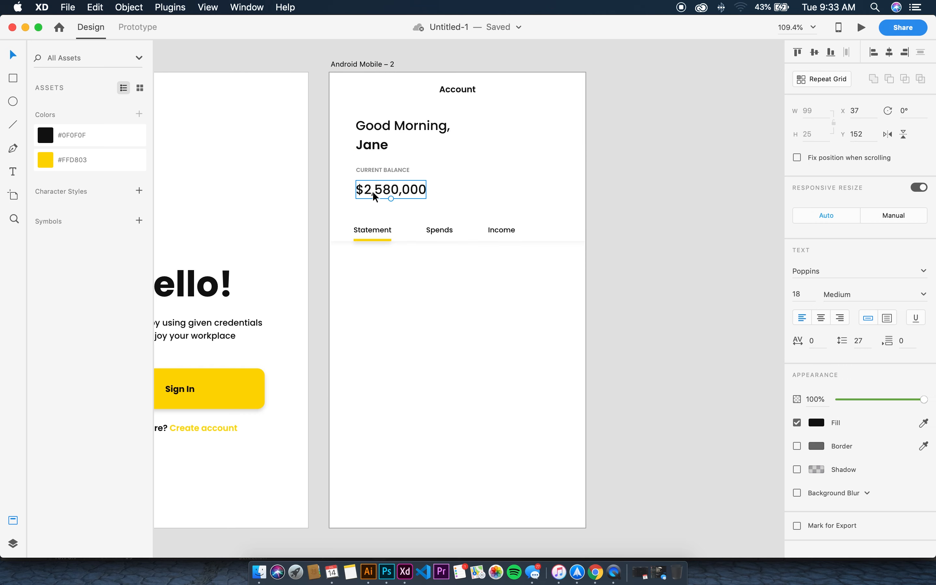
pyautogui.moveTo(372, 191); pyautogui.dragTo(376, 276)
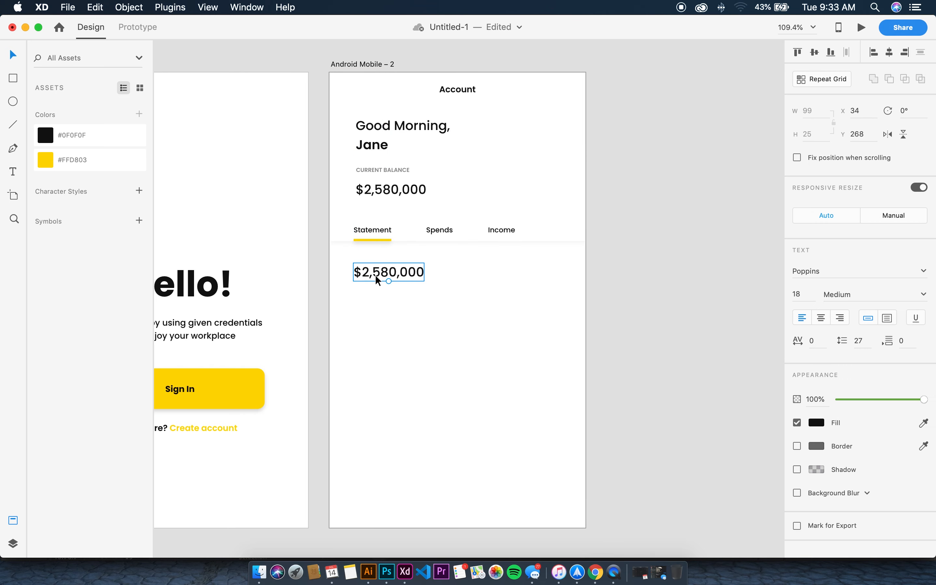
pyautogui.doubleClick(376, 276)
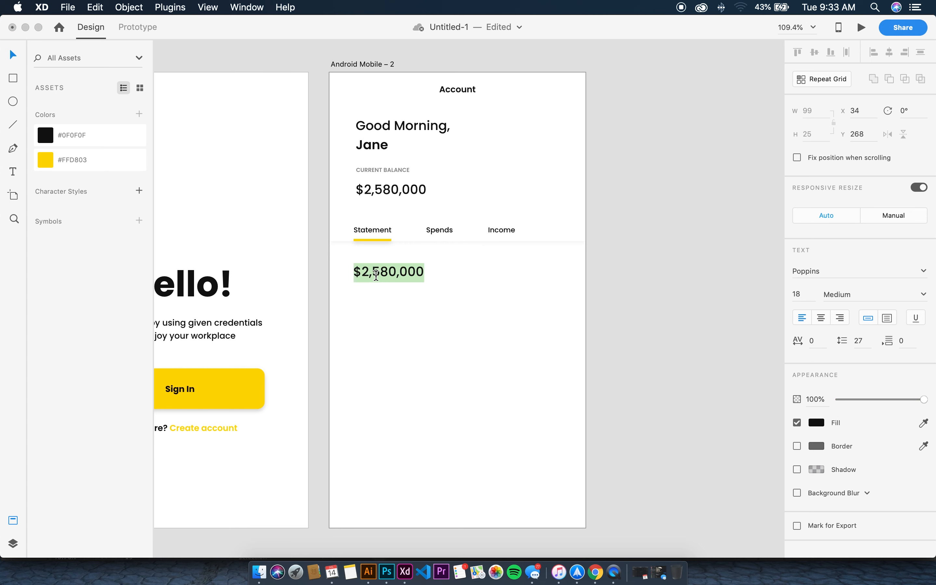
pyautogui.write('History')
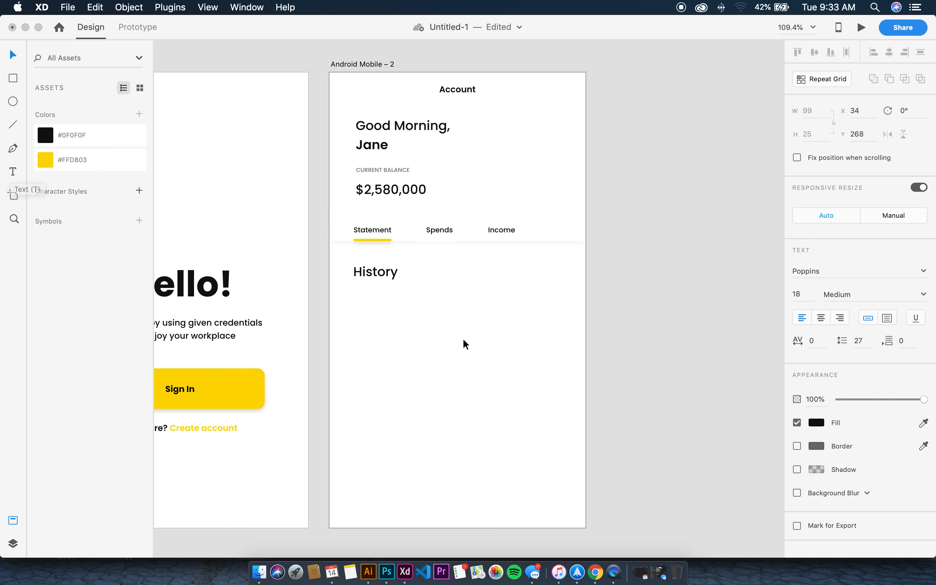
pyautogui.press('Escape')
pyautogui.doubleClick(389, 276)
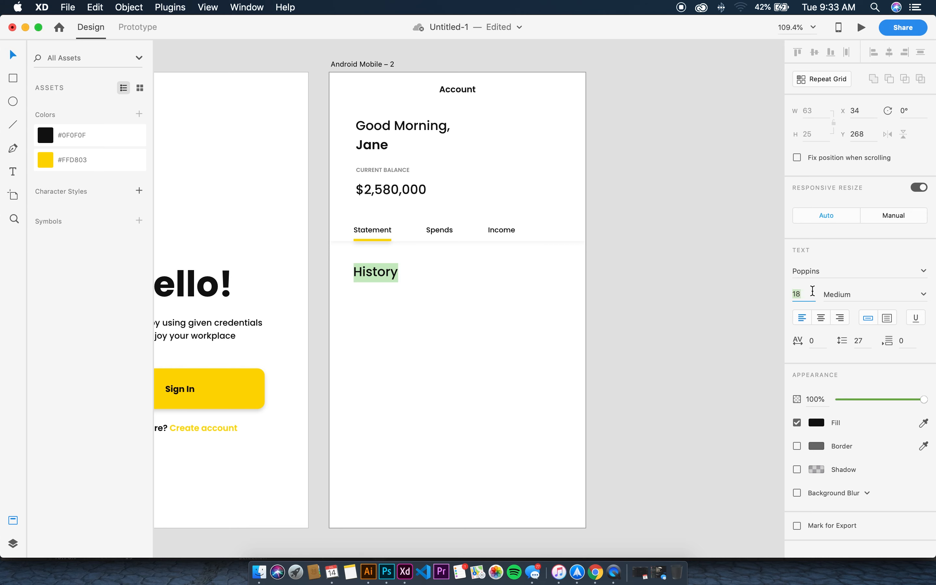
pyautogui.write('15')
pyautogui.press('Return')
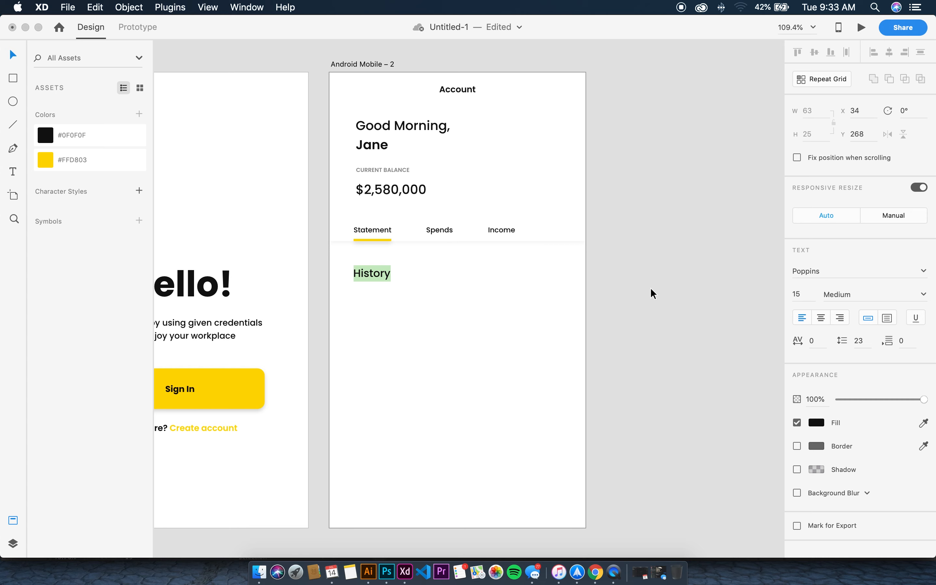
pyautogui.press('Escape')
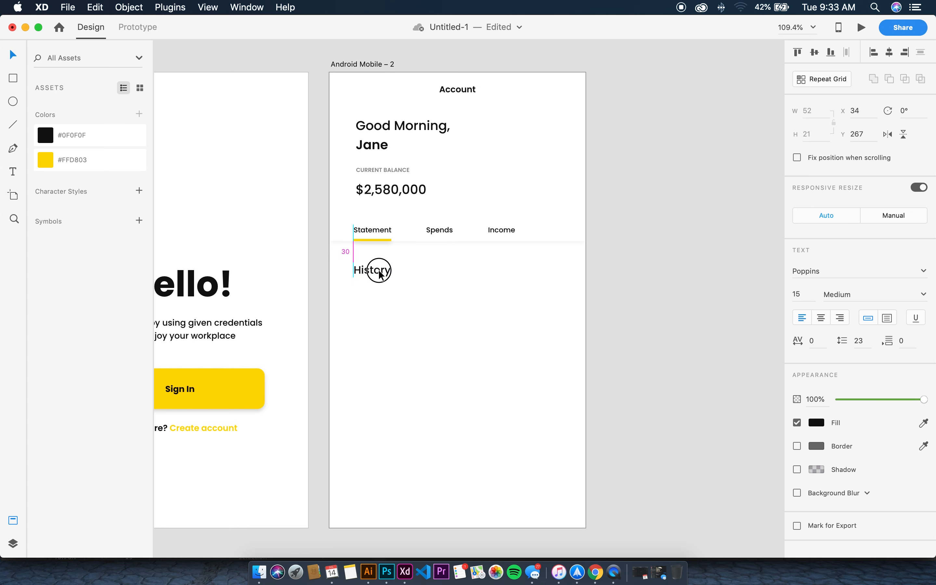
# Copy the CURRENT BALANCE label below History and retype it as 'Today'
pyautogui.moveTo(392, 169); pyautogui.dragTo(362, 285)
pyautogui.doubleClick(391, 286)
pyautogui.write('Today')
pyautogui.press('Escape')
pyautogui.click(439, 287)
pyautogui.scroll(-3, 432, 284)
pyautogui.hscroll(3, 431, 284)
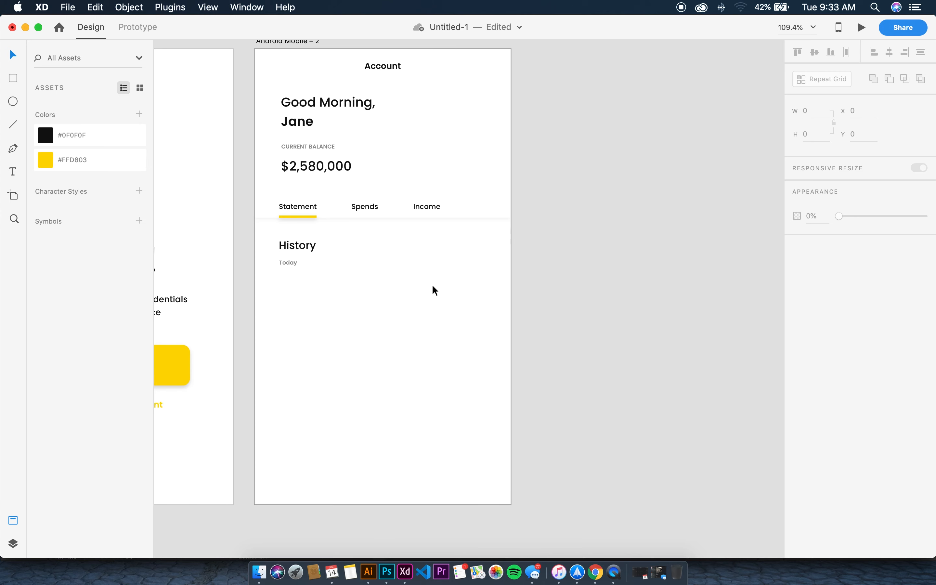
pyautogui.scroll(5, 431, 284)
pyautogui.hscroll(-5, 431, 284)
pyautogui.scroll(2, 431, 284)
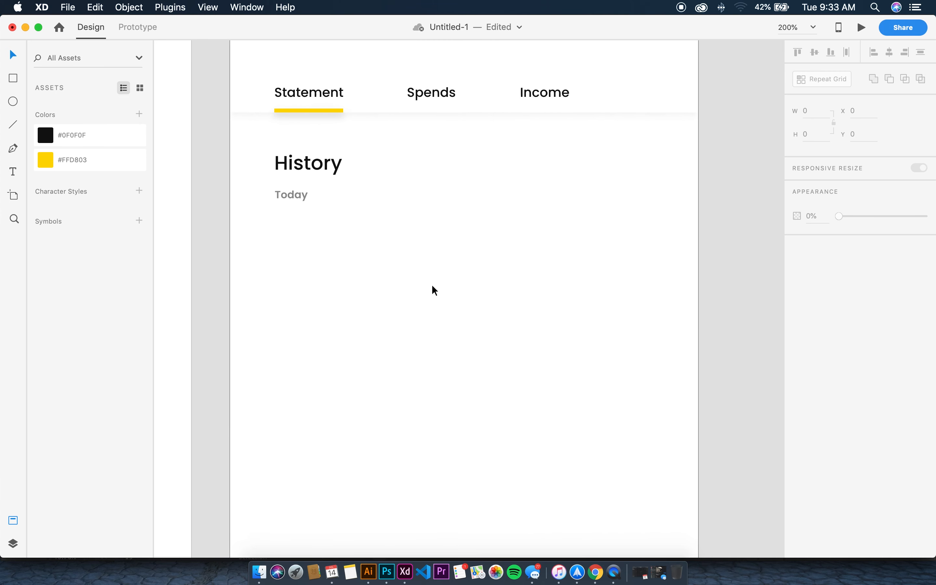
pyautogui.scroll(-3, 433, 286)
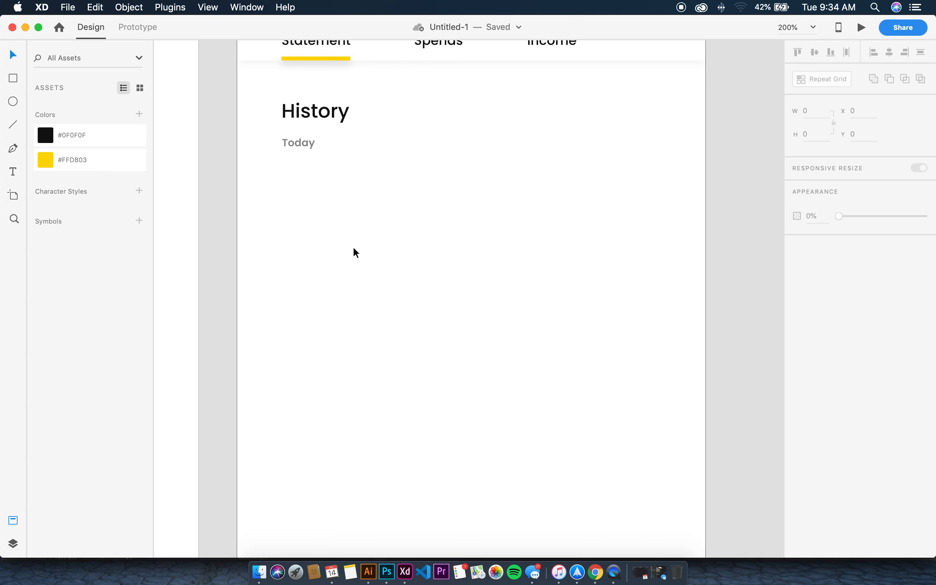
# Copy Today below itself as a black 'Spotify Premium' title at size 12, aligned with History
pyautogui.click(304, 142)
pyautogui.moveTo(304, 140); pyautogui.dragTo(301, 193)
pyautogui.doubleClick(303, 193)
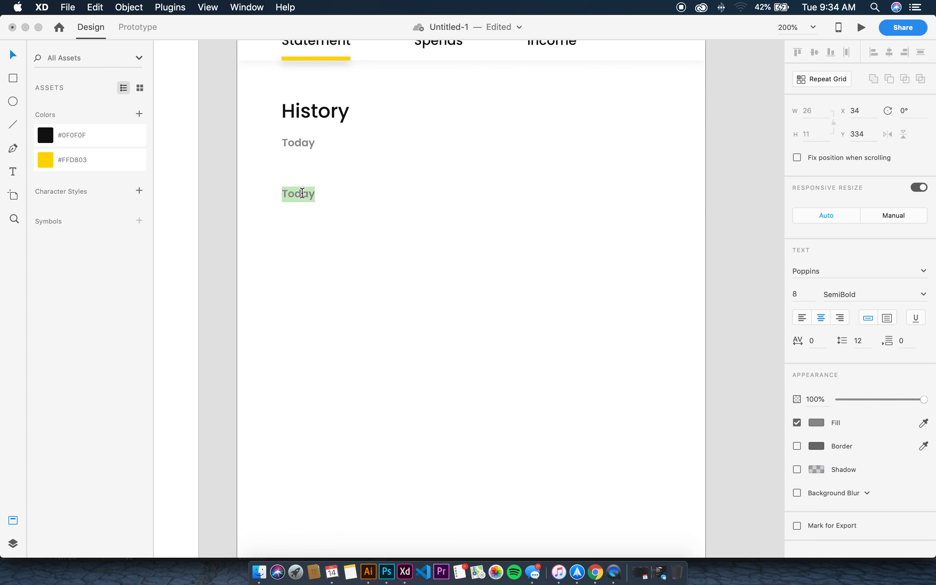
pyautogui.write('Spotify Premium')
pyautogui.press('Escape')
pyautogui.moveTo(313, 185); pyautogui.dragTo(346, 194)
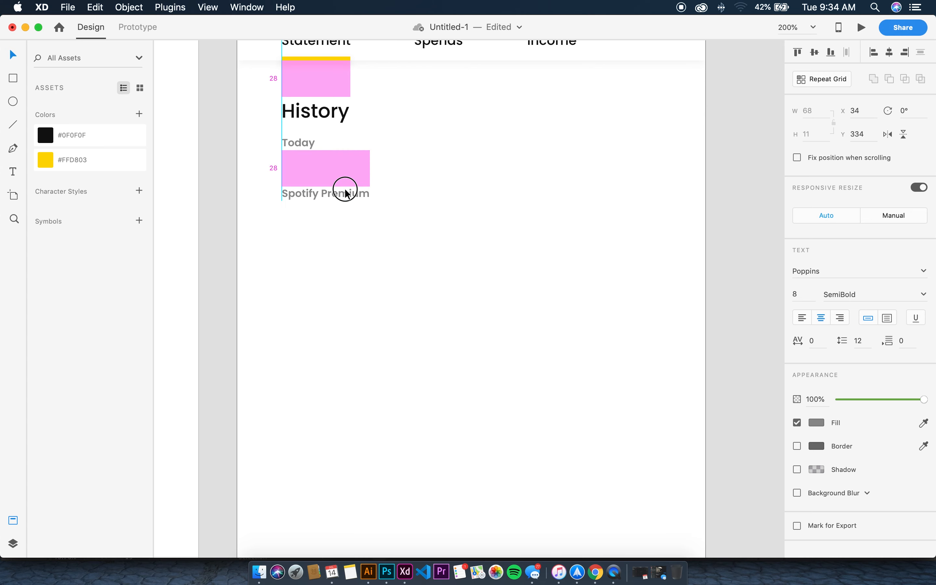
pyautogui.click(87, 135)
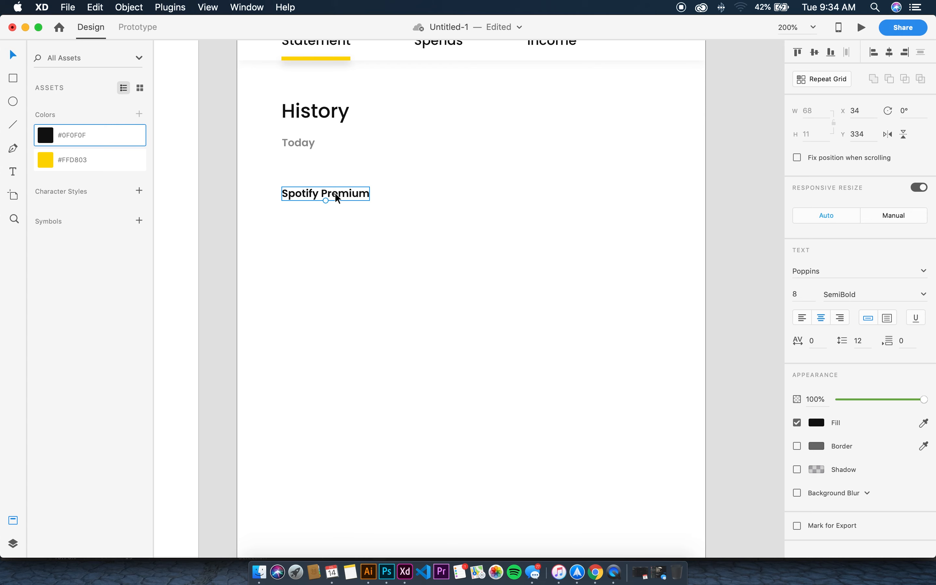
pyautogui.doubleClick(335, 193)
pyautogui.click(797, 295)
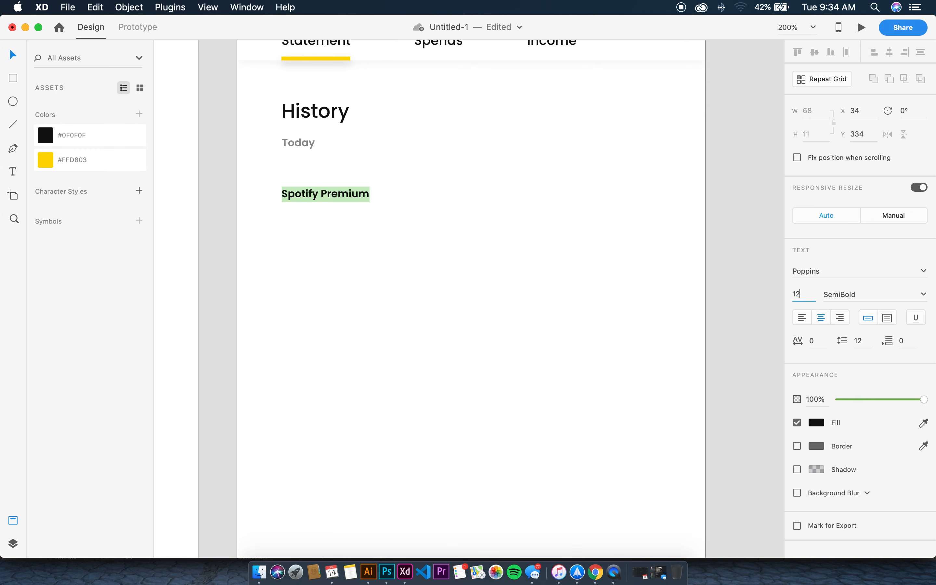
pyautogui.press('Return')
pyautogui.press('Escape')
pyautogui.moveTo(334, 185); pyautogui.dragTo(347, 185)
pyautogui.click(478, 196)
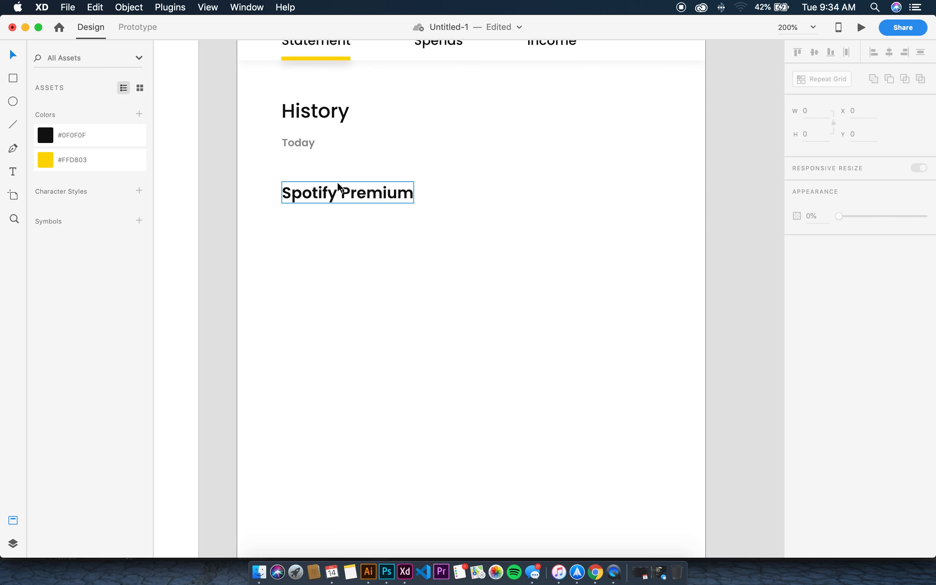
# Add a grey 'Subscription' caption under Spotify Premium, copied from Today
pyautogui.moveTo(308, 145); pyautogui.dragTo(310, 217)
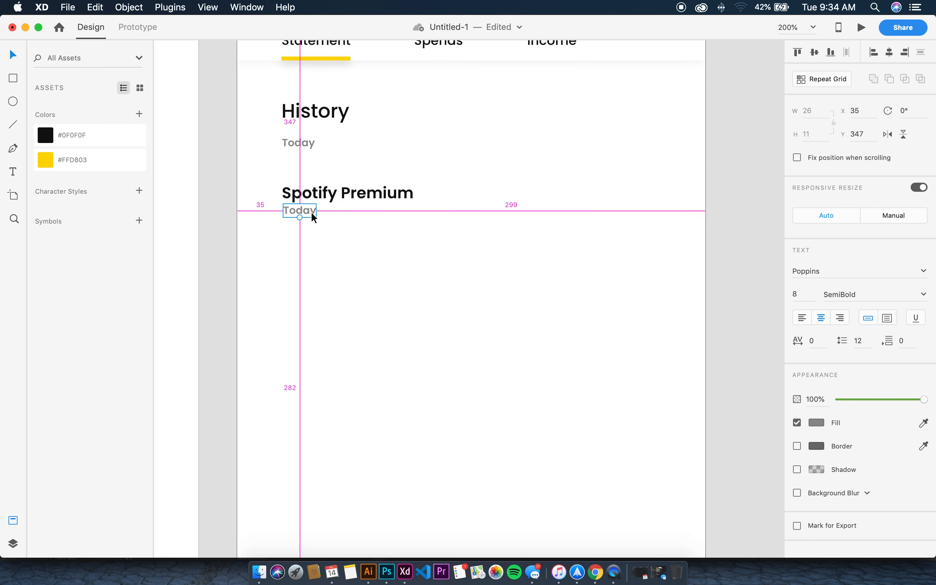
pyautogui.doubleClick(310, 218)
pyautogui.write('Subsc')
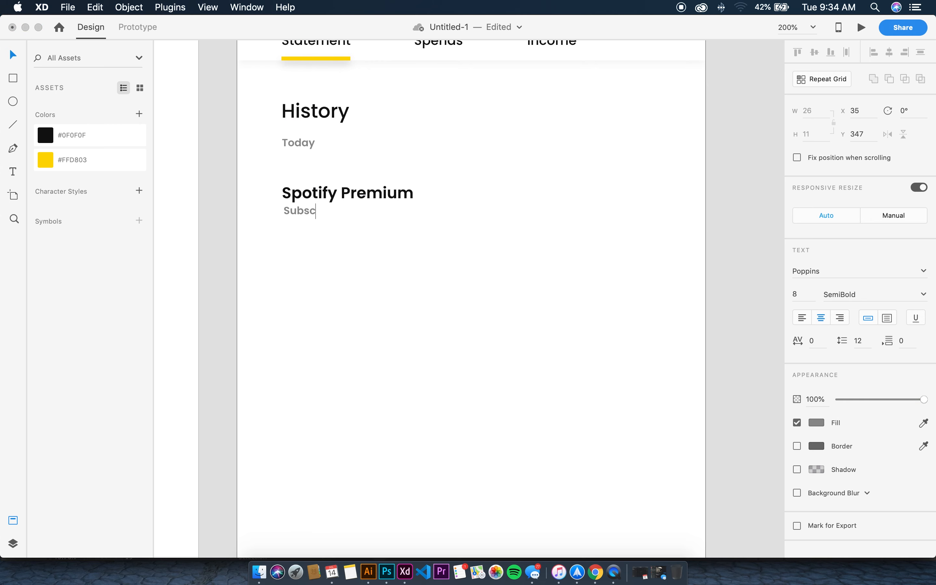
pyautogui.write('ription')
pyautogui.click(374, 263)
pyautogui.moveTo(313, 213); pyautogui.dragTo(330, 222)
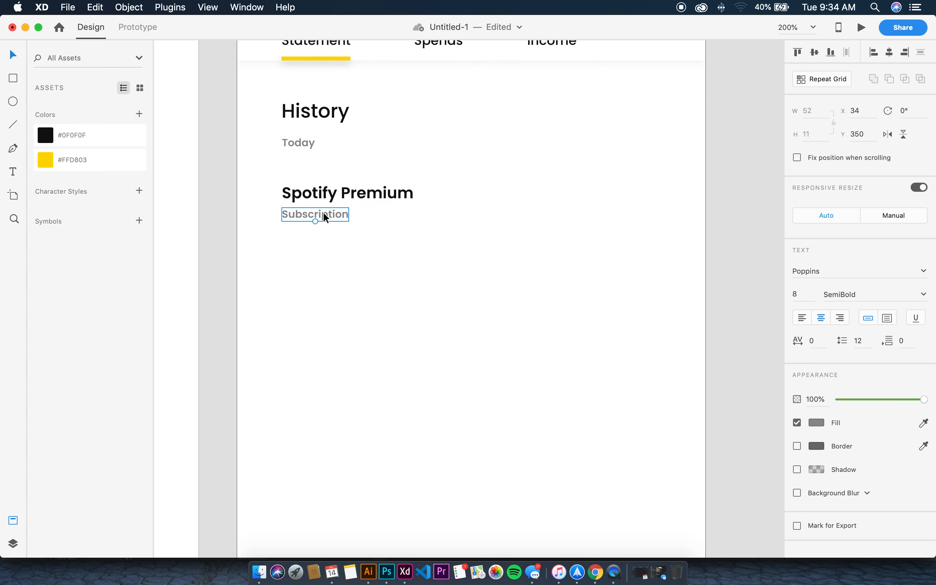
pyautogui.hscroll(4, 456, 217)
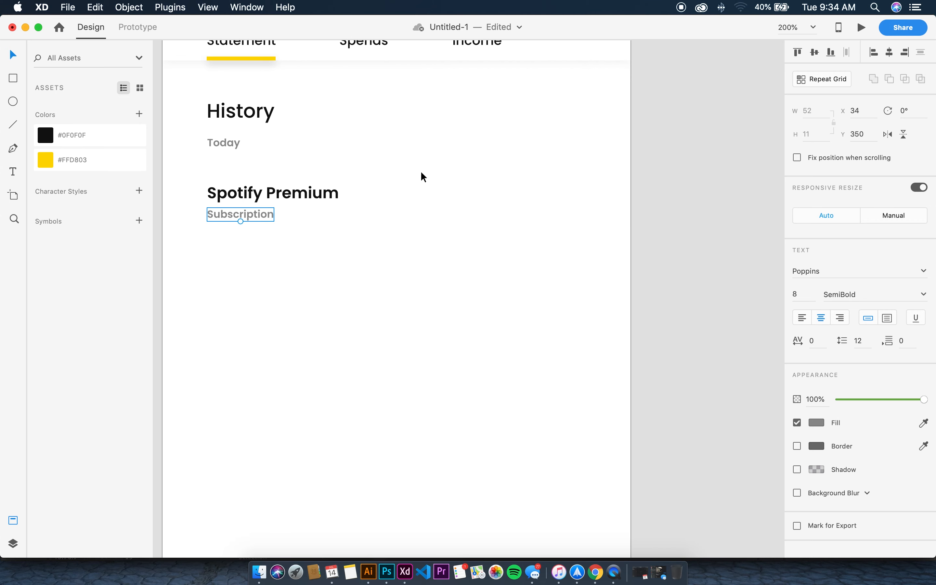
pyautogui.click(280, 200)
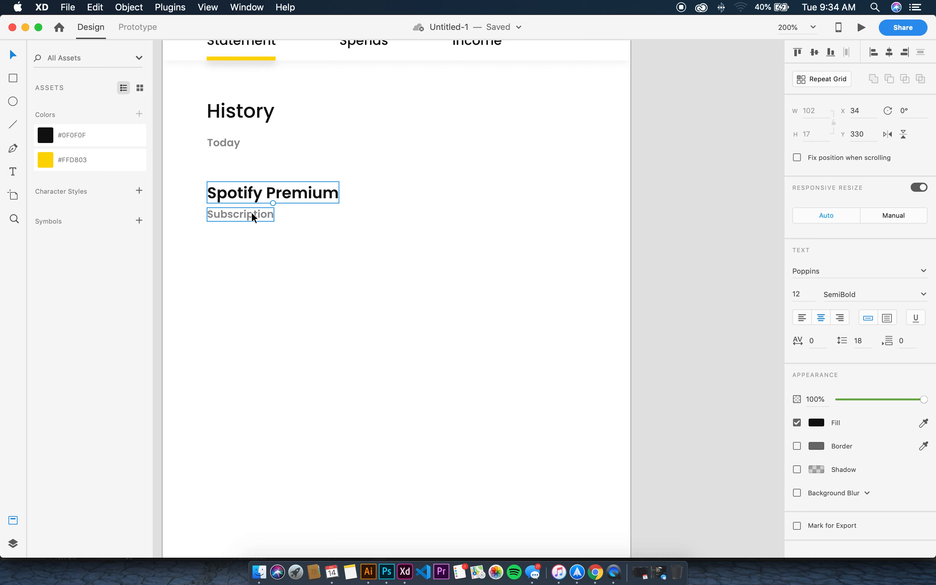
# Copy the Spotify Premium and Subscription pair to the right side of the row
pyautogui.click(381, 178)
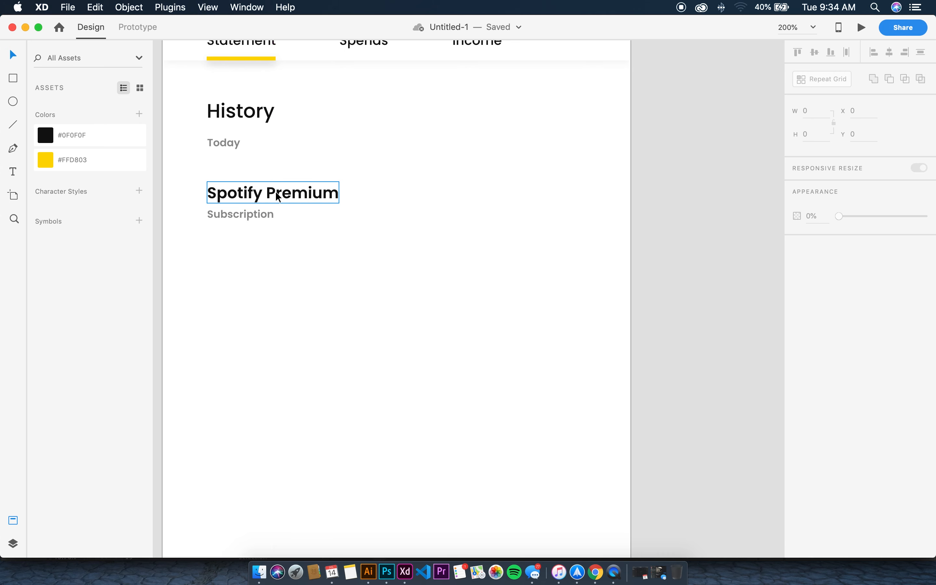
pyautogui.click(275, 192)
pyautogui.keyDown('shift'); pyautogui.click(269, 214); pyautogui.keyUp('shift')
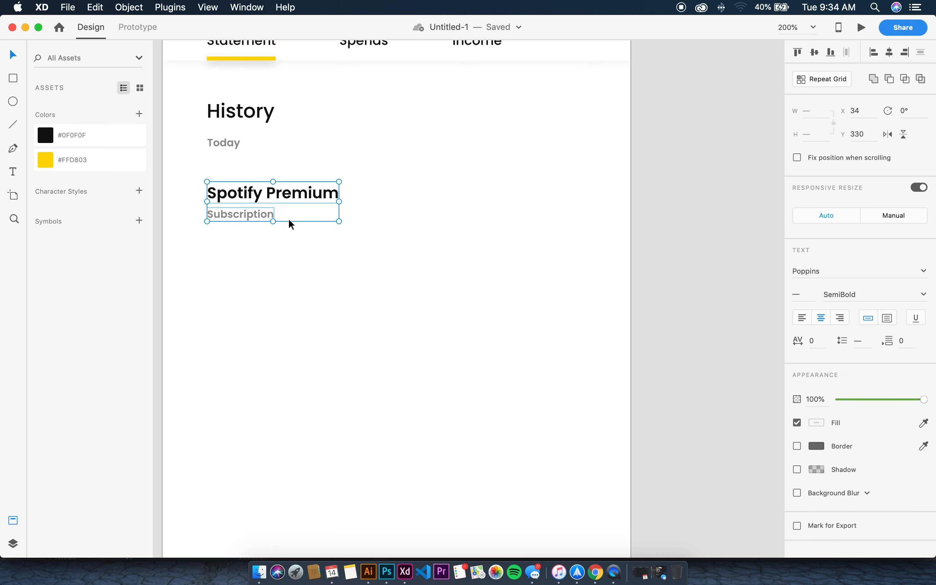
pyautogui.click(290, 220)
pyautogui.click(310, 195)
pyautogui.keyDown('shift'); pyautogui.click(231, 214); pyautogui.keyUp('shift')
pyautogui.press('alt')
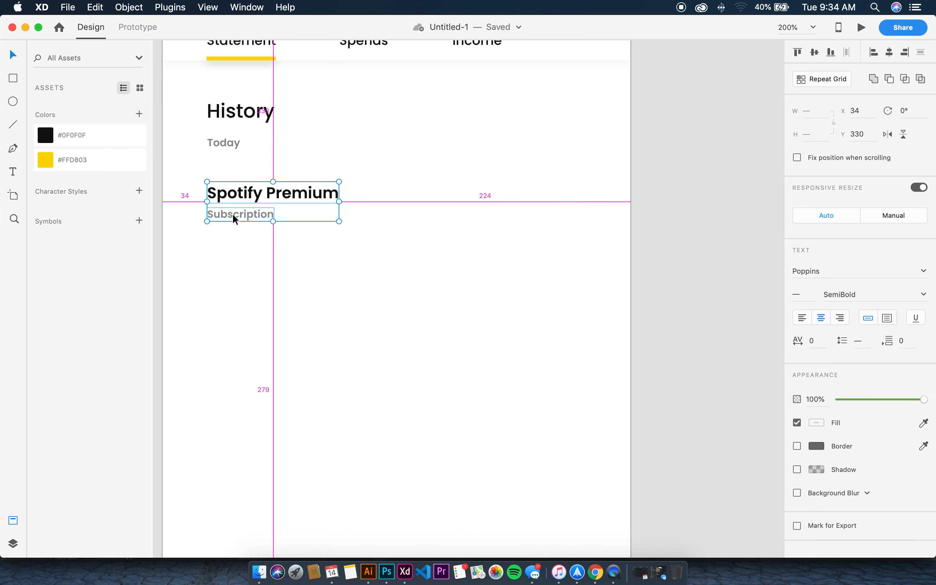
pyautogui.moveTo(234, 215); pyautogui.dragTo(508, 219)
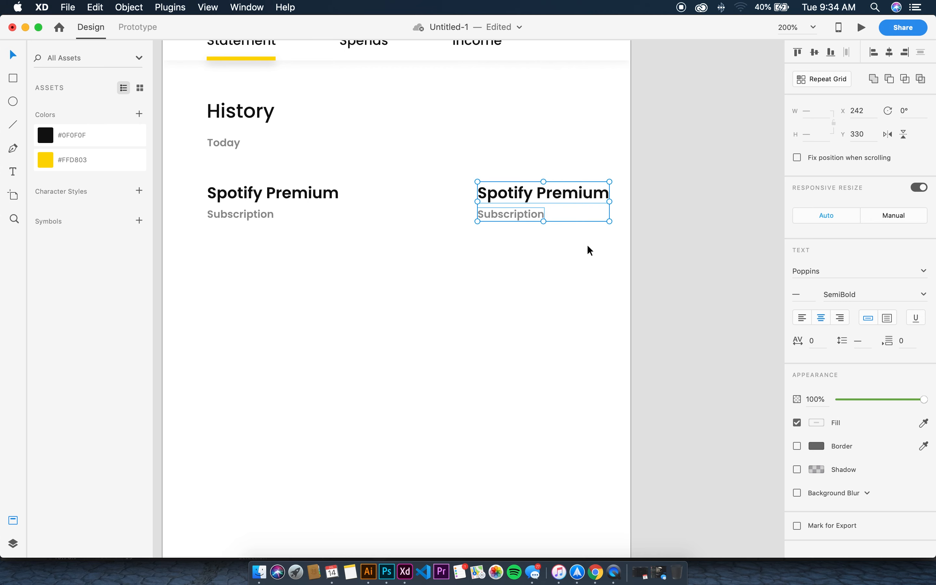
# Retype the right-hand copies as '-$10' and '5:22pm', aligning the time under the amount
pyautogui.click(514, 175)
pyautogui.click(516, 190)
pyautogui.doubleClick(515, 190)
pyautogui.write('-')
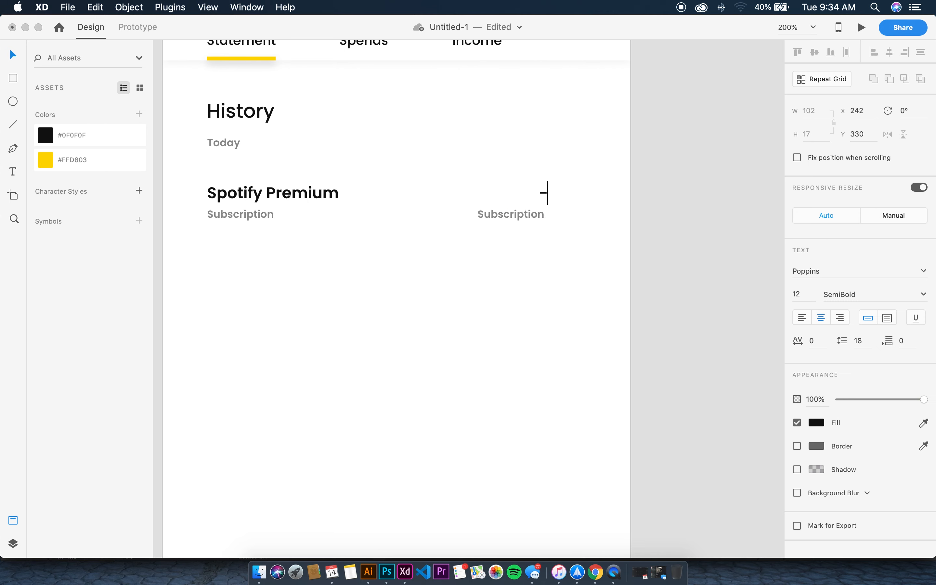
pyautogui.write('$10')
pyautogui.click(522, 193)
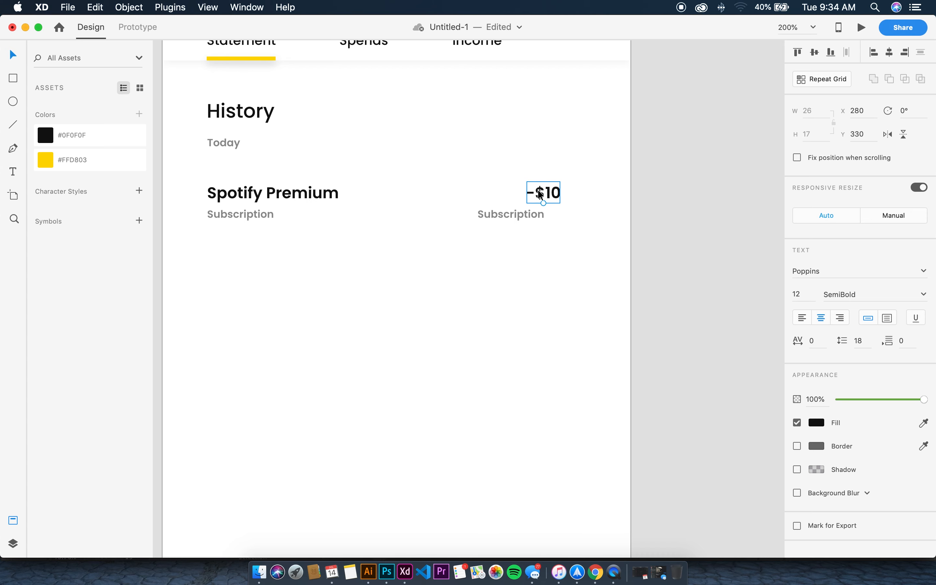
pyautogui.moveTo(512, 213); pyautogui.dragTo(559, 214)
pyautogui.doubleClick(560, 214)
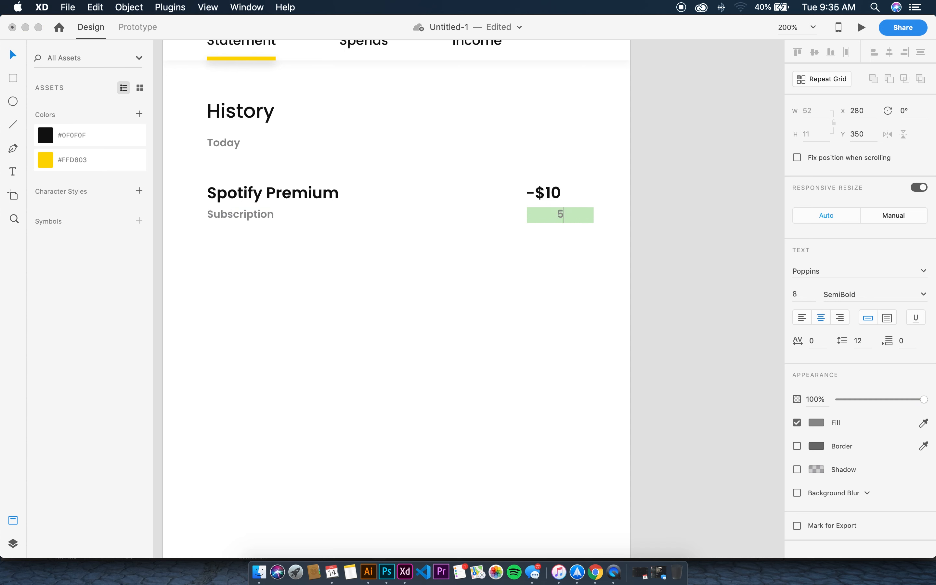
pyautogui.write('5:22pm')
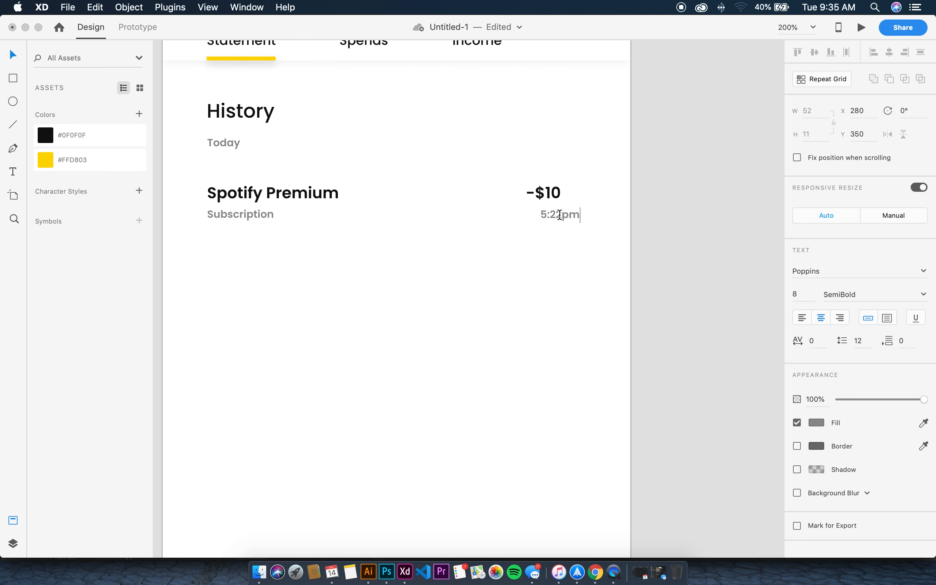
pyautogui.press('Escape')
pyautogui.moveTo(565, 219); pyautogui.dragTo(553, 213)
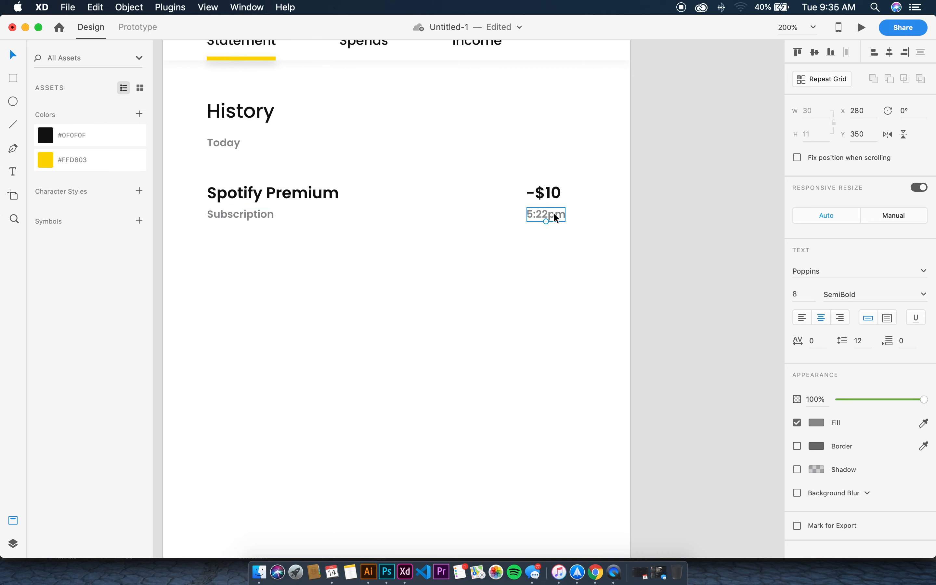
pyautogui.click(585, 216)
# Select the four texts of the Spotify Premium row and duplicate them downward into four rows
pyautogui.hscroll(-3, 388, 205)
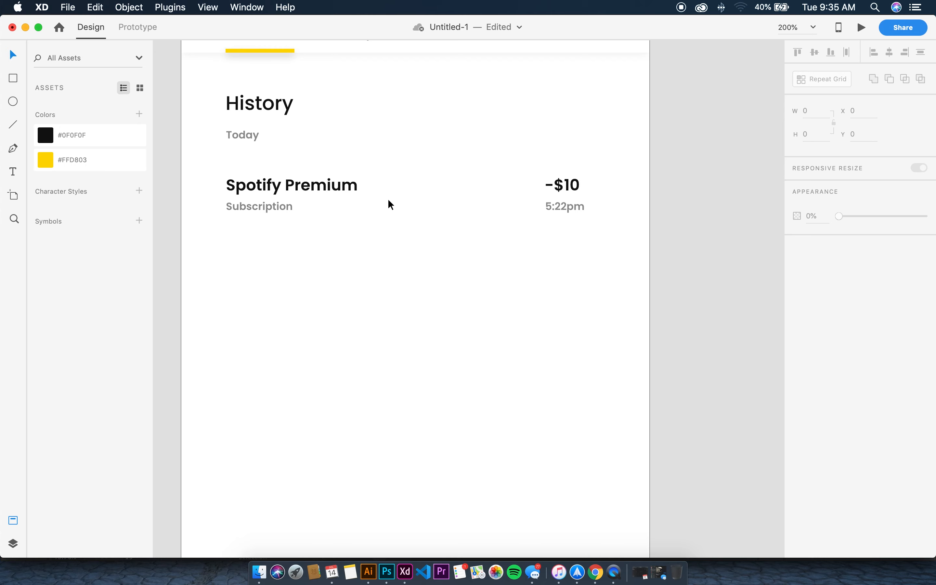
pyautogui.moveTo(201, 165); pyautogui.dragTo(599, 231)
pyautogui.moveTo(211, 169); pyautogui.dragTo(613, 240)
pyautogui.moveTo(567, 197); pyautogui.dragTo(567, 405)
pyautogui.click(651, 344)
# Select all four rows and widen the spacing between them, then tighten it slightly
pyautogui.scroll(-5, 600, 313)
pyautogui.scroll(4, 600, 312)
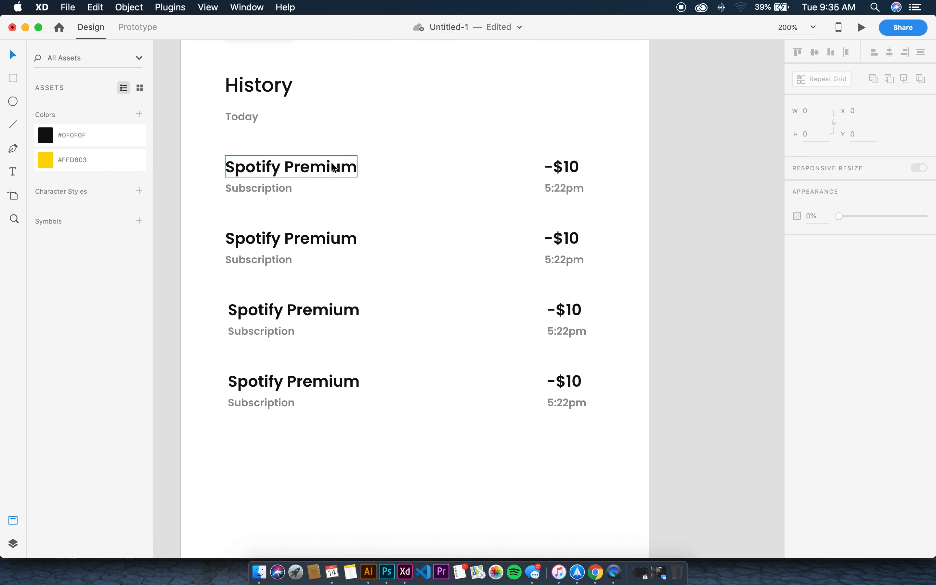
pyautogui.moveTo(216, 155); pyautogui.dragTo(594, 455)
pyautogui.moveTo(405, 410); pyautogui.dragTo(411, 470)
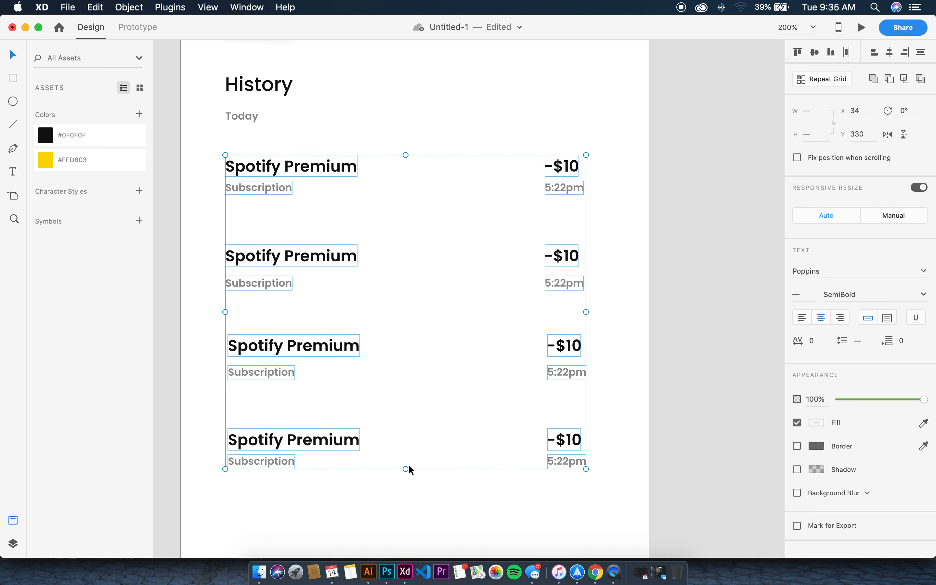
pyautogui.scroll(-5, 409, 463)
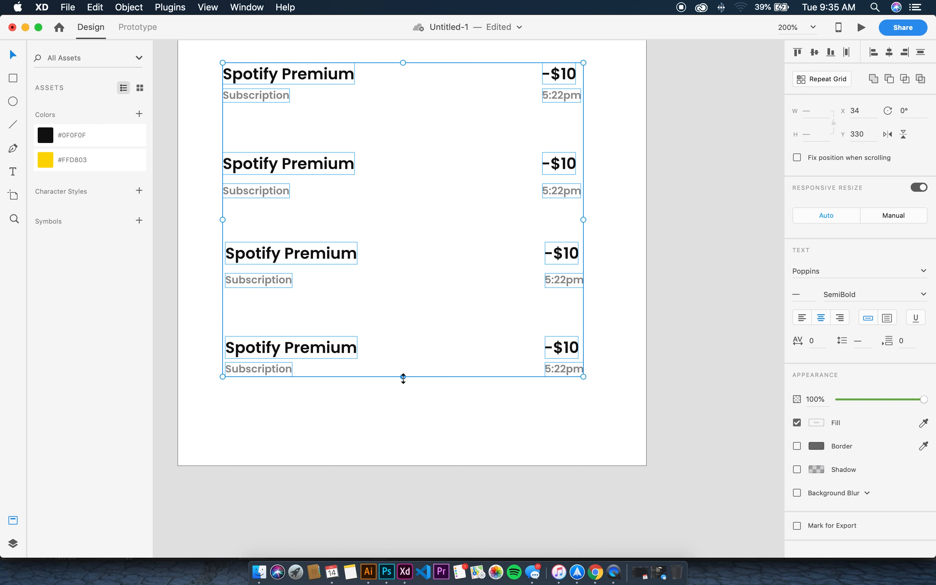
pyautogui.moveTo(403, 378); pyautogui.dragTo(403, 370)
# Retitle the second row 'Starbucks' with subtitle 'Food', aligning both to the left
pyautogui.click(403, 428)
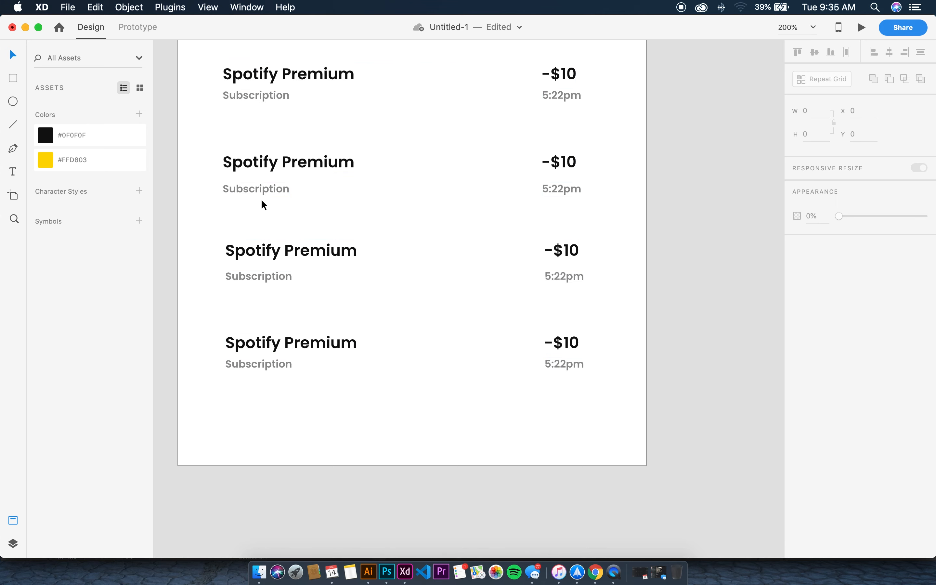
pyautogui.doubleClick(263, 166)
pyautogui.write('Star')
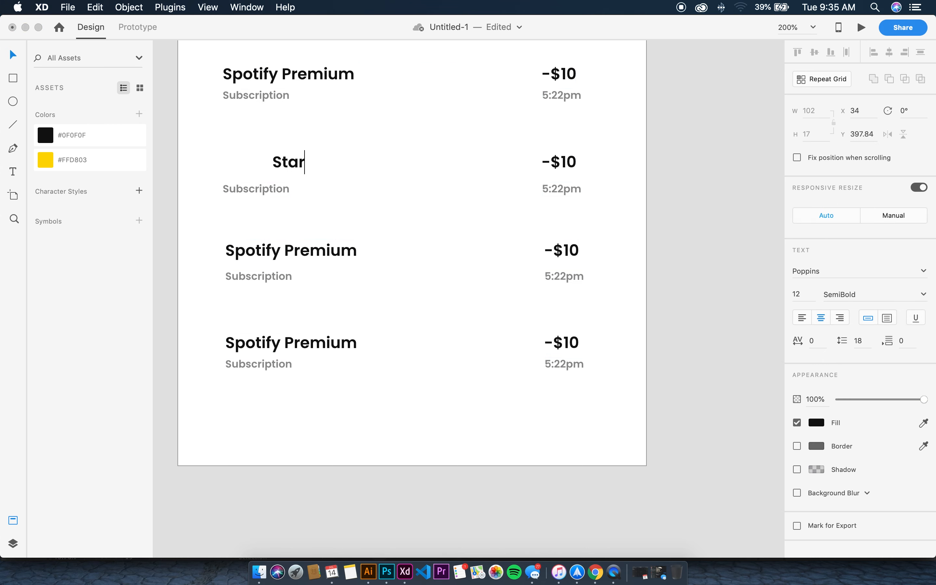
pyautogui.write('bucks')
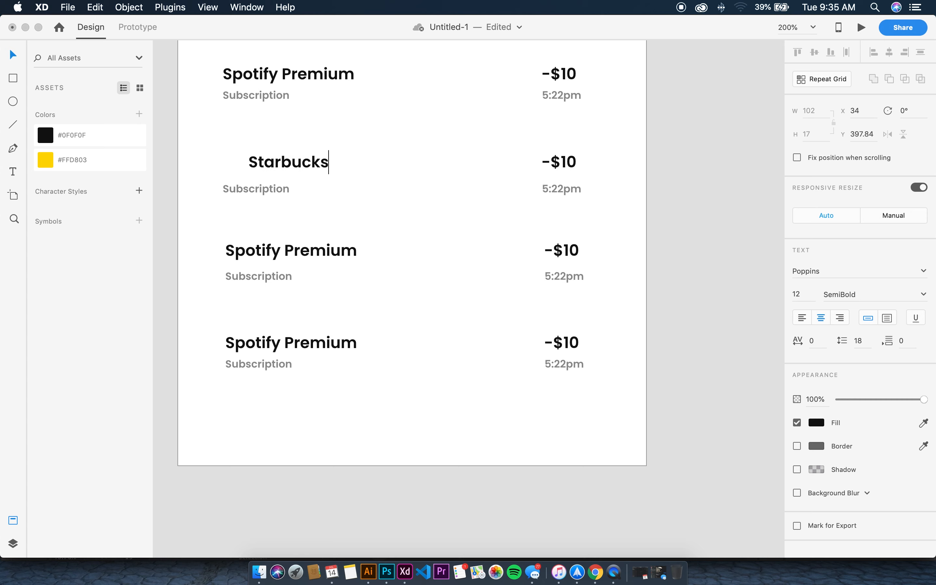
pyautogui.press('Escape')
pyautogui.moveTo(303, 170); pyautogui.dragTo(277, 172)
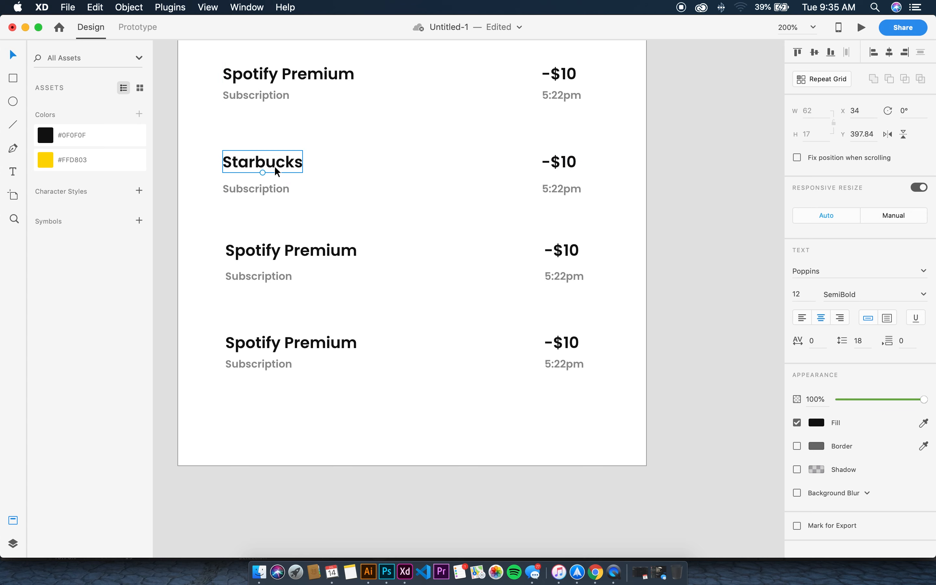
pyautogui.doubleClick(270, 186)
pyautogui.press('BackSpace')
pyautogui.write('Food')
pyautogui.press('Escape')
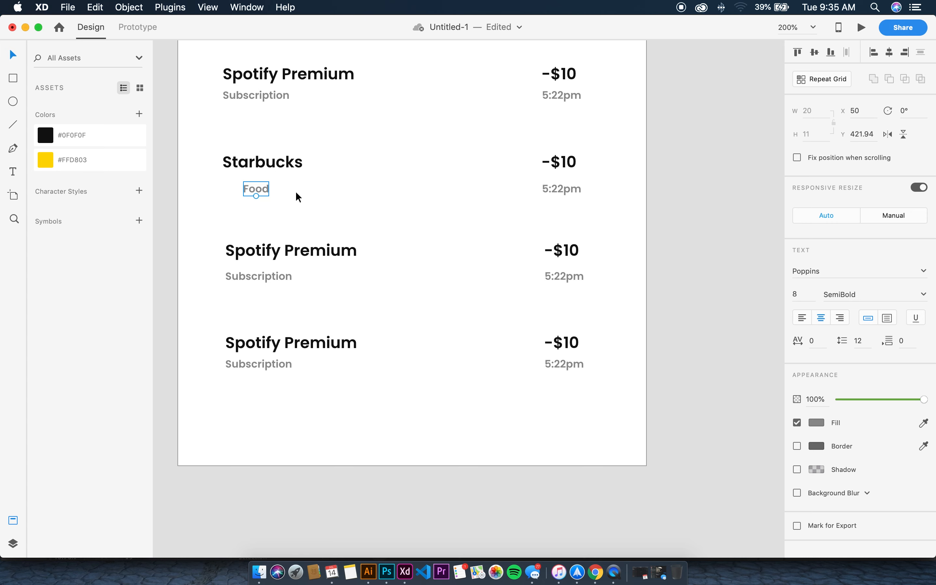
pyautogui.moveTo(256, 188); pyautogui.dragTo(238, 192)
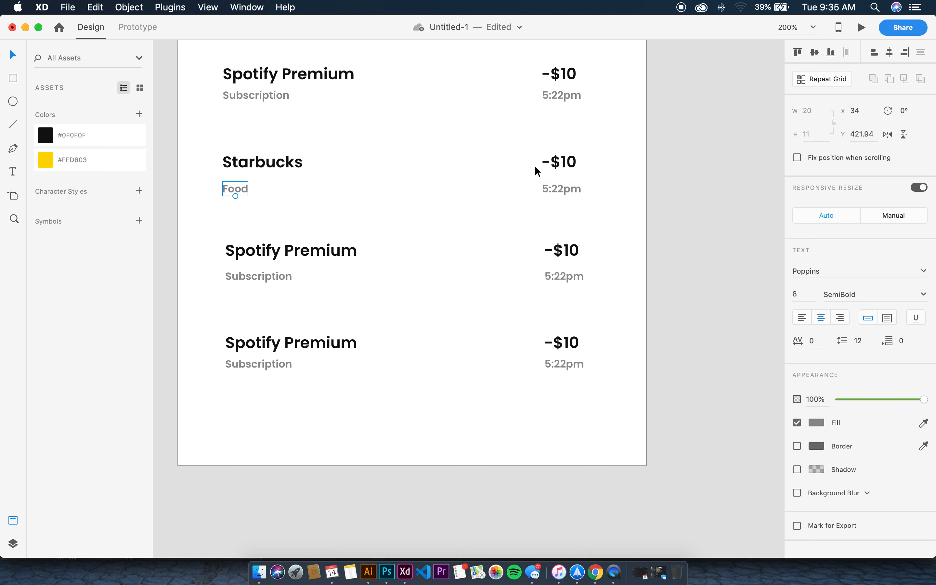
# Change the Starbucks row's amount to -$2.50 and its time to 3:12pm
pyautogui.doubleClick(550, 167)
pyautogui.moveTo(567, 162); pyautogui.dragTo(579, 161)
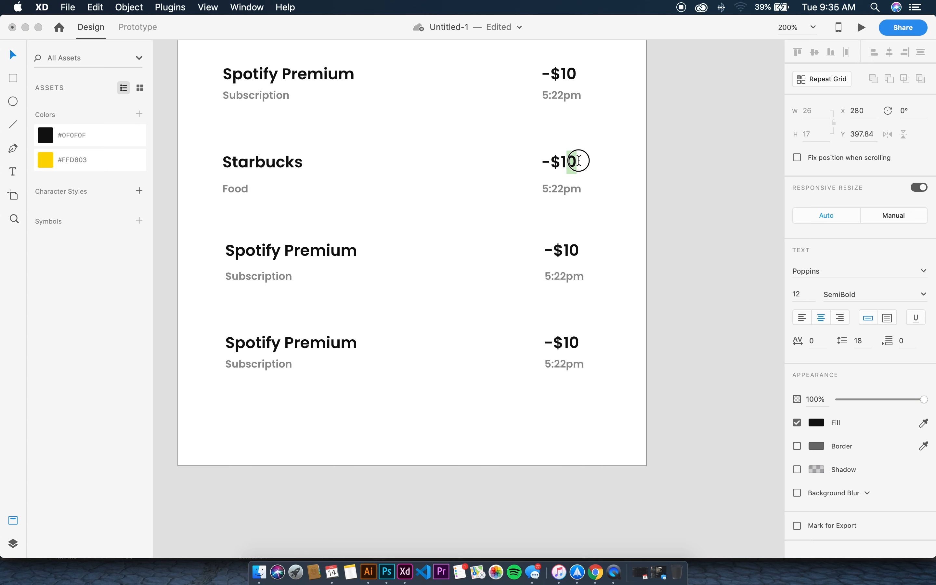
pyautogui.press('BackSpace')
pyautogui.press('BackSpace')
pyautogui.write('2.50')
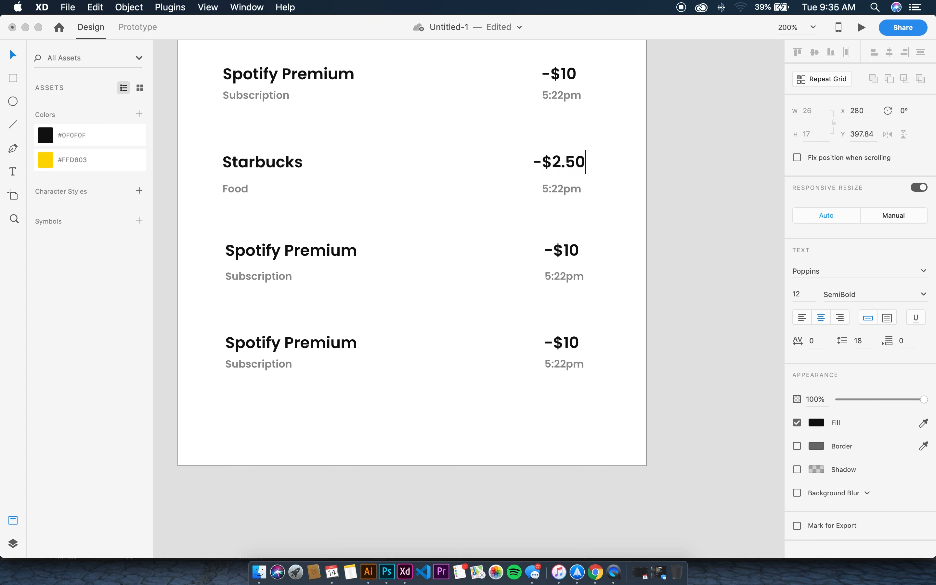
pyautogui.press('Escape')
pyautogui.moveTo(555, 161)
pyautogui.mouseDown()
pyautogui.moveTo(566, 165)
pyautogui.moveTo(552, 165)
pyautogui.mouseUp()
pyautogui.rightClick(546, 187)
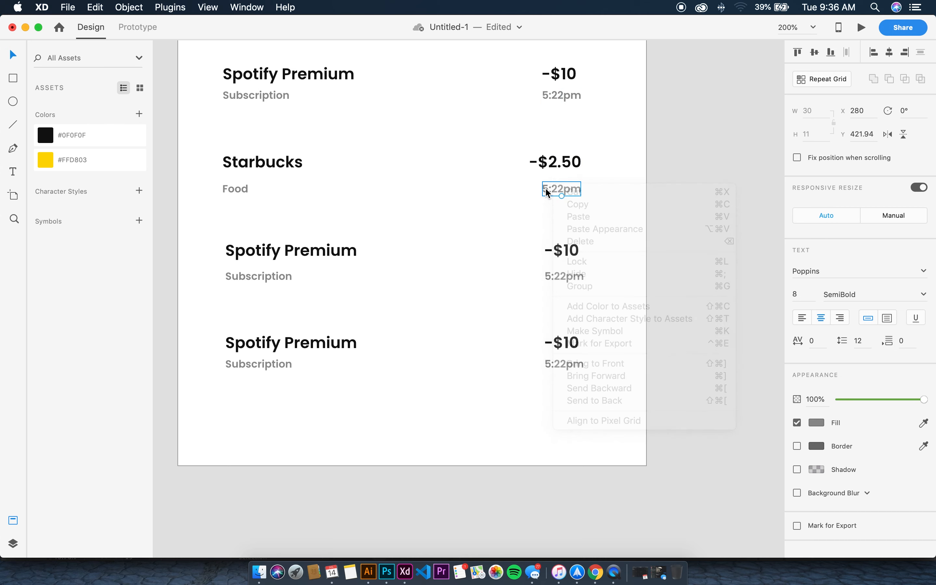
pyautogui.rightClick(539, 188)
pyautogui.click(548, 190)
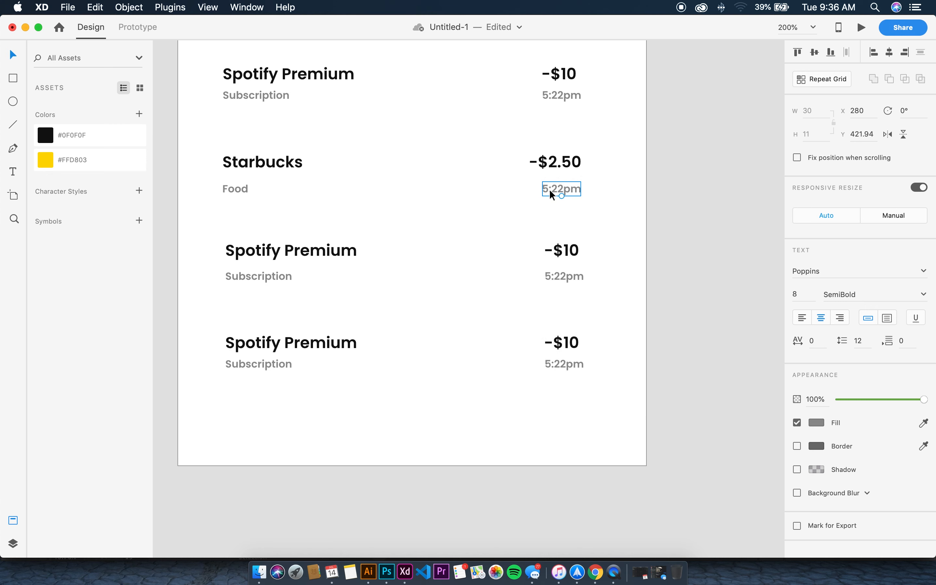
pyautogui.doubleClick(547, 190)
pyautogui.click(545, 189)
pyautogui.moveTo(547, 188)
pyautogui.mouseDown()
pyautogui.moveTo(537, 187)
pyautogui.moveTo(553, 187)
pyautogui.mouseUp()
pyautogui.write('3:1')
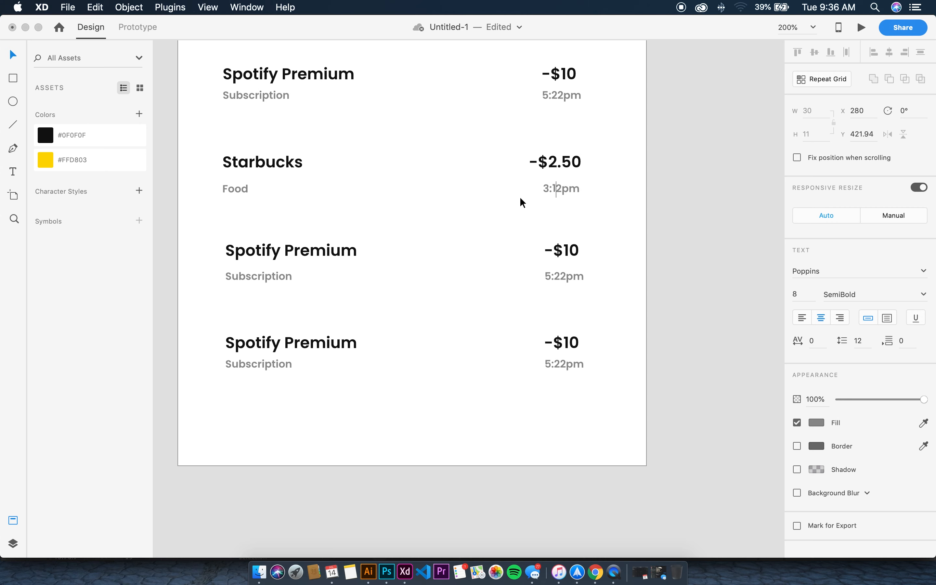
pyautogui.press('Escape')
pyautogui.press('Escape')
# Retitle the third row 'Walmart' with subtitle 'Daily Shopping', left-aligned with the others
pyautogui.doubleClick(271, 252)
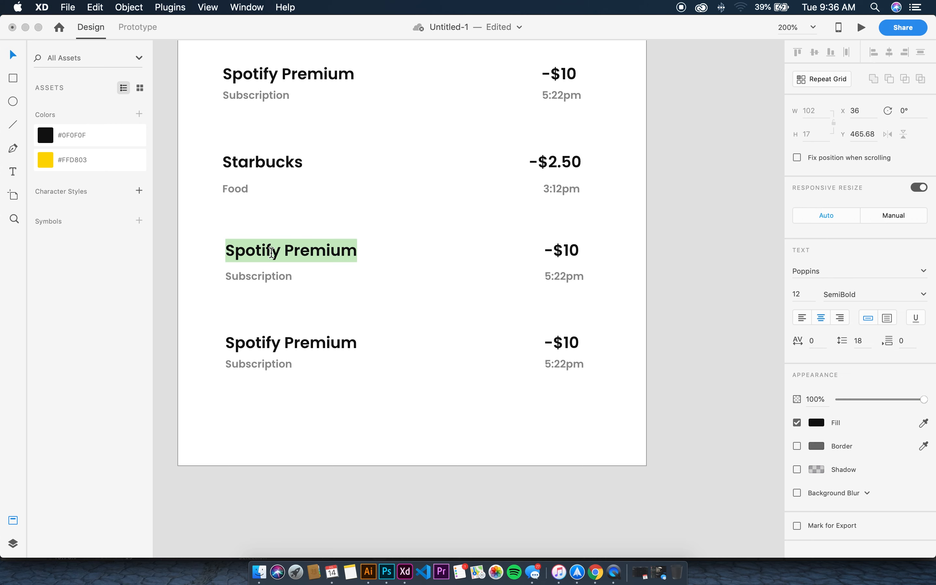
pyautogui.write('Gro')
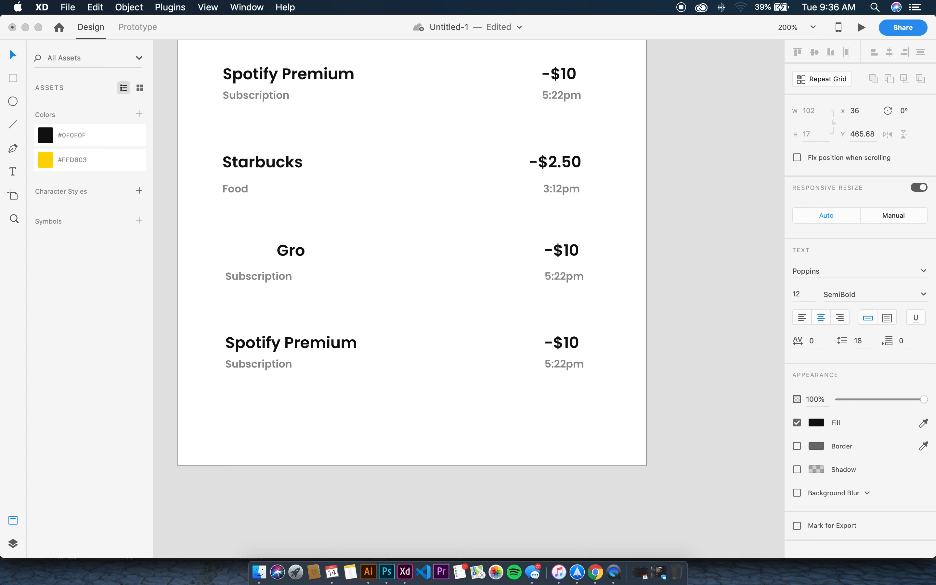
pyautogui.write('ce')
pyautogui.press('super+a')
pyautogui.write('Walmart')
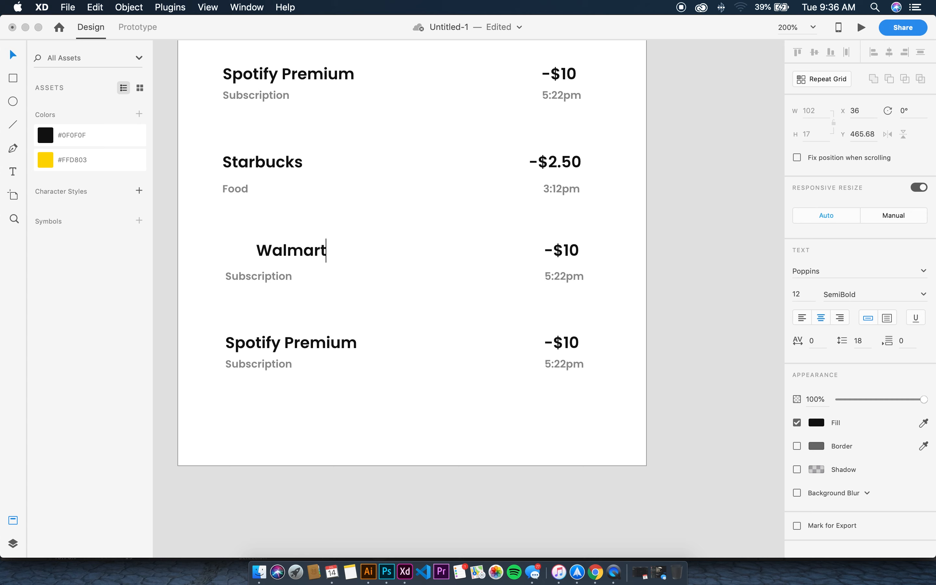
pyautogui.press('Escape')
pyautogui.moveTo(314, 249); pyautogui.dragTo(281, 249)
pyautogui.doubleClick(265, 277)
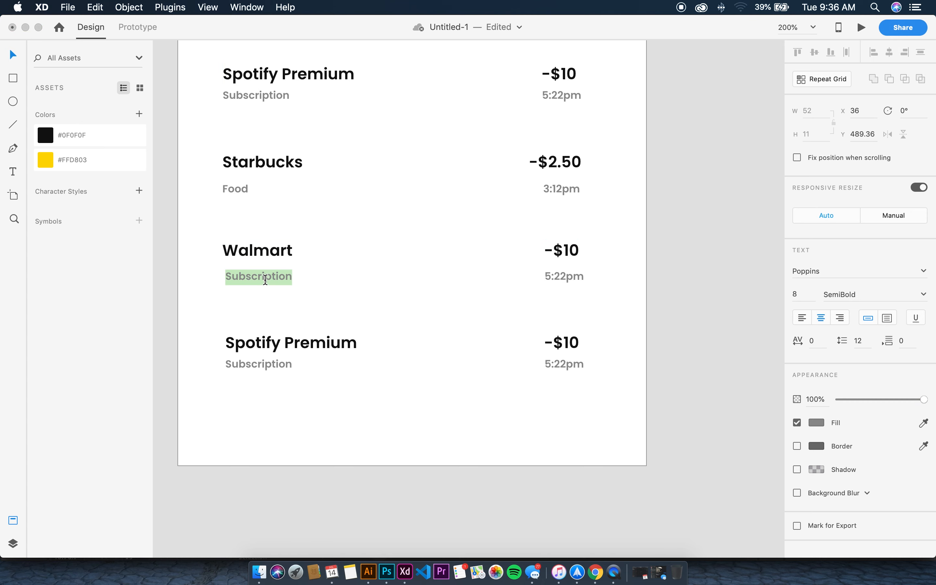
pyautogui.write('Daily Shopping')
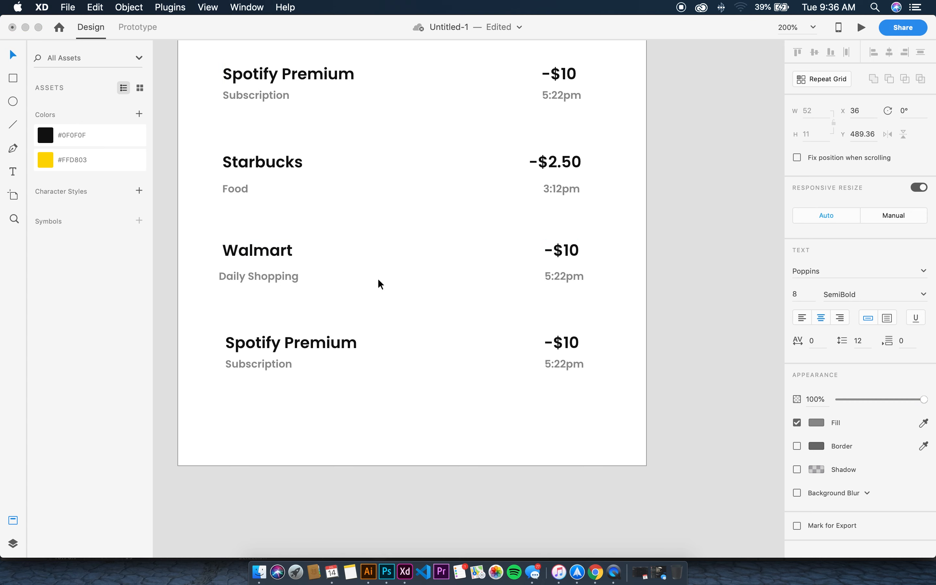
pyautogui.moveTo(271, 277); pyautogui.dragTo(275, 278)
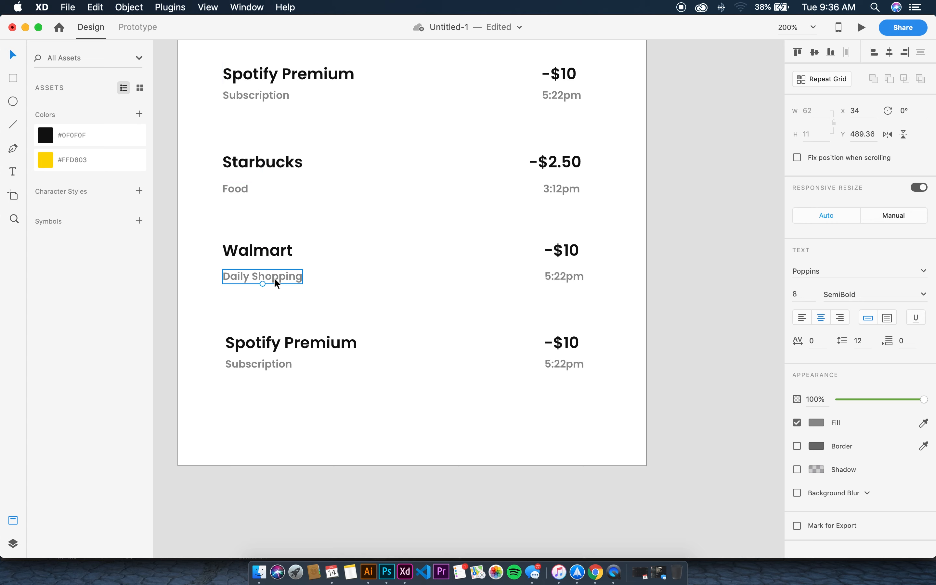
# Change the Walmart row's amount to -$60 and its time to 1:22pm
pyautogui.doubleClick(568, 251)
pyautogui.click(568, 250)
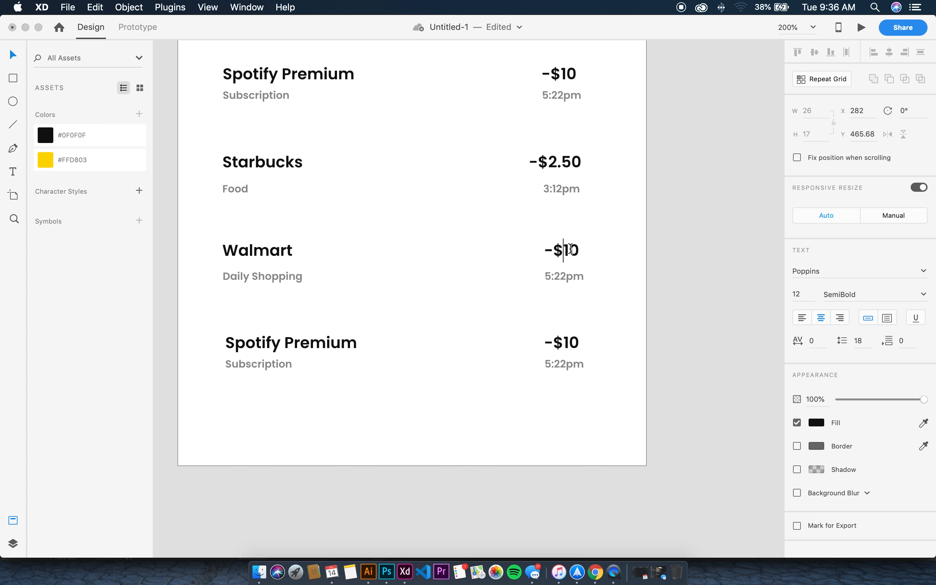
pyautogui.moveTo(568, 250); pyautogui.dragTo(565, 250)
pyautogui.write('6')
pyautogui.press('Escape')
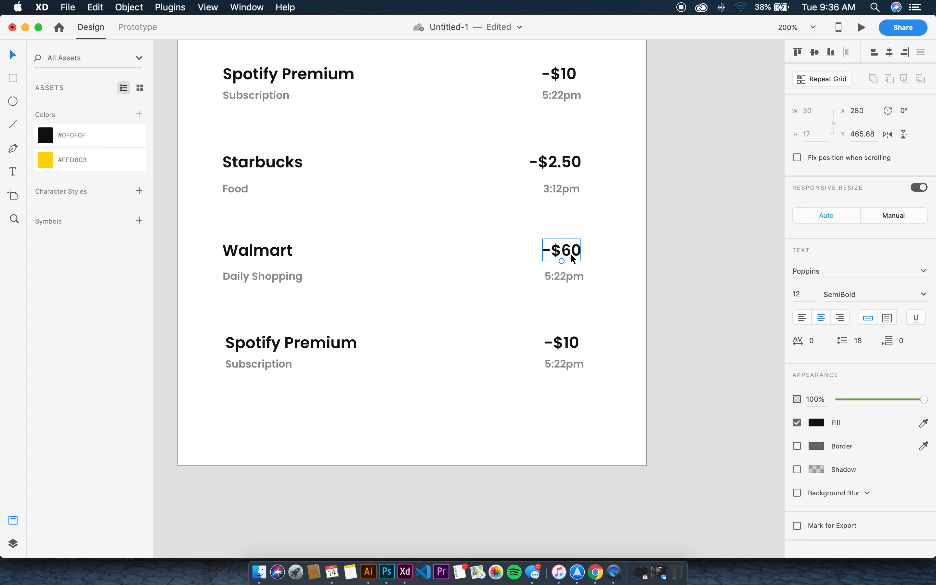
pyautogui.doubleClick(565, 278)
pyautogui.click(551, 276)
pyautogui.moveTo(550, 276); pyautogui.dragTo(576, 277)
pyautogui.write('1')
pyautogui.click(611, 274)
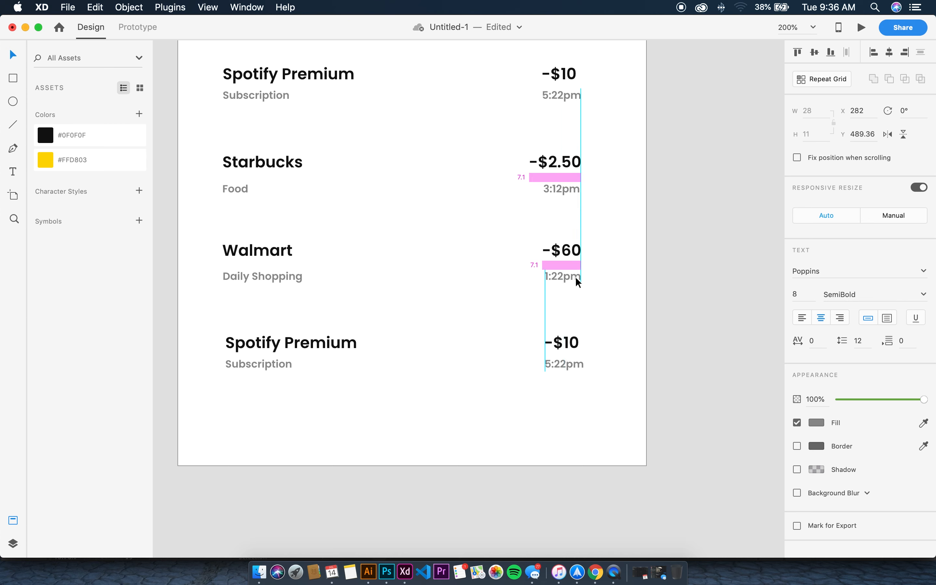
# Retitle the bottom row 'Topup' with subtitle 'Income', aligned left under the other titles
pyautogui.moveTo(293, 342); pyautogui.dragTo(291, 342)
pyautogui.doubleClick(295, 341)
pyautogui.write('Topouo')
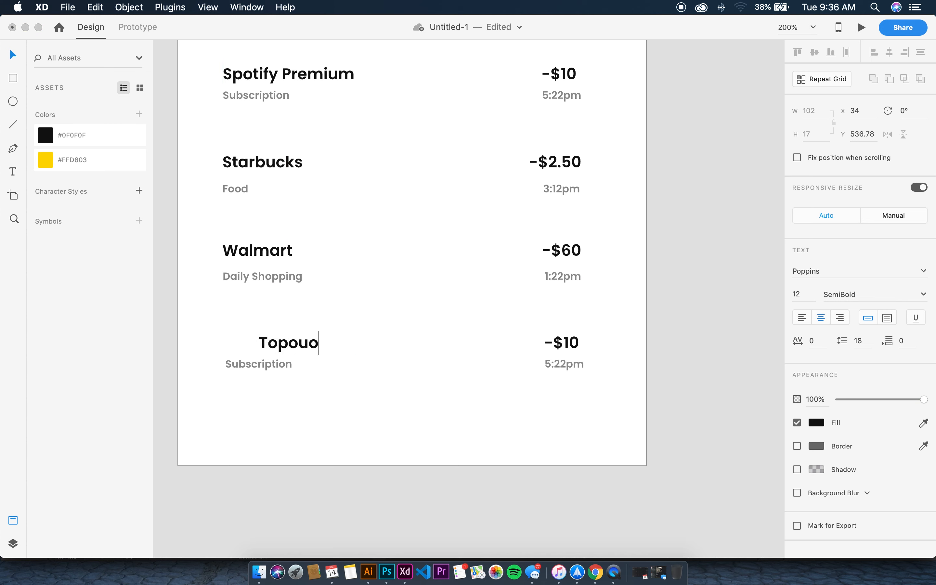
pyautogui.press('BackSpace')
pyautogui.press('BackSpace')
pyautogui.press('BackSpace')
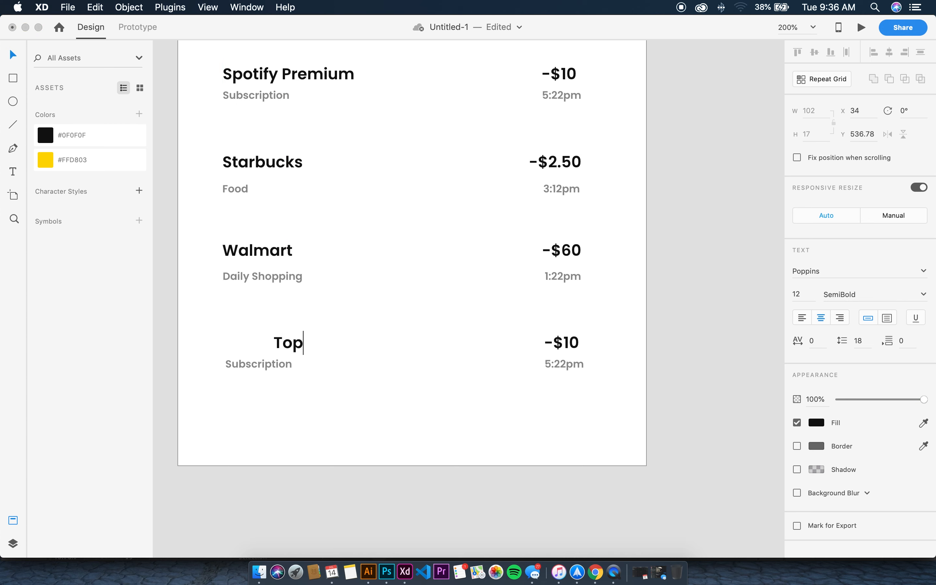
pyautogui.write('up')
pyautogui.press('Escape')
pyautogui.moveTo(299, 348); pyautogui.dragTo(258, 346)
pyautogui.doubleClick(258, 362)
pyautogui.press('BackSpace')
pyautogui.write('Inc')
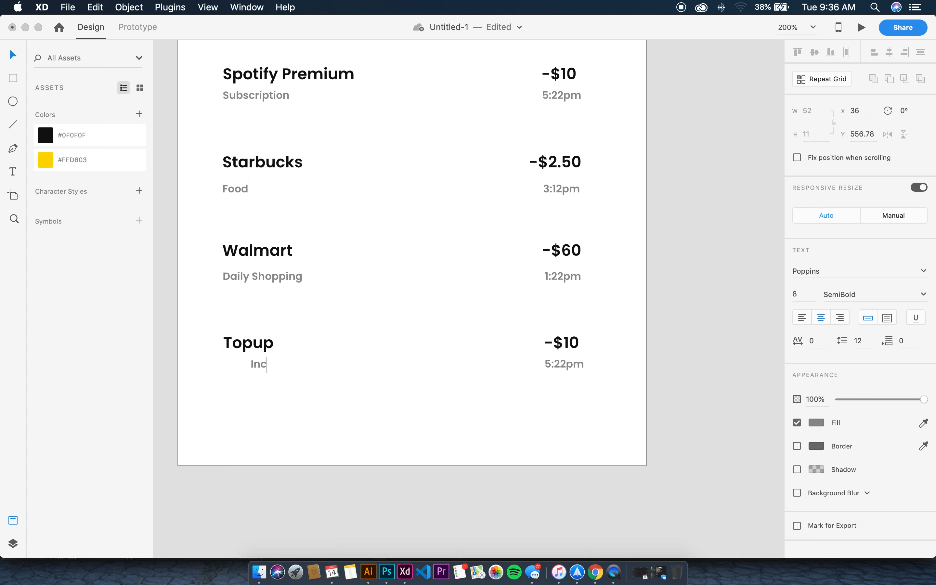
pyautogui.write('ome')
pyautogui.press('Escape')
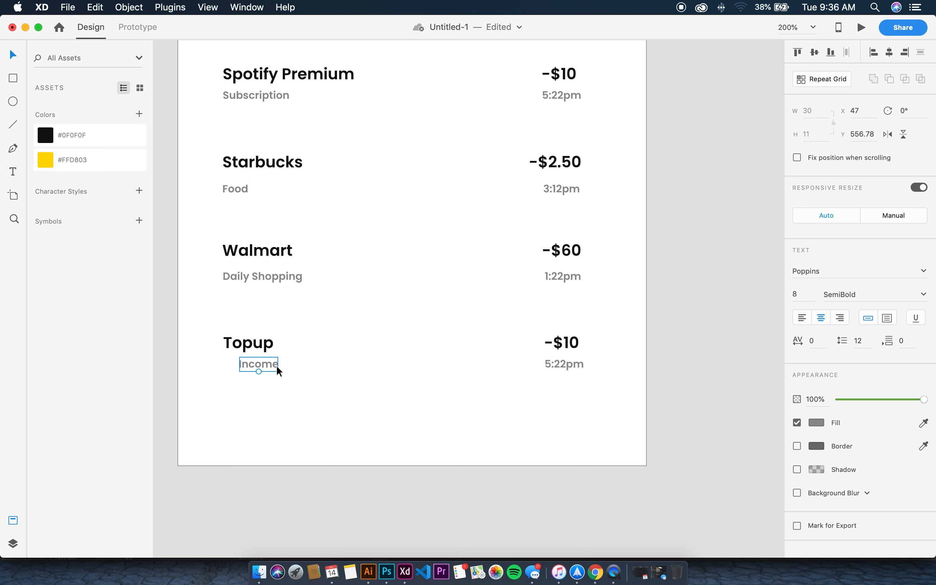
pyautogui.moveTo(276, 366); pyautogui.dragTo(259, 366)
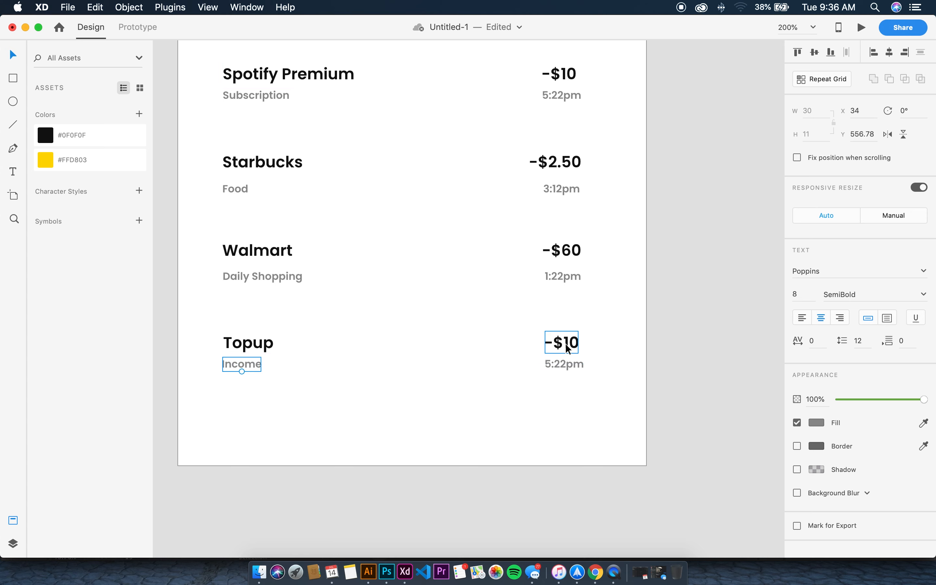
# Change the Topup amount to +$250, right-aligned with the amount column
pyautogui.doubleClick(567, 348)
pyautogui.moveTo(554, 343); pyautogui.dragTo(536, 347)
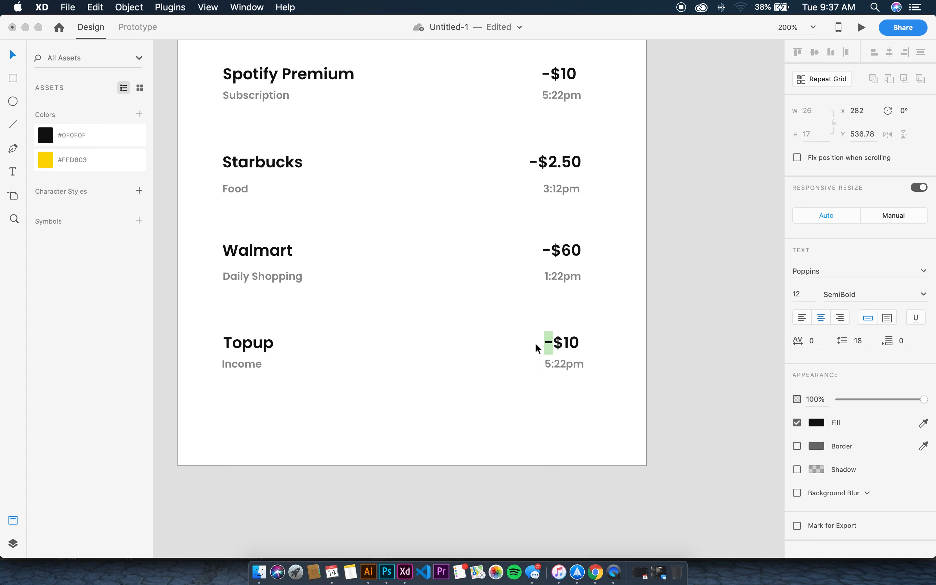
pyautogui.press('Return')
pyautogui.write('+')
pyautogui.press('Right')
pyautogui.press('BackSpace')
pyautogui.write('25')
pyautogui.click(638, 326)
pyautogui.moveTo(578, 336); pyautogui.dragTo(542, 365)
# Set the Topup time to 10:00am, aligned with the amounts' right edge
pyautogui.doubleClick(558, 362)
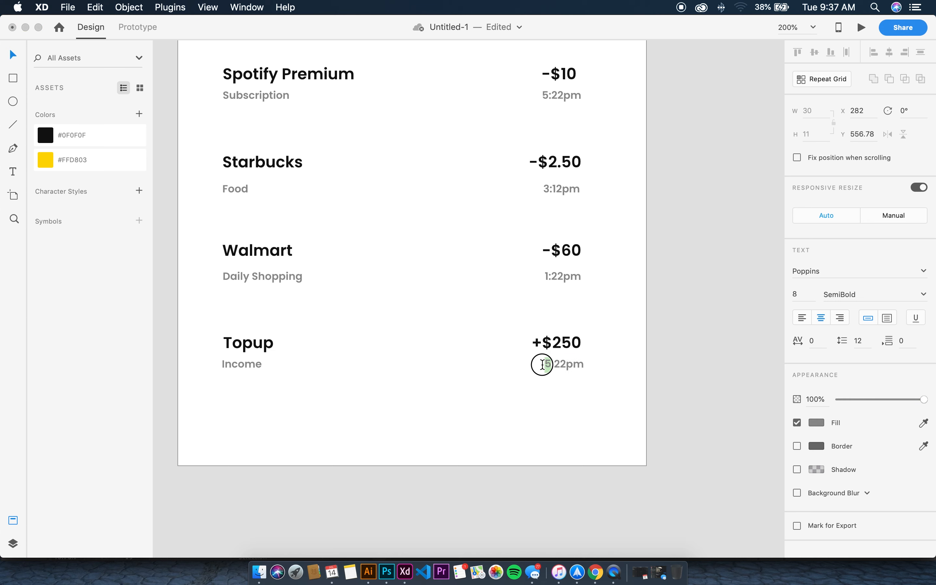
pyautogui.press('BackSpace')
pyautogui.write('10')
pyautogui.press('BackSpace')
pyautogui.press('Delete')
pyautogui.press('BackSpace')
pyautogui.write(':00am')
pyautogui.press('Escape')
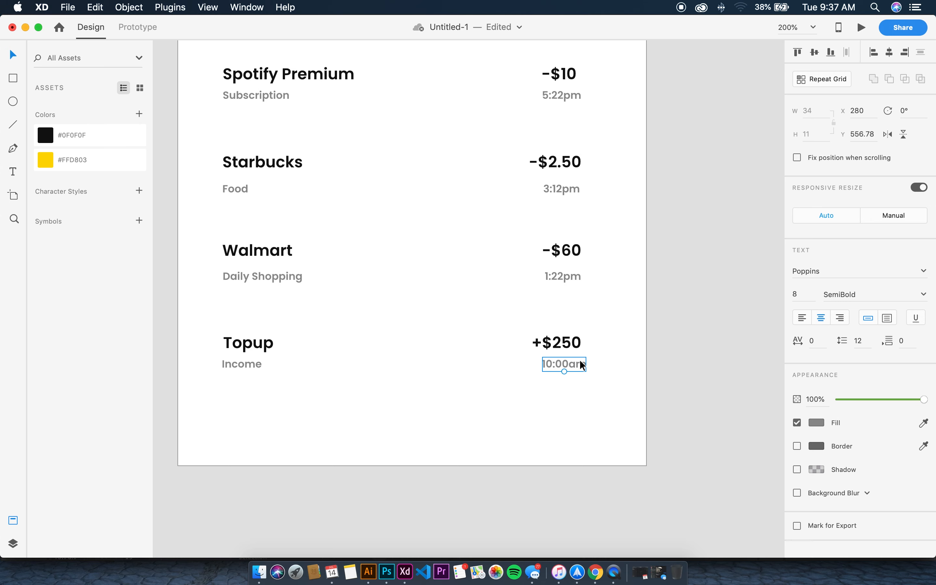
pyautogui.moveTo(578, 363); pyautogui.dragTo(575, 364)
# Colour the +$250 amount green
pyautogui.click(548, 343)
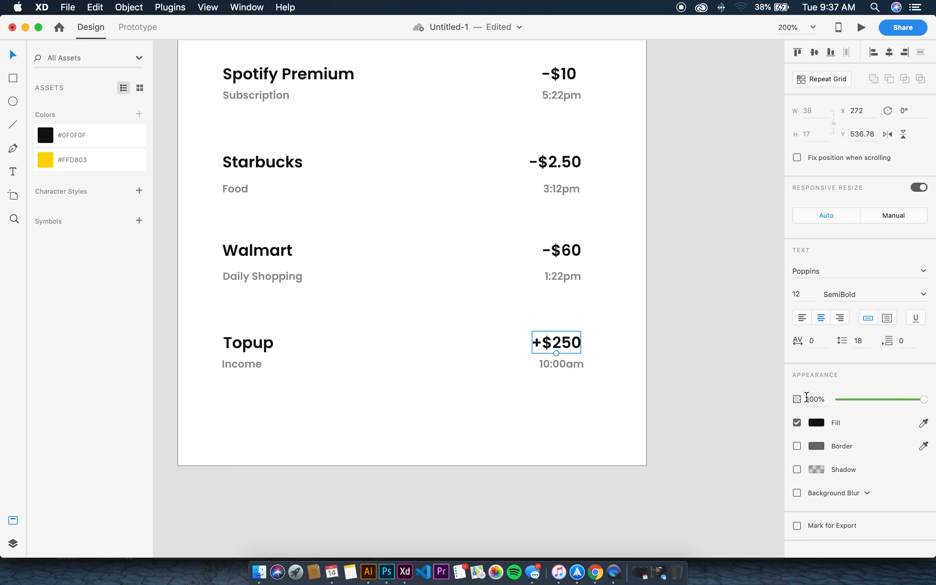
pyautogui.click(826, 417)
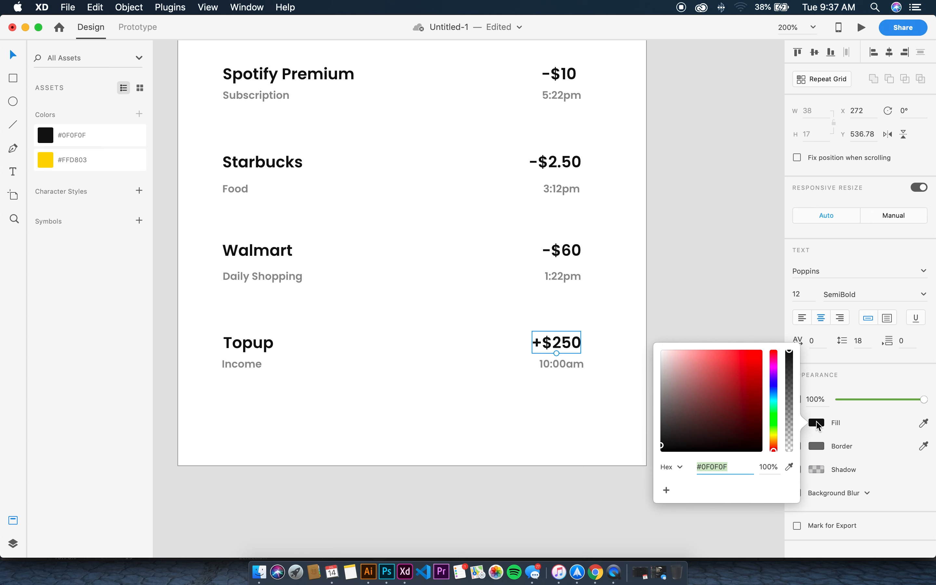
pyautogui.click(774, 414)
pyautogui.moveTo(753, 399); pyautogui.dragTo(760, 374)
pyautogui.click(671, 285)
# Fill the -$10, -$2.50 and -$60 amounts with red #FF2121 together
pyautogui.scroll(3, 672, 285)
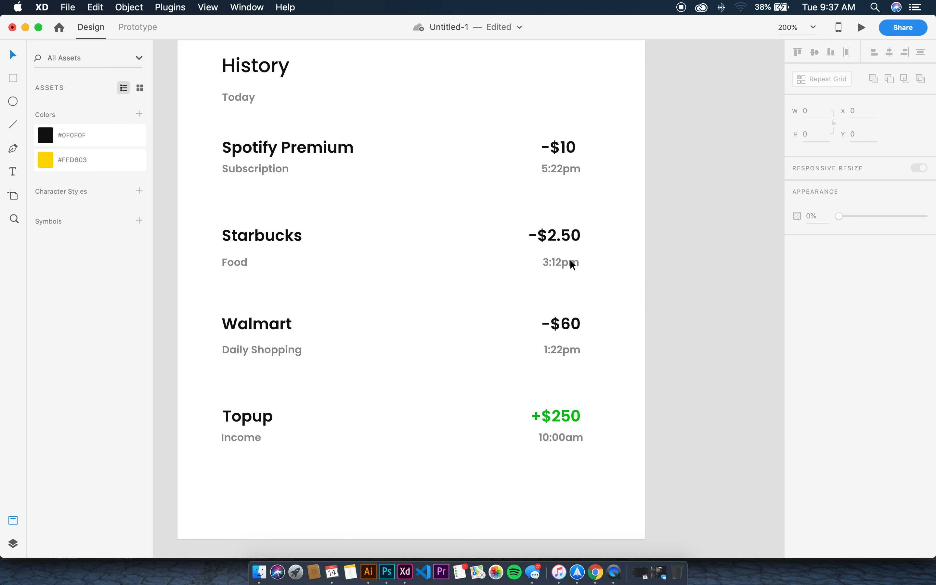
pyautogui.click(566, 235)
pyautogui.keyDown('shift'); pyautogui.click(561, 146); pyautogui.keyUp('shift')
pyautogui.keyDown('shift'); pyautogui.click(569, 321); pyautogui.keyUp('shift')
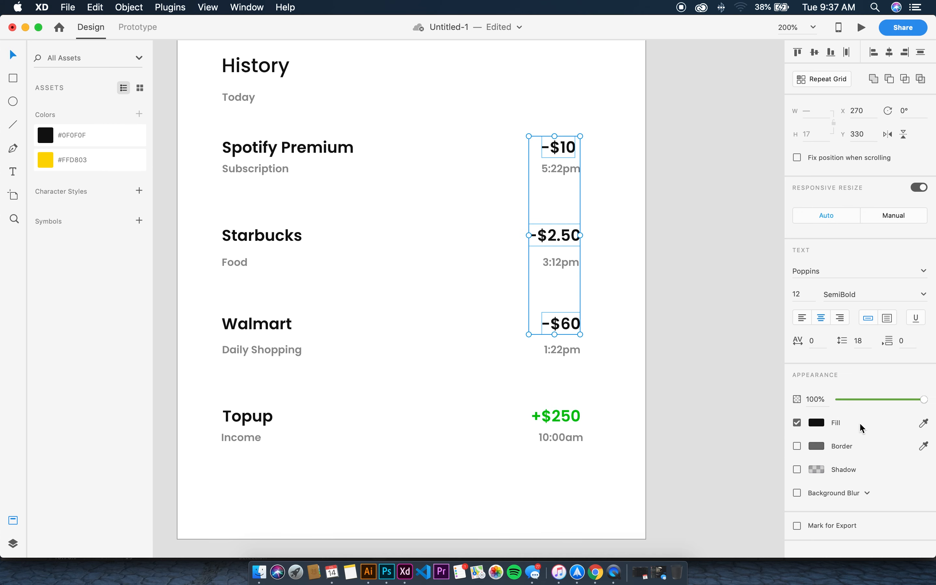
pyautogui.click(816, 422)
pyautogui.moveTo(758, 380); pyautogui.dragTo(753, 353)
pyautogui.click(685, 221)
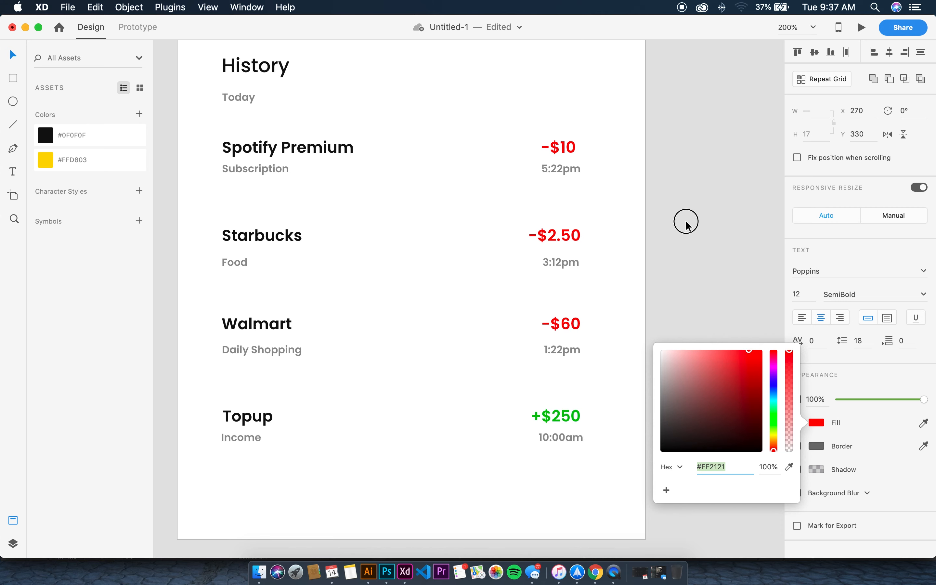
pyautogui.scroll(-3, 661, 205)
pyautogui.hscroll(-3, 661, 205)
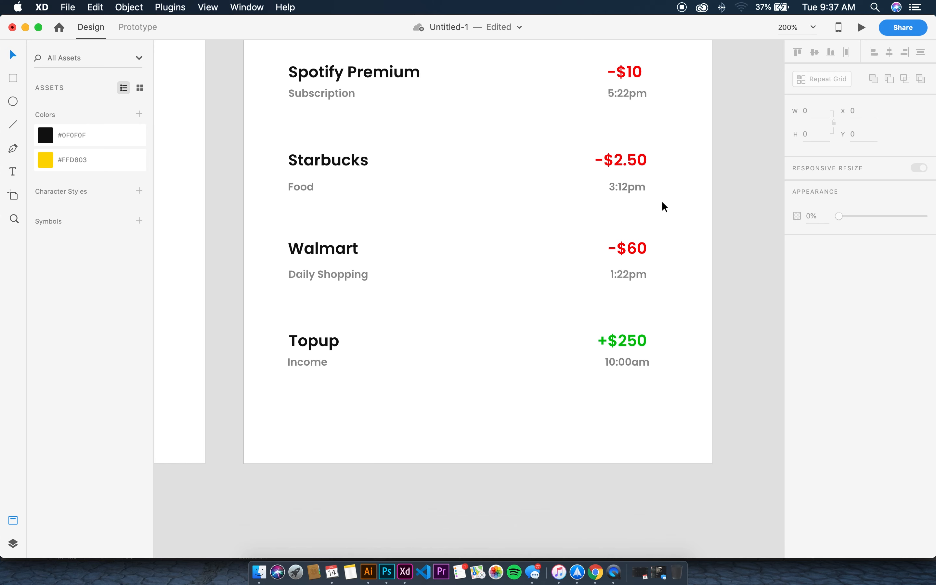
pyautogui.press('super+minus')
pyautogui.press('super+equal')
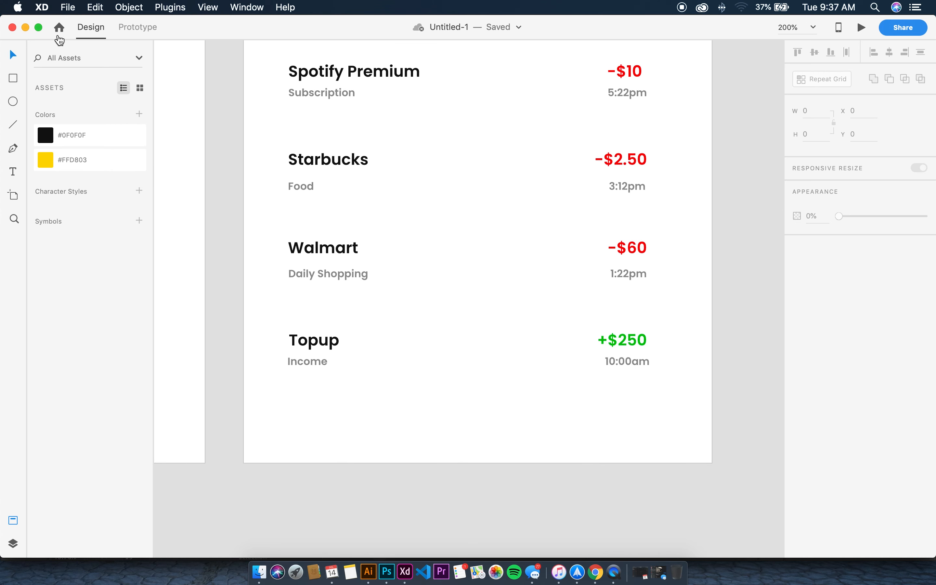
# Draw a full-width bottom bar rectangle with no border and a drop shadow
pyautogui.click(13, 78)
pyautogui.scroll(-2, 271, 406)
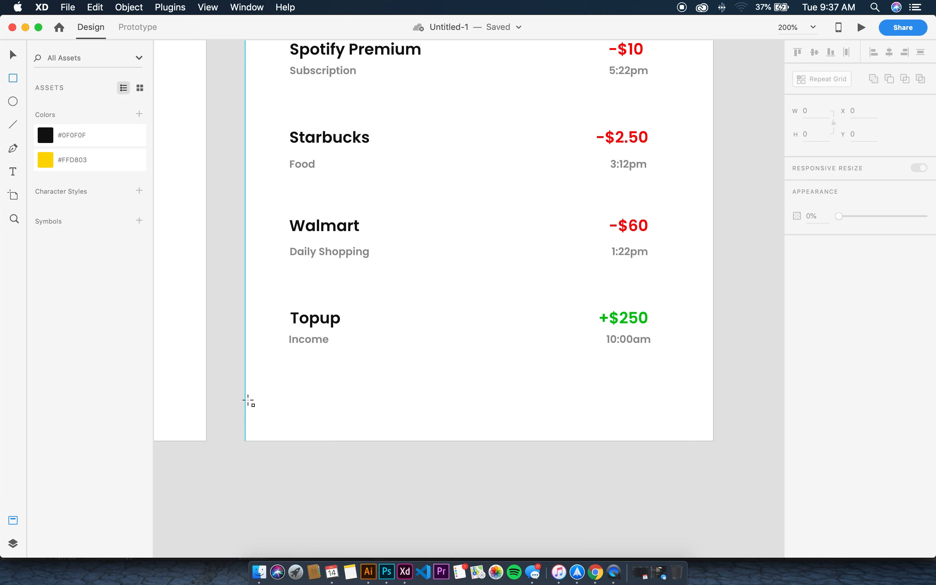
pyautogui.moveTo(254, 385)
pyautogui.mouseDown()
pyautogui.moveTo(564, 427)
pyautogui.moveTo(717, 435)
pyautogui.mouseUp()
pyautogui.moveTo(252, 408); pyautogui.dragTo(248, 409)
pyautogui.press('v')
pyautogui.click(797, 345)
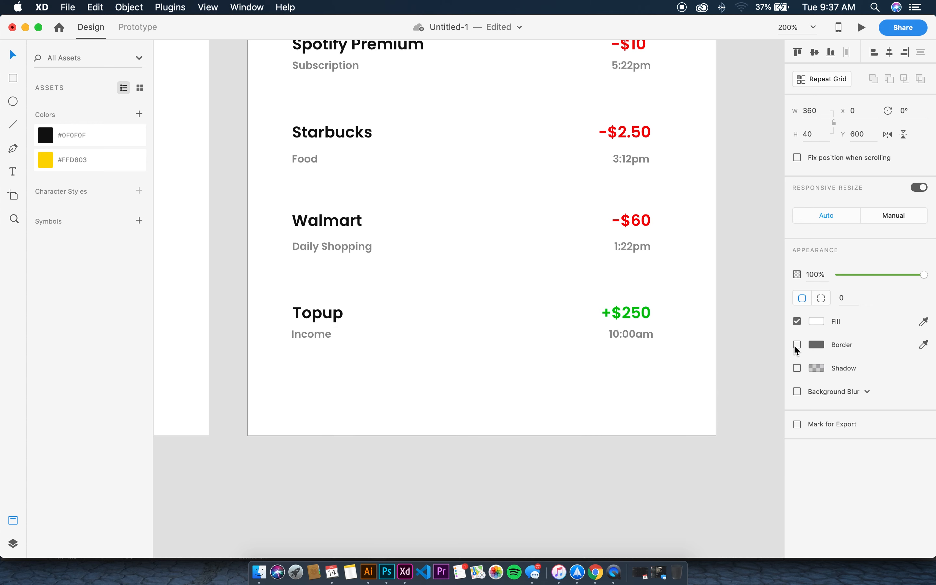
pyautogui.click(798, 368)
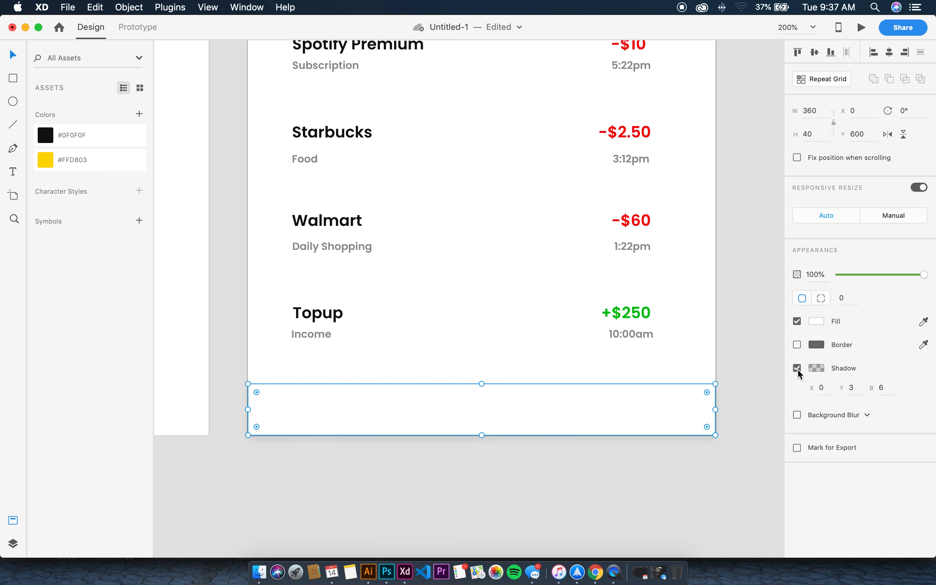
# Add a 43×43 yellow #FFD803 circle above the bar, borderless with a shadow
pyautogui.click(13, 102)
pyautogui.moveTo(455, 361)
pyautogui.mouseDown()
pyautogui.moveTo(534, 417)
pyautogui.moveTo(508, 393)
pyautogui.moveTo(524, 392)
pyautogui.moveTo(508, 388)
pyautogui.mouseUp()
pyautogui.press('v')
pyautogui.click(74, 167)
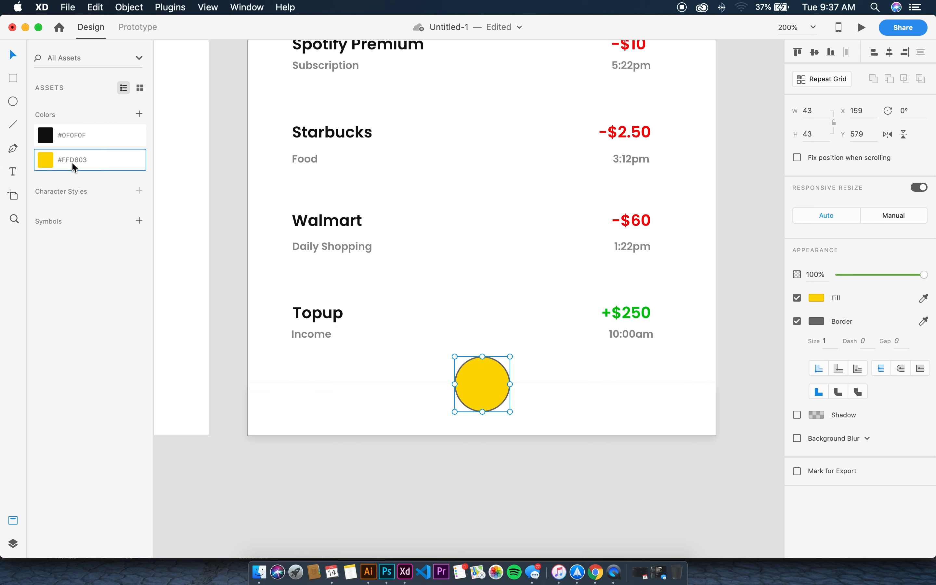
pyautogui.click(799, 322)
pyautogui.click(797, 346)
pyautogui.click(533, 296)
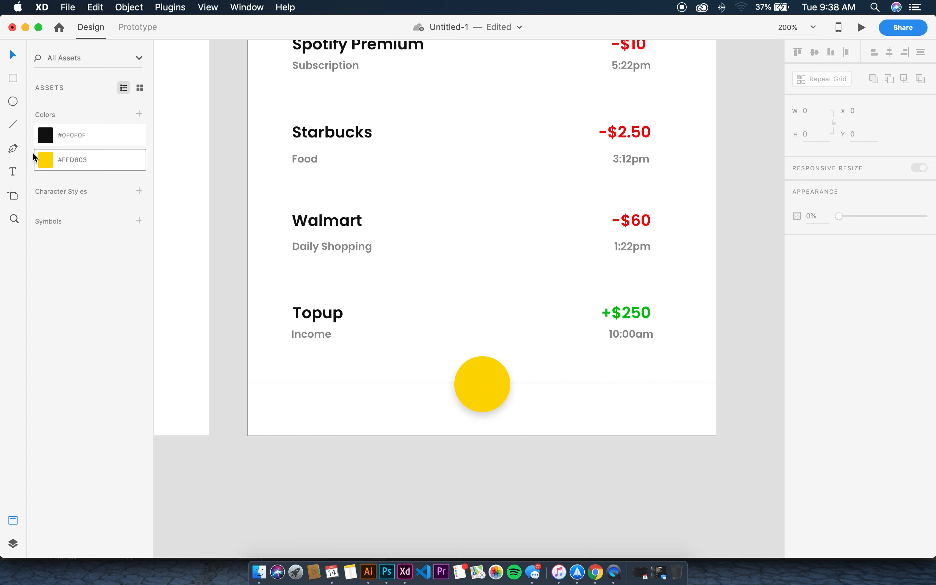
# Create a '+' text in white #FFFFFF at font size 15
pyautogui.click(14, 169)
pyautogui.click(462, 314)
pyautogui.write('+')
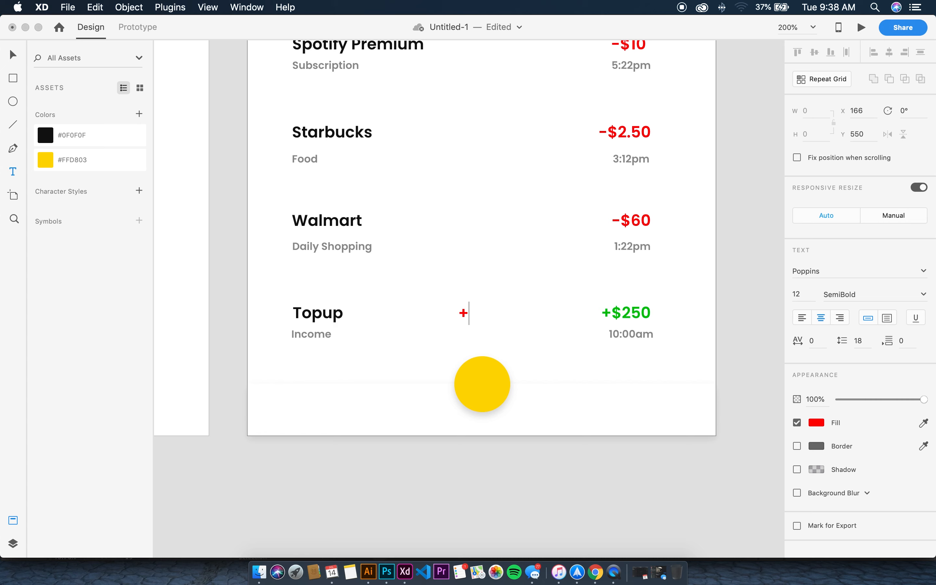
pyautogui.press('super+a')
pyautogui.click(816, 422)
pyautogui.write('FFFFFF')
pyautogui.press('Return')
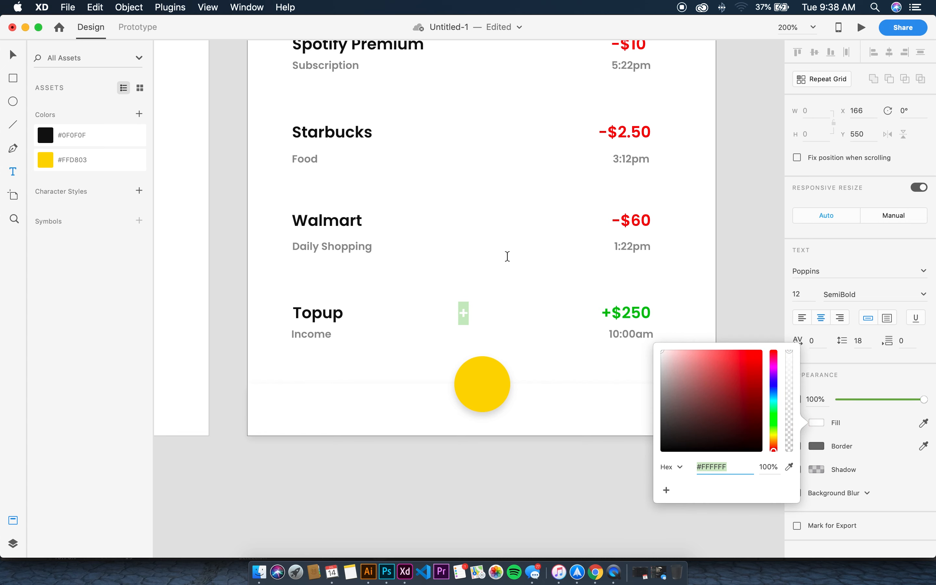
pyautogui.click(9, 55)
pyautogui.click(800, 294)
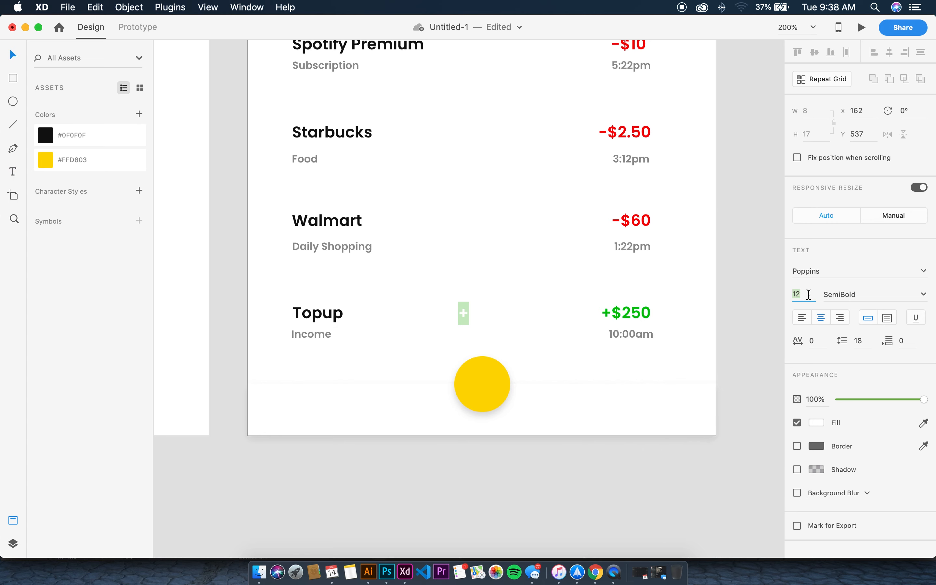
pyautogui.write('15')
pyautogui.press('Return')
pyautogui.press('Escape')
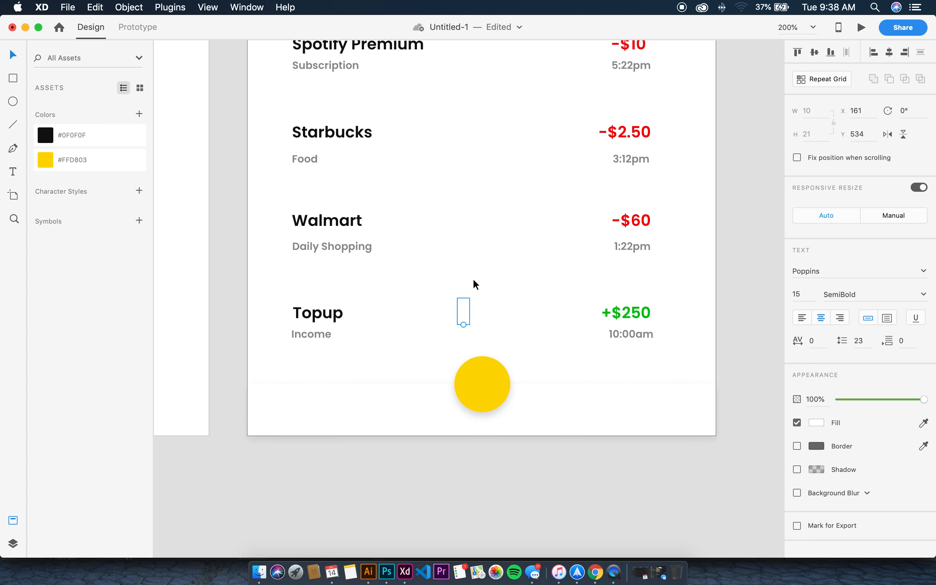
# Centre the plus on the yellow circle and copy the Income label into the bar
pyautogui.moveTo(470, 315); pyautogui.dragTo(485, 382)
pyautogui.click(493, 324)
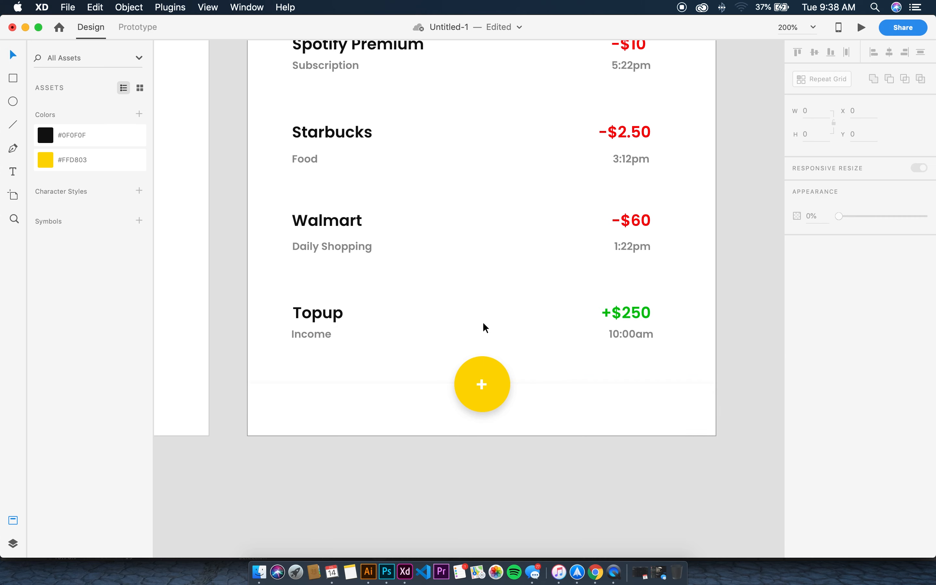
pyautogui.moveTo(335, 330); pyautogui.dragTo(326, 421)
# Turn the copied label into 'DASHBOARD' on the left of the bottom bar
pyautogui.press('super+bracketright')
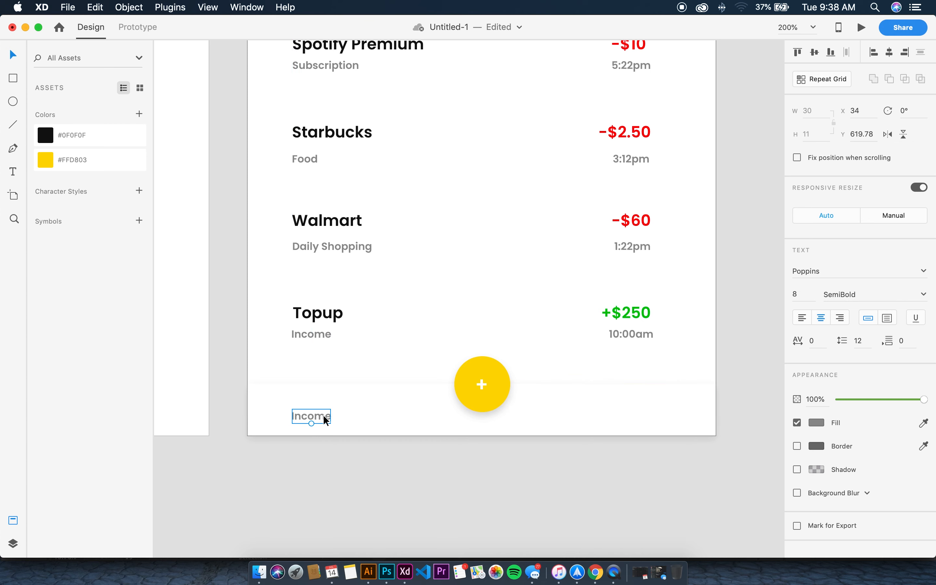
pyautogui.doubleClick(323, 415)
pyautogui.write('Dash')
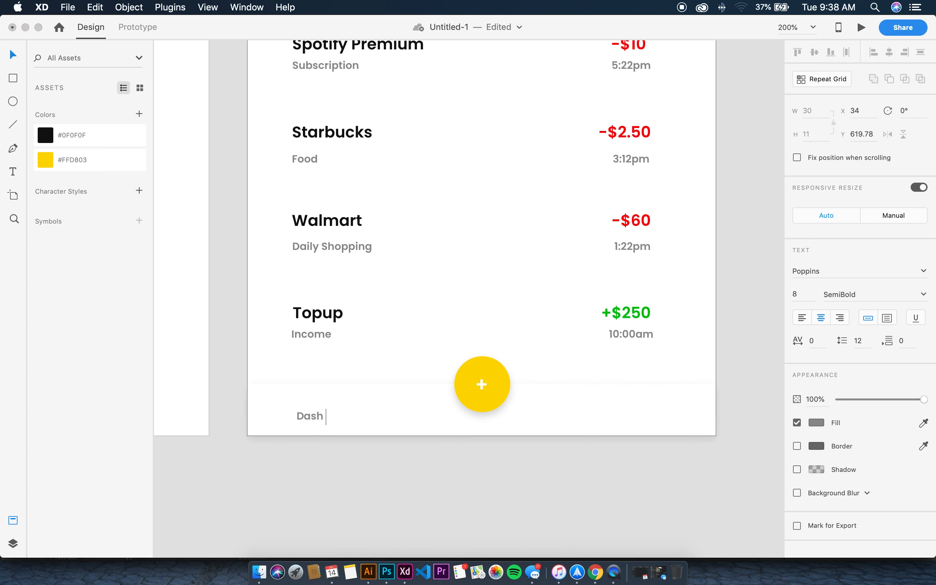
pyautogui.write('board')
pyautogui.press('Escape')
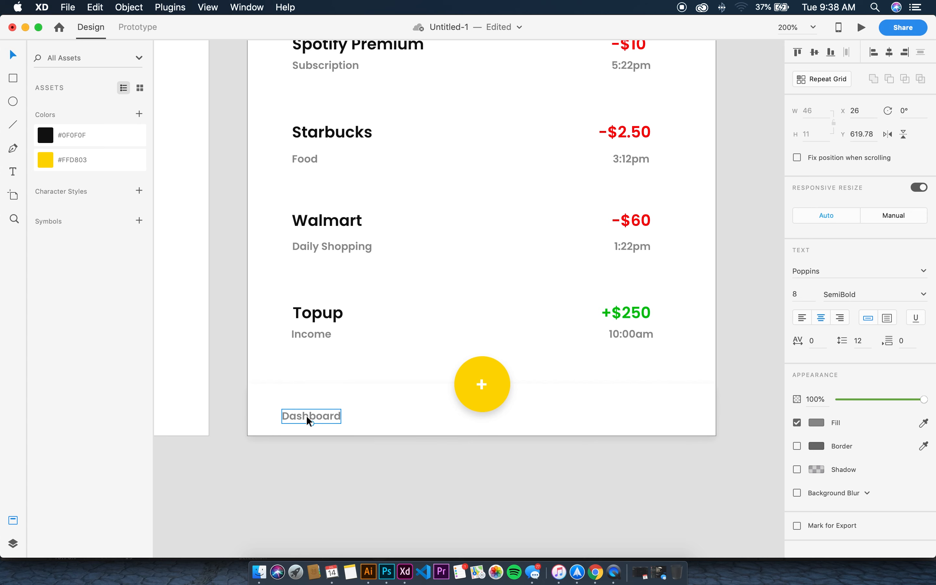
pyautogui.moveTo(306, 415); pyautogui.dragTo(321, 413)
pyautogui.doubleClick(344, 413)
pyautogui.write('DASHBOARD')
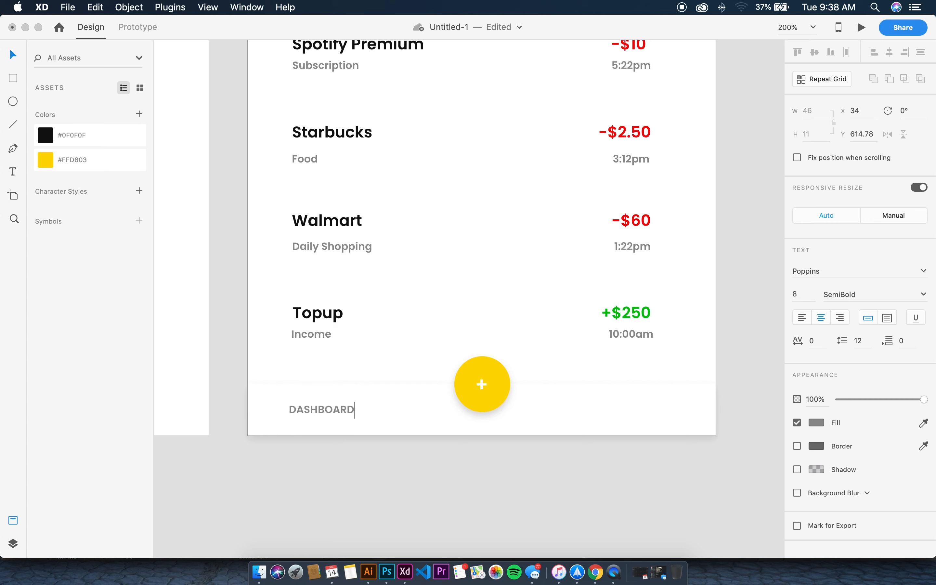
pyautogui.press('Escape')
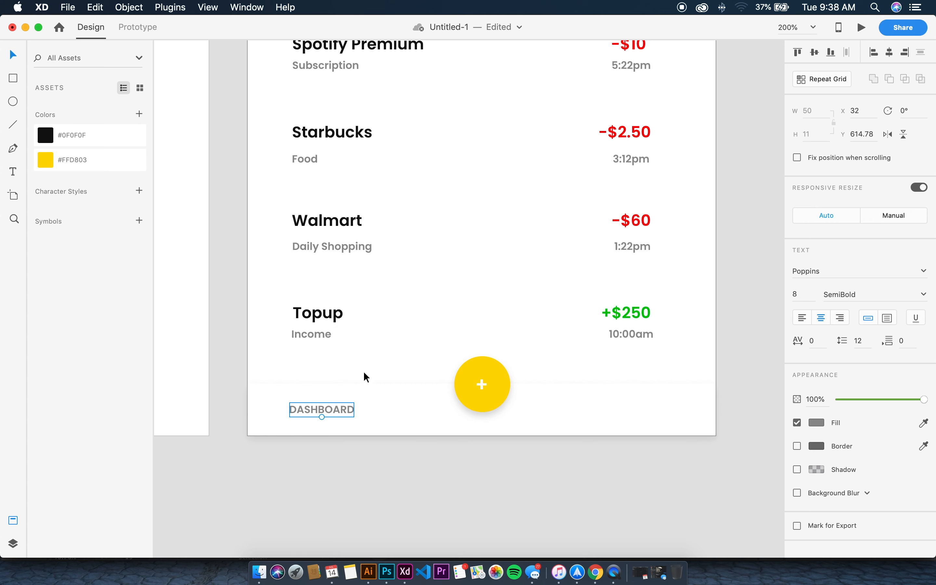
# Duplicate it to the right as 'PROFILE', align it, and fit both artboards in view
pyautogui.moveTo(335, 404); pyautogui.dragTo(634, 403)
pyautogui.doubleClick(635, 404)
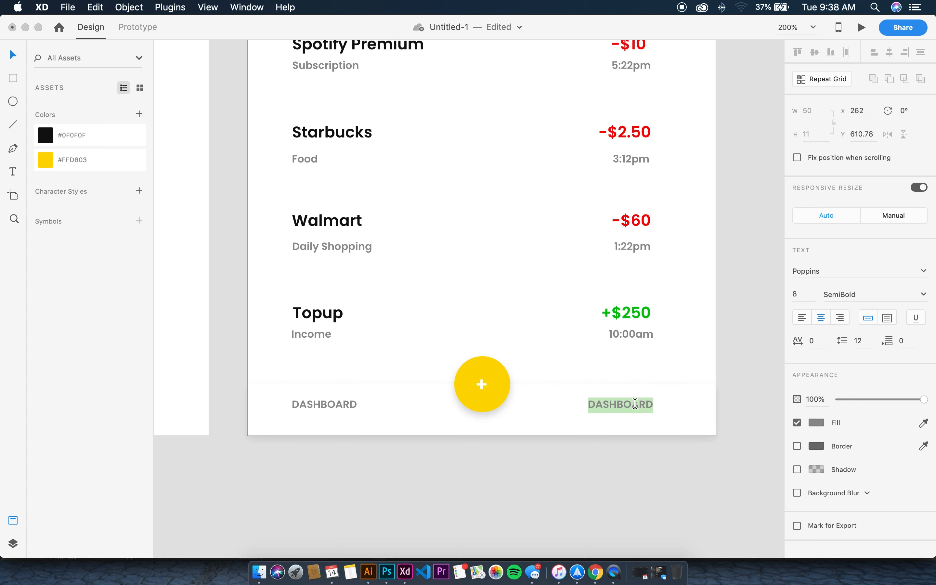
pyautogui.write('PROFILE')
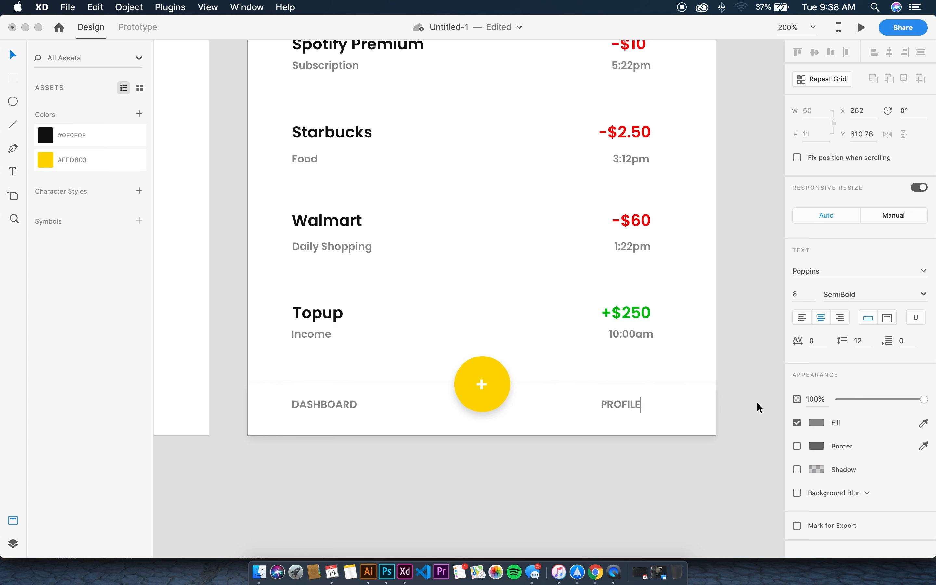
pyautogui.press('Escape')
pyautogui.moveTo(640, 405); pyautogui.dragTo(651, 403)
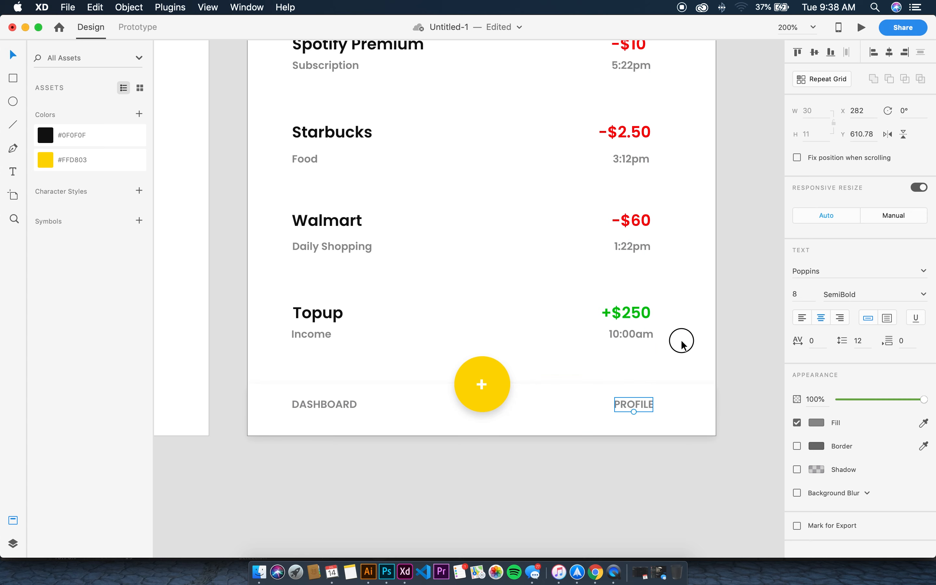
pyautogui.click(682, 342)
pyautogui.press('super+0')
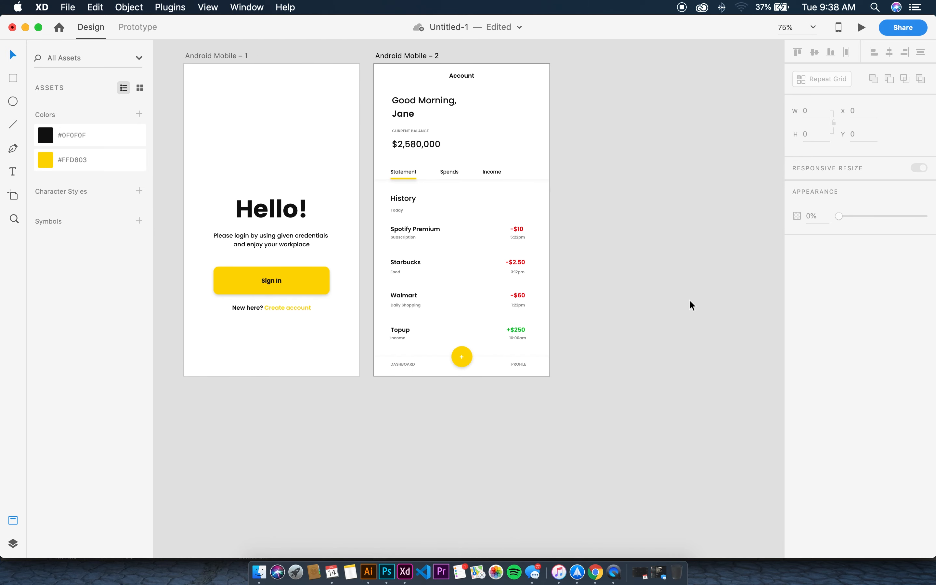
# Make the Account screen artboard active and launch its desktop preview
pyautogui.click(432, 142)
pyautogui.click(500, 72)
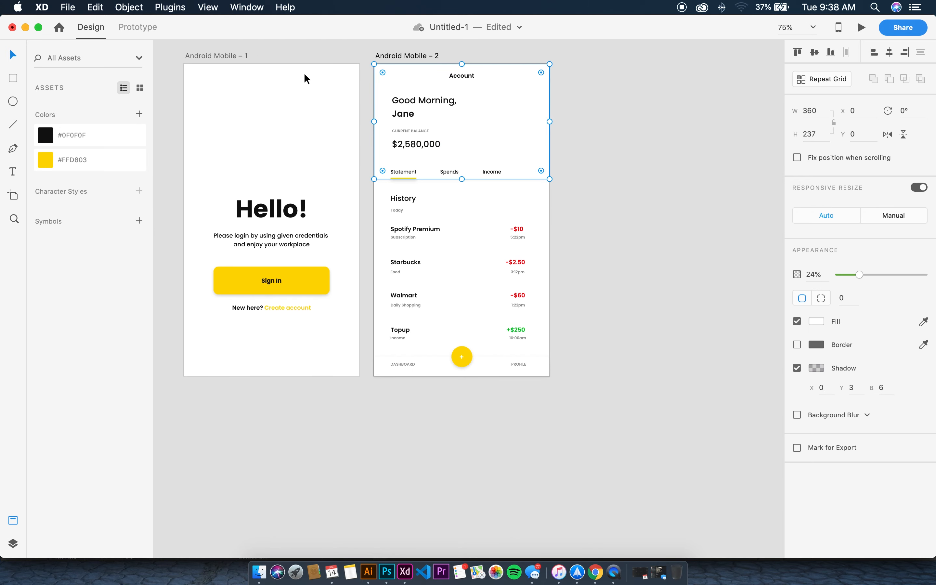
pyautogui.click(303, 72)
pyautogui.click(507, 77)
pyautogui.click(860, 28)
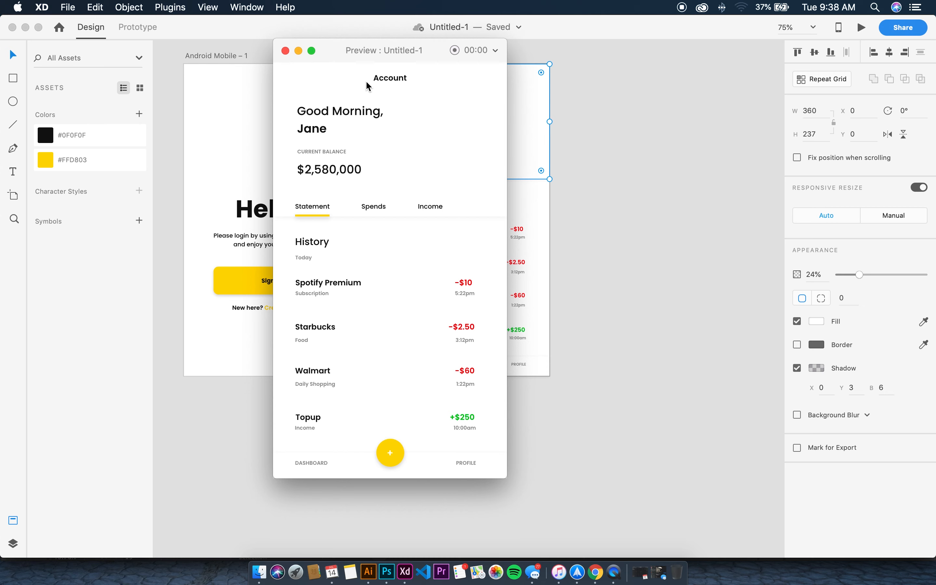
# Close the preview and left-align the greeting, balance label, amount and Statement texts
pyautogui.click(285, 51)
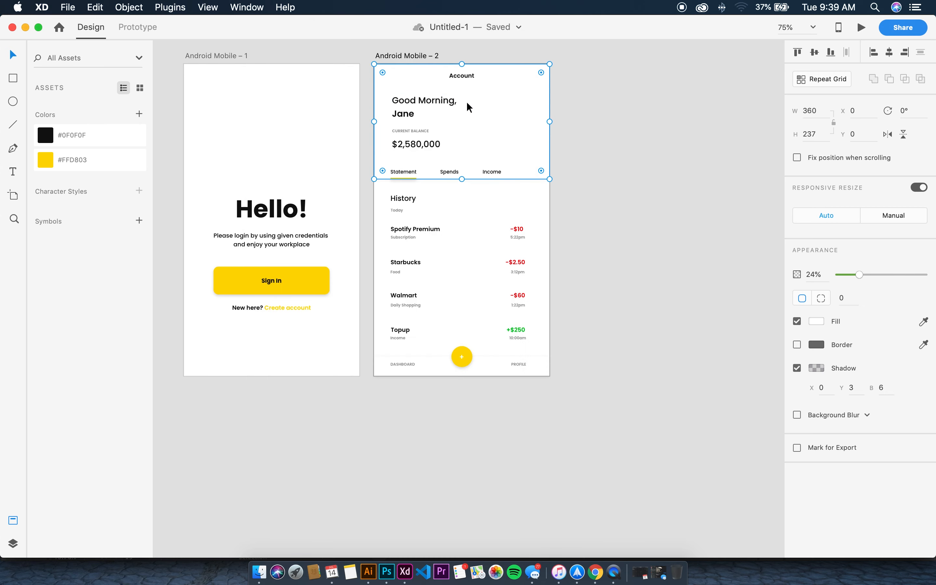
pyautogui.click(468, 76)
pyautogui.click(622, 80)
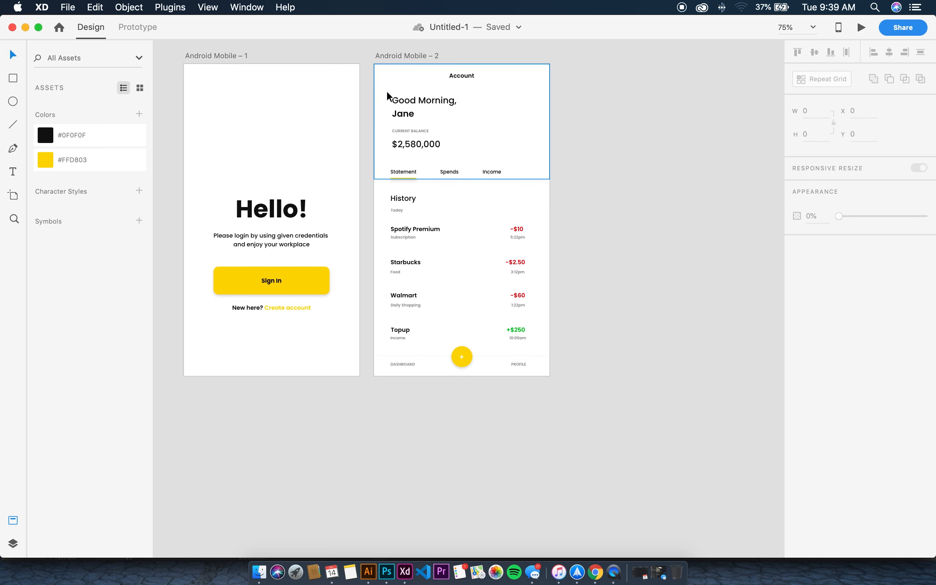
pyautogui.moveTo(387, 92); pyautogui.dragTo(409, 140)
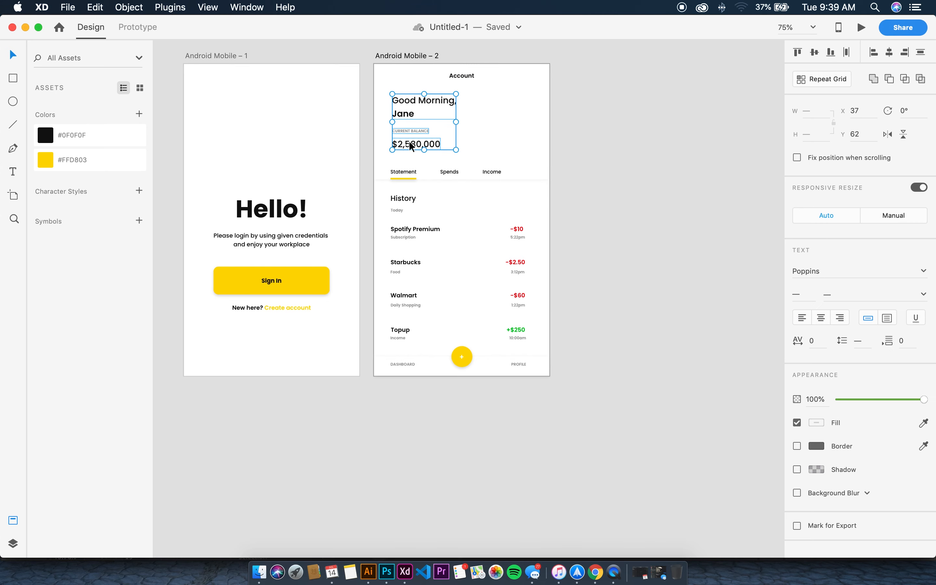
pyautogui.keyDown('shift'); pyautogui.click(410, 173); pyautogui.keyUp('shift')
pyautogui.click(873, 52)
pyautogui.click(702, 116)
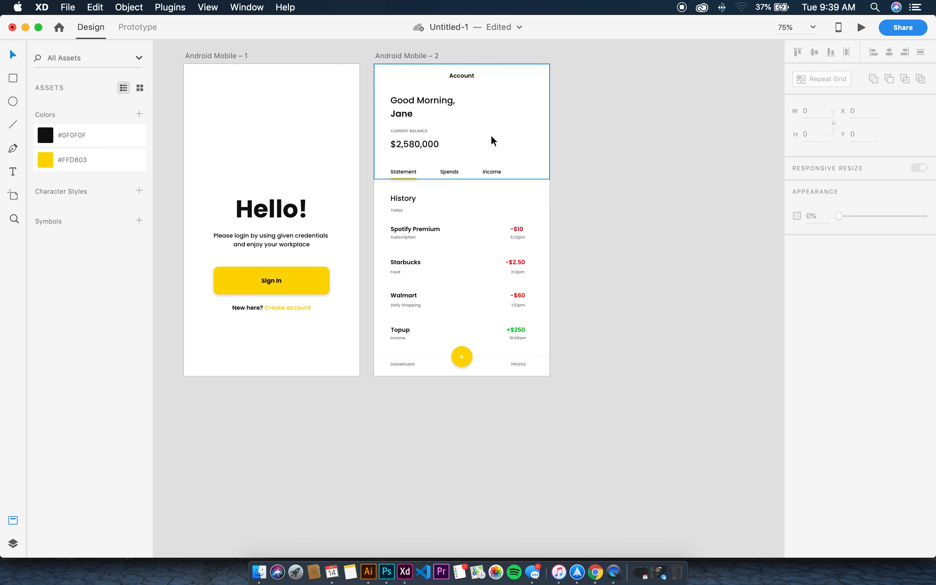
# Switch the document to Prototype mode with nothing selected
pyautogui.click(511, 172)
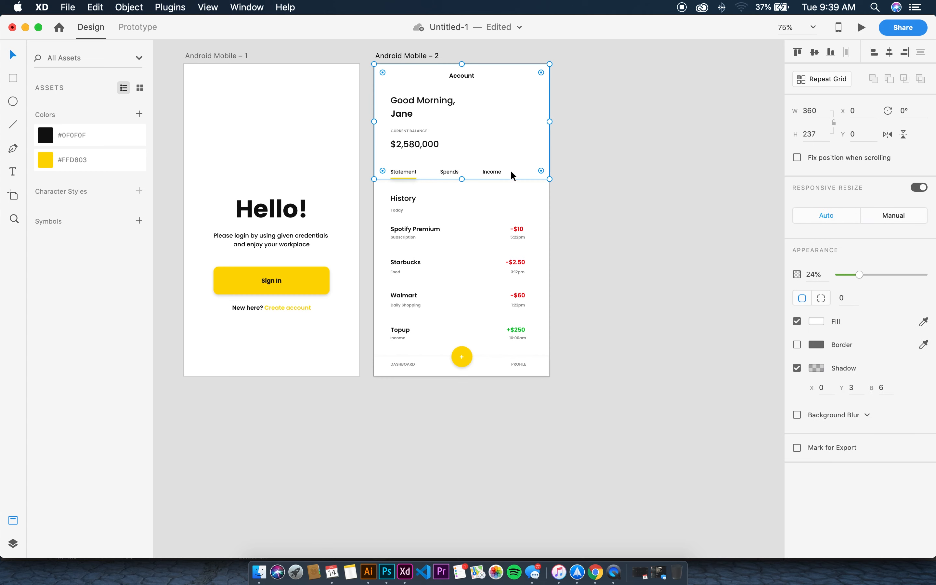
pyautogui.click(472, 73)
pyautogui.click(336, 159)
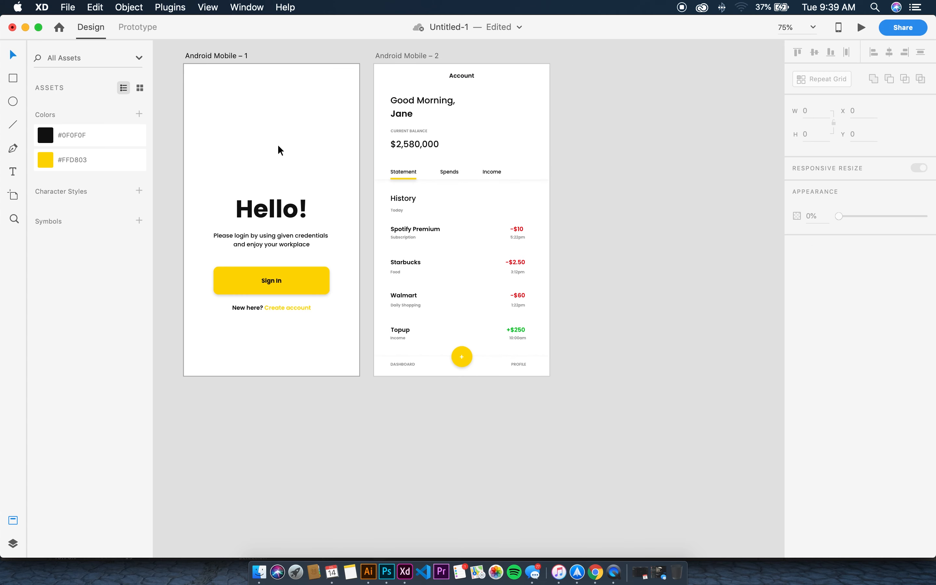
pyautogui.click(247, 8)
pyautogui.click(366, 103)
pyautogui.click(146, 29)
pyautogui.click(164, 175)
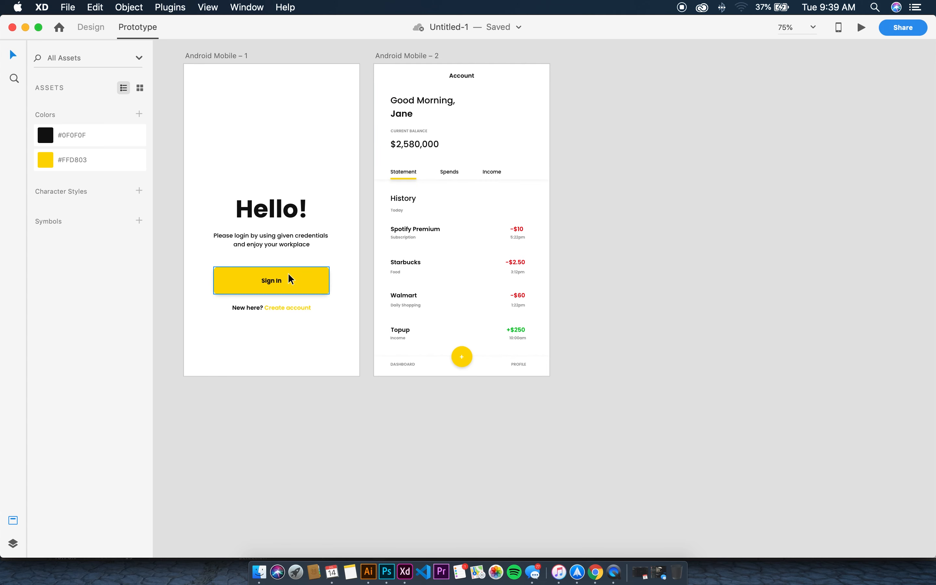
# Link the Sign In button to the Account screen with a Tap trigger and Dissolve animation
pyautogui.click(105, 30)
pyautogui.click(154, 30)
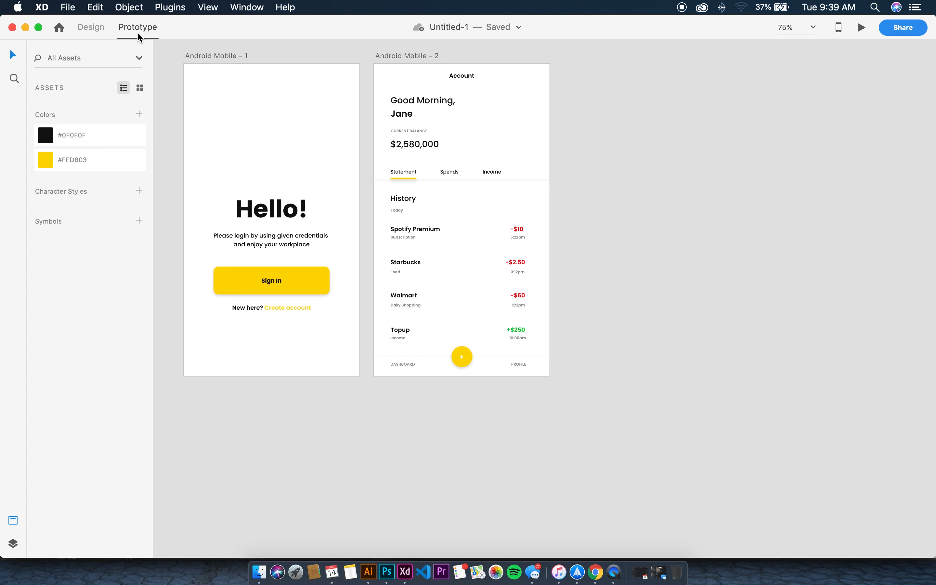
pyautogui.click(97, 30)
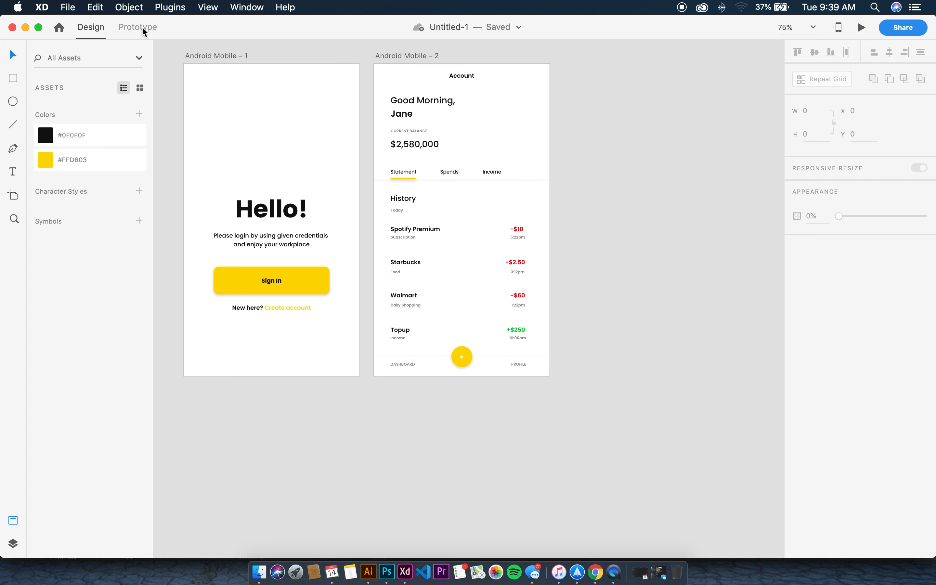
pyautogui.click(142, 26)
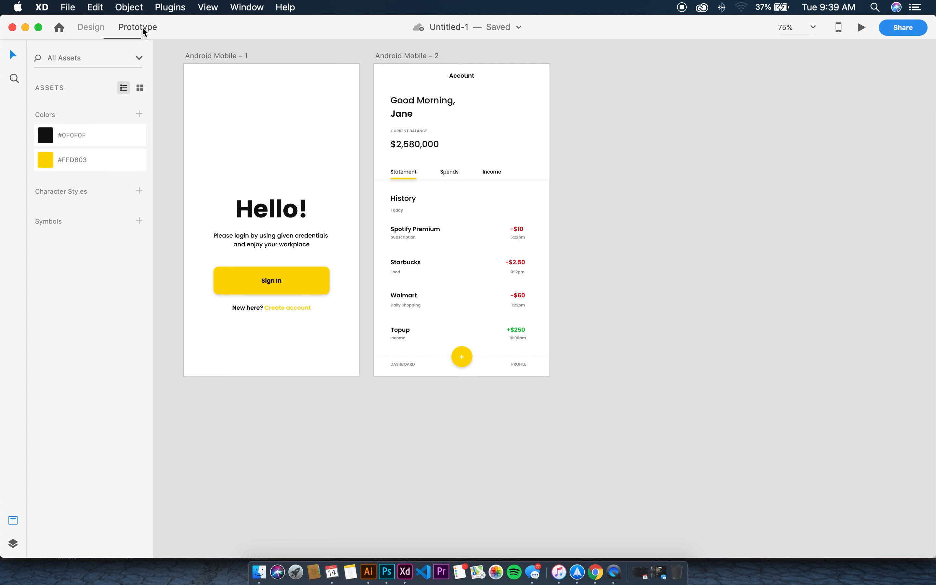
pyautogui.click(311, 284)
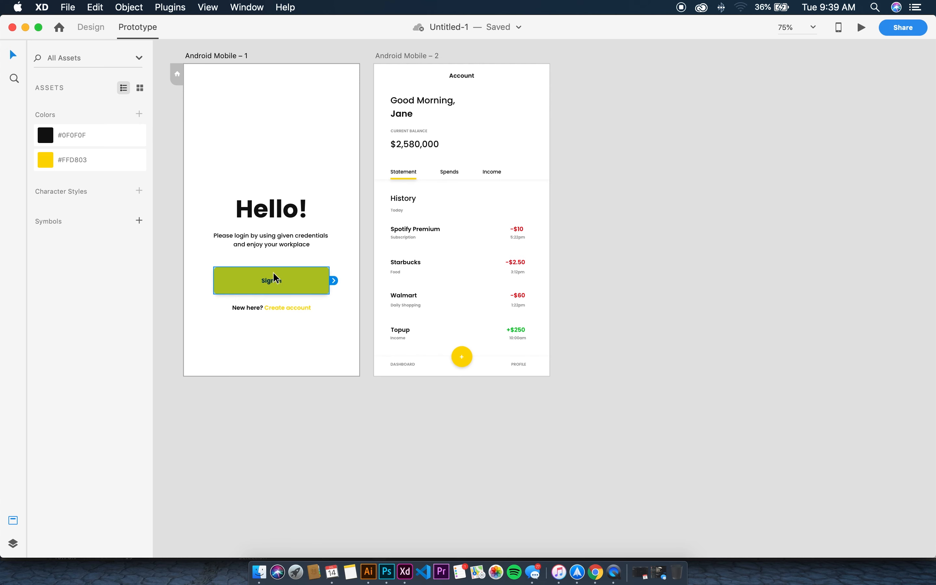
pyautogui.moveTo(334, 281); pyautogui.dragTo(448, 195)
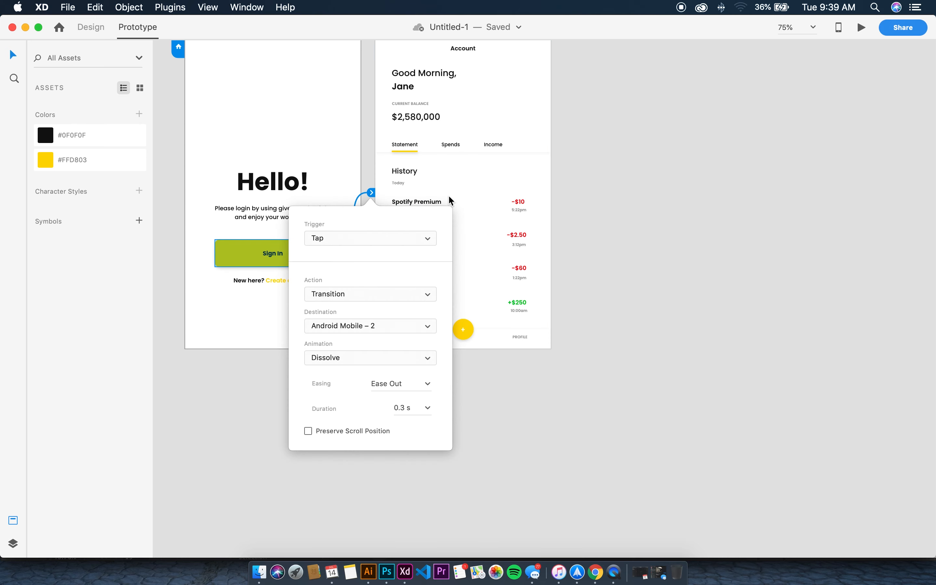
pyautogui.click(347, 357)
pyautogui.click(346, 377)
pyautogui.click(246, 161)
# Run the preview and tap Sign In to check the Dissolve transition
pyautogui.click(862, 27)
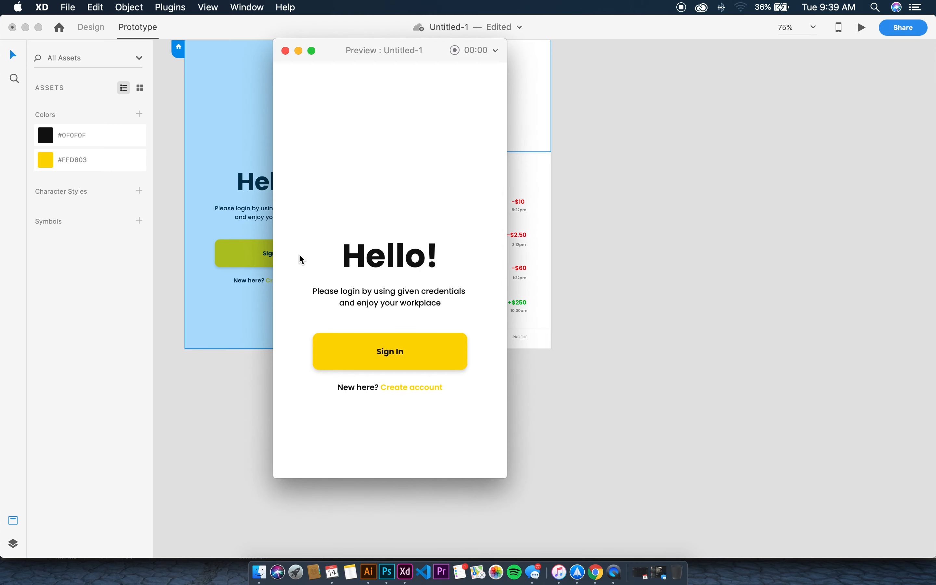
pyautogui.click(424, 360)
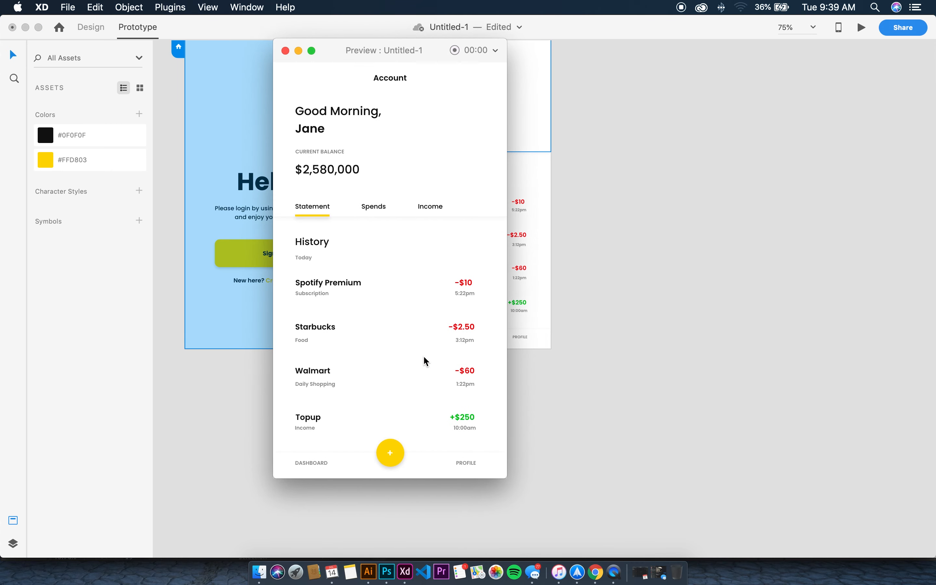
pyautogui.click(285, 51)
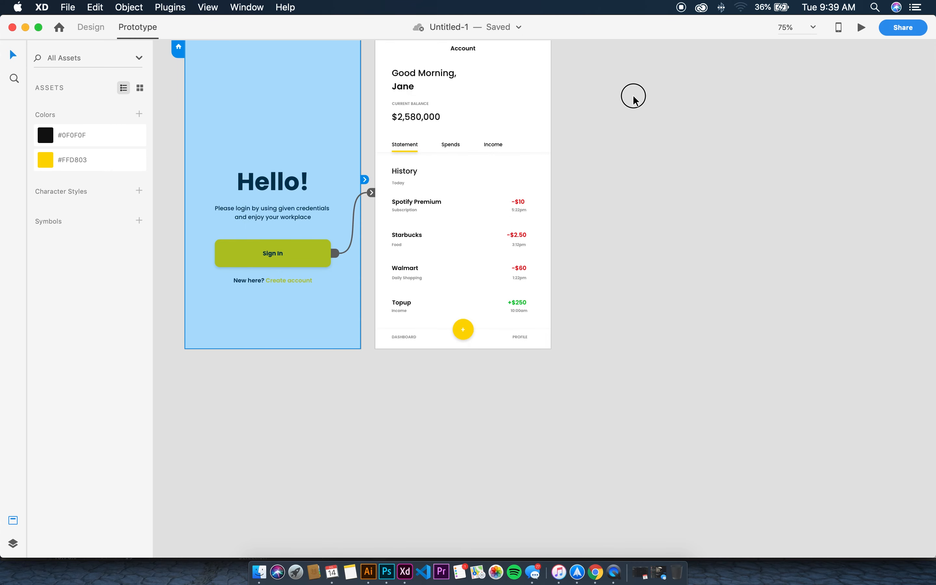
pyautogui.scroll(5, 371, 135)
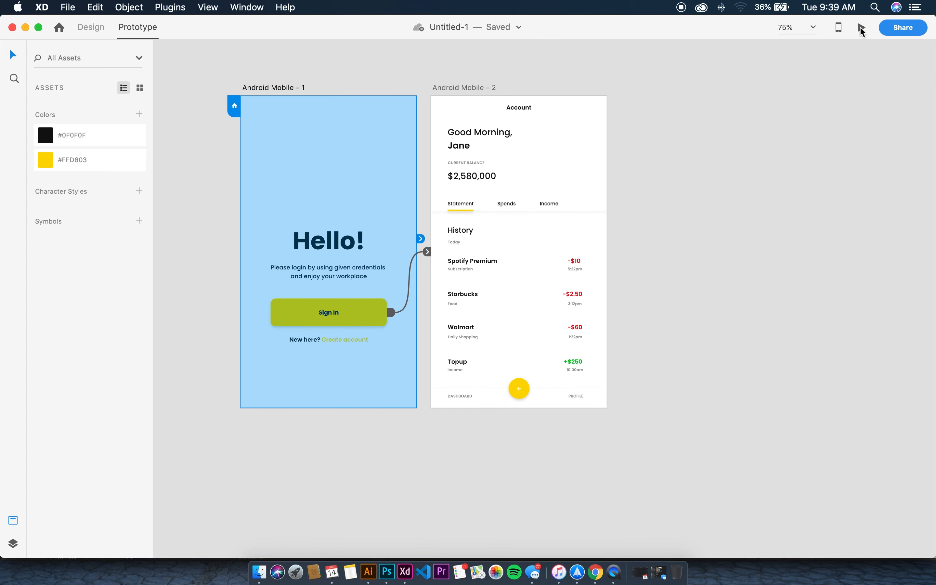
# Reopen the preview, tap Sign In to reach Account History, and reposition the preview window
pyautogui.click(862, 27)
pyautogui.click(442, 342)
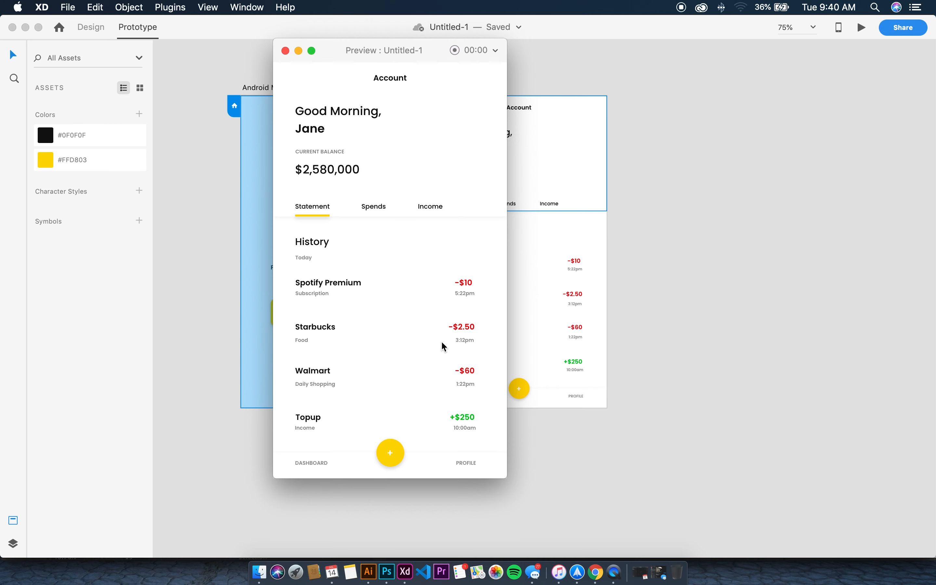
pyautogui.moveTo(407, 60); pyautogui.dragTo(505, 102)
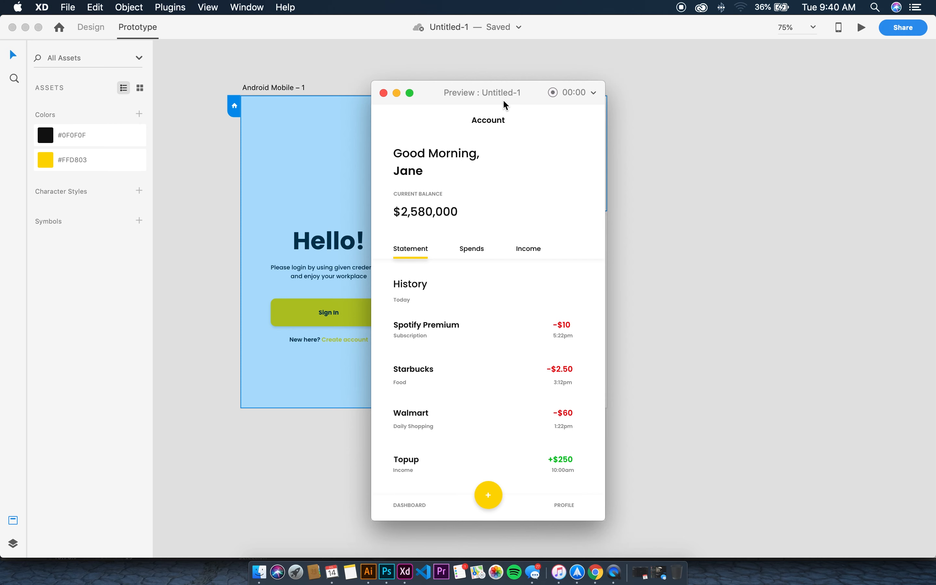
pyautogui.moveTo(487, 92); pyautogui.dragTo(493, 62)
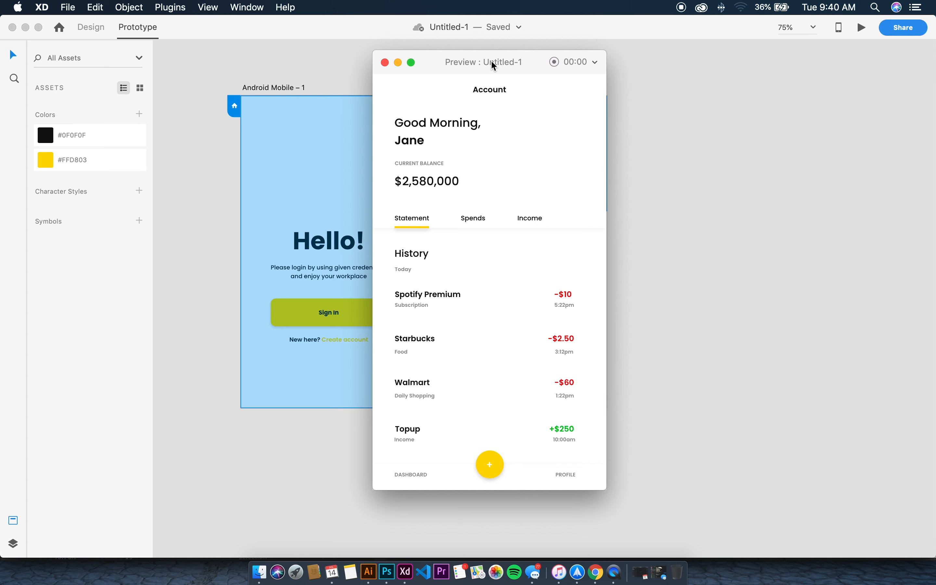